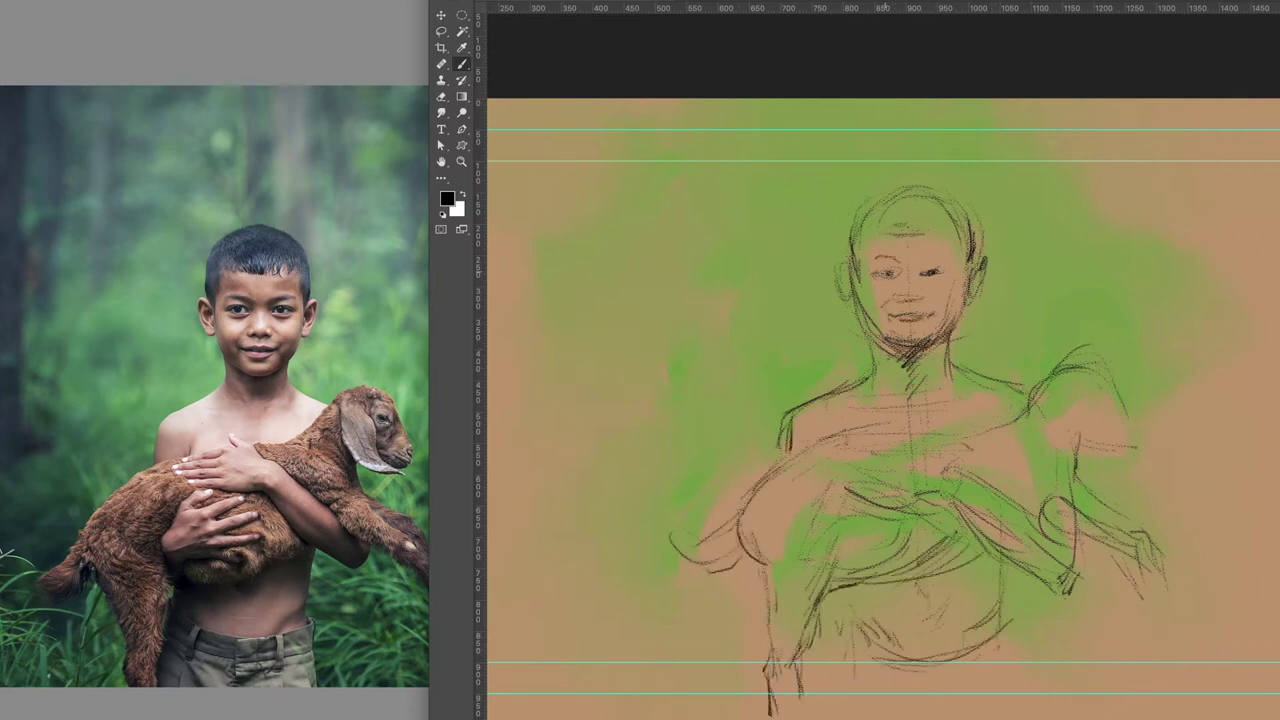
Refine the black sketch of the boy's head, shoulders, crossed arms and the goat's outline with loose brush strokes.
left_click_drag(878, 214, 966, 212)
mouse_move(750, 555)
left_mouse_down()
mouse_move(886, 429)
mouse_move(950, 480)
left_mouse_up()
left_click_drag(868, 372, 785, 435)
left_click_drag(950, 500, 1056, 592)
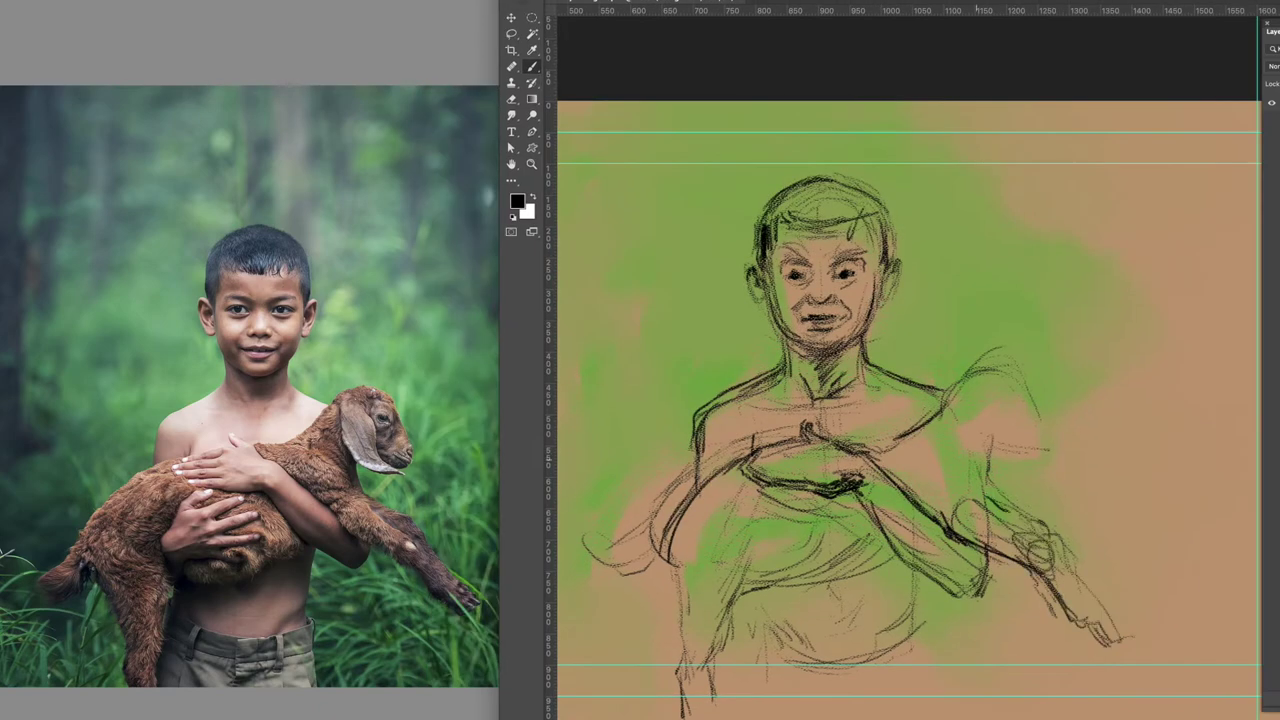
left_click_drag(962, 398, 1050, 462)
left_click_drag(750, 582, 870, 576)
left_click_drag(700, 500, 900, 590)
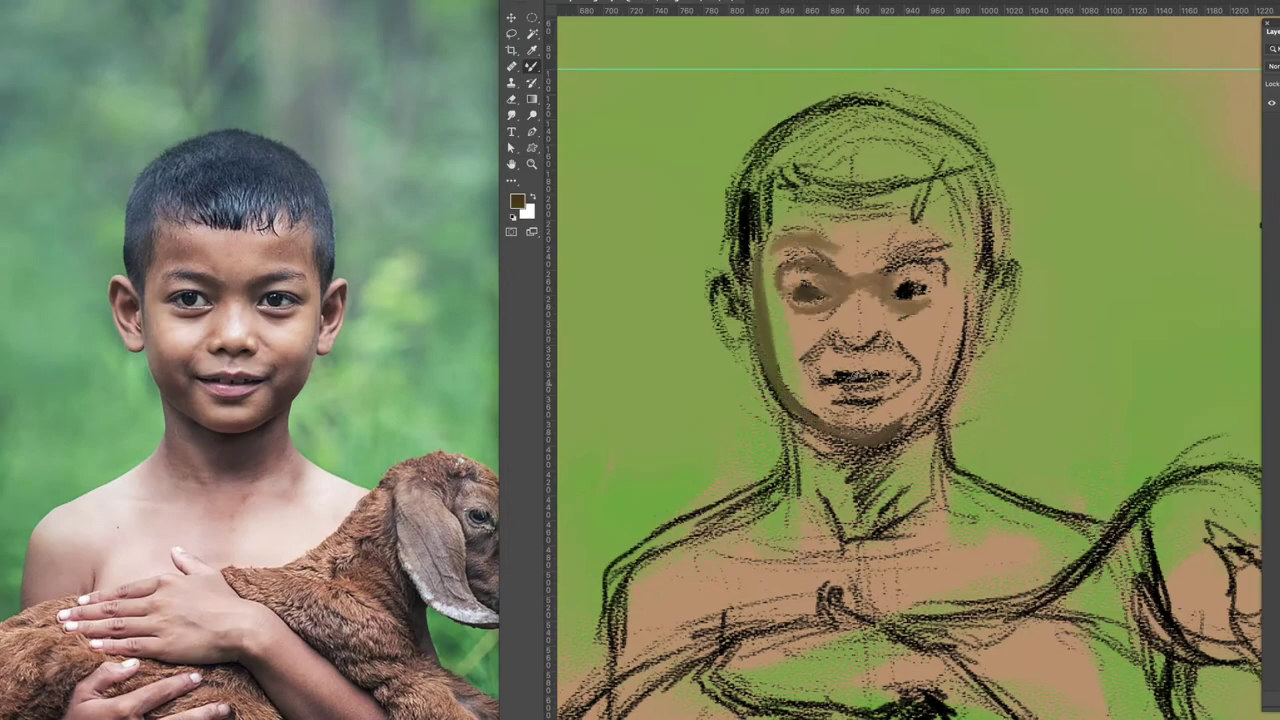
Shade the boy's hair, face, neck and shoulders with translucent dark brown brush strokes.
left_click_drag(780, 180, 940, 330)
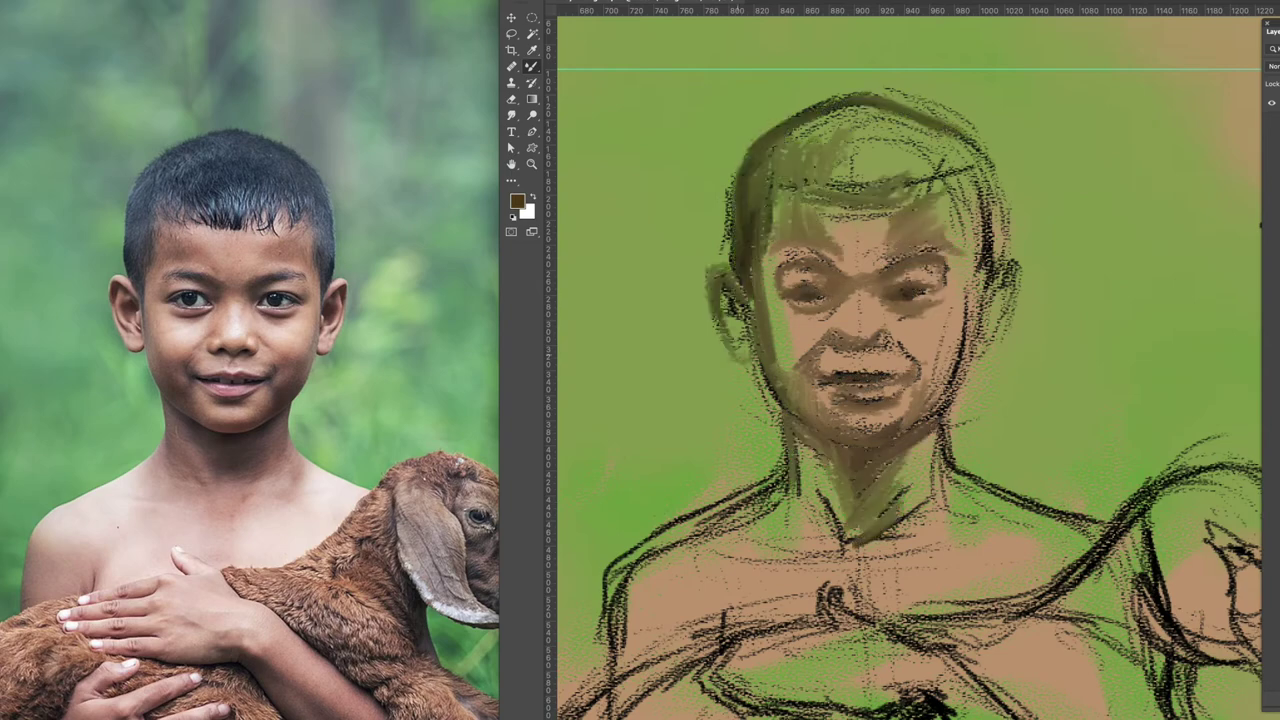
left_click_drag(700, 520, 625, 640)
left_click_drag(940, 460, 1100, 530)
Block in the forest background with green strokes and mass in the goat's body with muted darks.
key("super+minus")
key("x")
left_click_drag(680, 225, 700, 340)
left_click_drag(857, 628, 1130, 515)
left_click_drag(640, 195, 590, 590)
left_click_drag(840, 240, 740, 350)
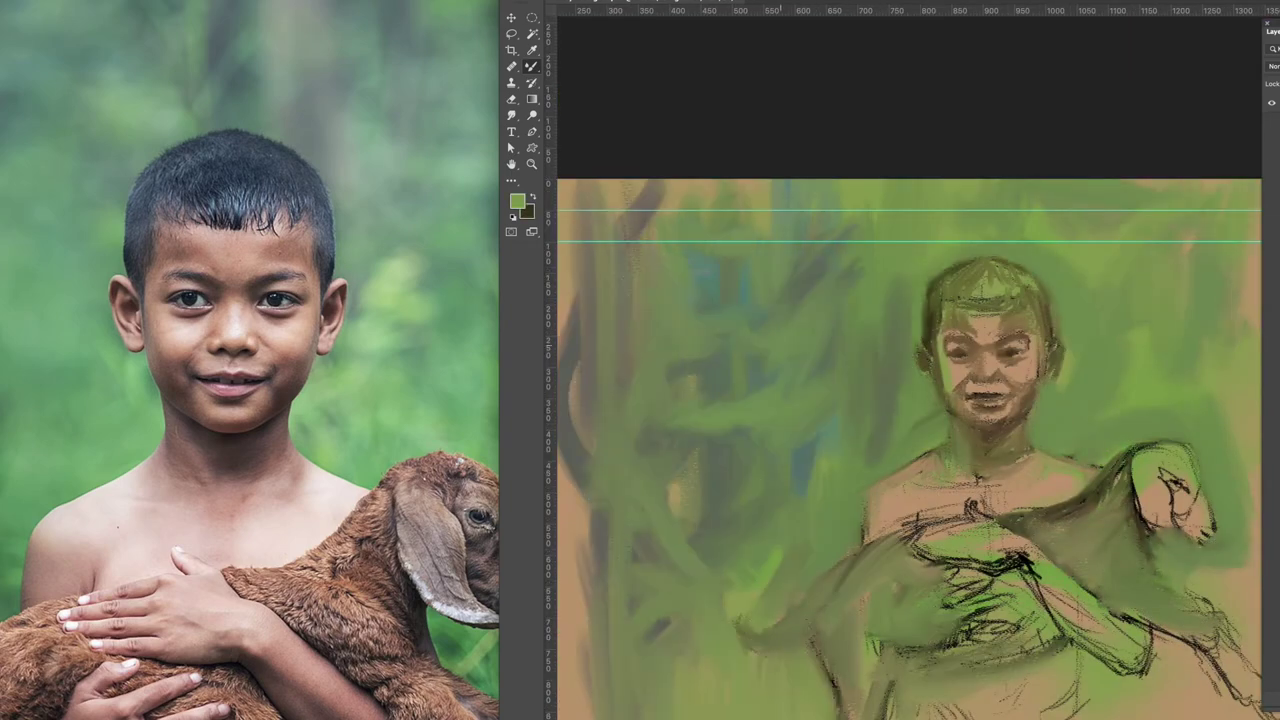
scroll(909, 400, "down", 3)
left_click_drag(1100, 571, 1165, 645)
left_click_drag(750, 600, 870, 680)
Paint base skin and shadow tones over the boy's shoulders, chest and face, sampling colour from the painting.
key("super+plus")
left_click_drag(660, 630, 760, 555)
left_click_drag(850, 322, 808, 355)
left_click(916, 219, "alt")
left_click_drag(690, 700, 830, 625)
left_click_drag(640, 640, 865, 530)
left_click_drag(840, 235, 940, 175)
left_click_drag(850, 410, 950, 420)
Build up light and shadow around the boy's eyes, mouth, forehead and the sides of his face.
left_click_drag(740, 262, 750, 355)
left_click_drag(940, 260, 1026, 318)
left_click_drag(1045, 262, 1050, 350)
mouse_move(1000, 455)
left_mouse_down()
mouse_move(900, 640)
mouse_move(1120, 590)
left_mouse_up()
left_click_drag(830, 650, 730, 700)
left_click_drag(876, 400, 922, 402)
key("x")
mouse_move(800, 75)
left_mouse_down()
mouse_move(737, 247)
mouse_move(853, 266)
left_mouse_up()
left_click_drag(792, 284, 850, 288)
Define the boy's ear, eyes, jaw edge and both sides of the neck with dark brown lines.
scroll(816, 292, "up", 3)
left_click_drag(730, 305, 780, 299)
left_click_drag(688, 376, 733, 508)
left_click_drag(625, 262, 682, 410)
left_click_drag(738, 515, 749, 648)
left_click_drag(1013, 525, 1021, 634)
left_click_drag(918, 304, 1008, 305)
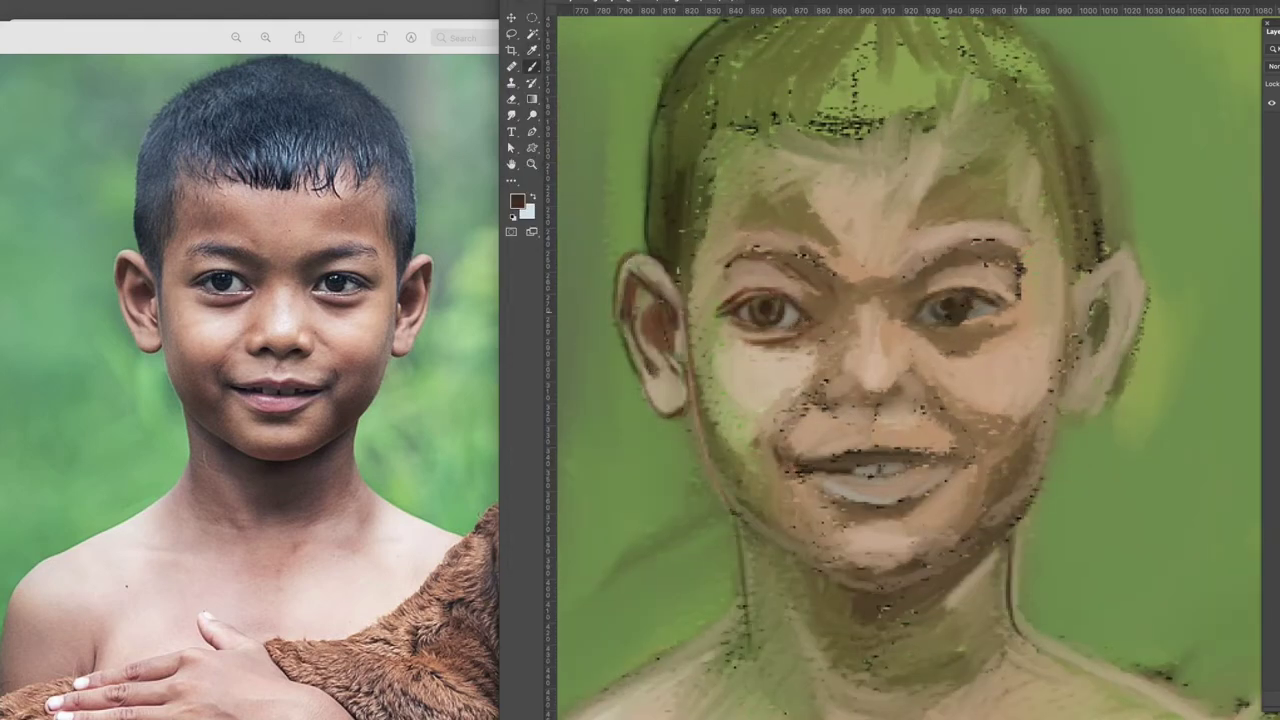
Darken the brow and mouth line and shade the chin and lower cheek with sampled brown.
left_click_drag(750, 258, 820, 268)
left_click_drag(808, 458, 882, 446)
mouse_move(905, 466)
left_mouse_down()
mouse_move(850, 466)
mouse_move(975, 462)
left_mouse_up()
left_click(938, 469, "alt")
left_click_drag(972, 494, 956, 525)
left_click_drag(905, 560, 840, 562)
left_click_drag(962, 475, 925, 550)
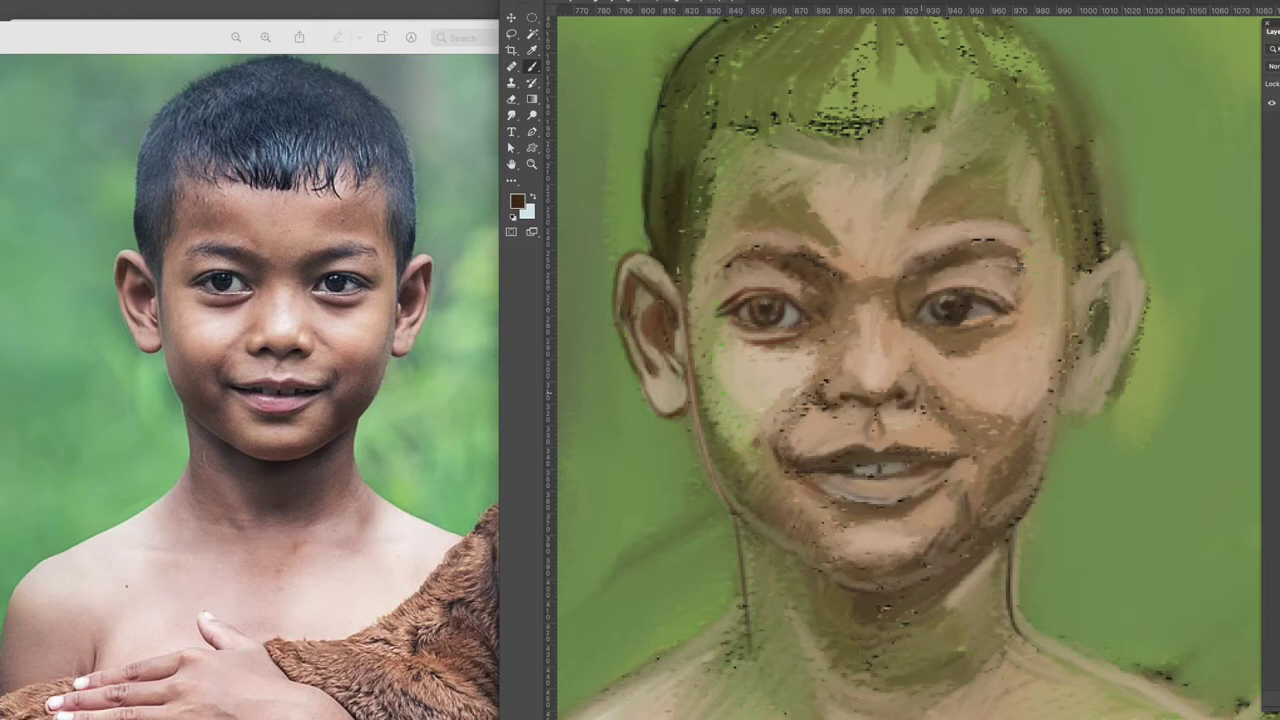
Shape the nostrils and under-eye area and soften the cheek and jaw using sampled skin tones.
left_click_drag(921, 393, 940, 380)
left_click_drag(835, 385, 795, 415)
left_click(955, 365, "alt")
left_click_drag(940, 345, 990, 330)
left_click_drag(855, 380, 890, 382)
right_click(828, 239)
left_click(788, 436, "alt")
left_click_drag(770, 430, 730, 485)
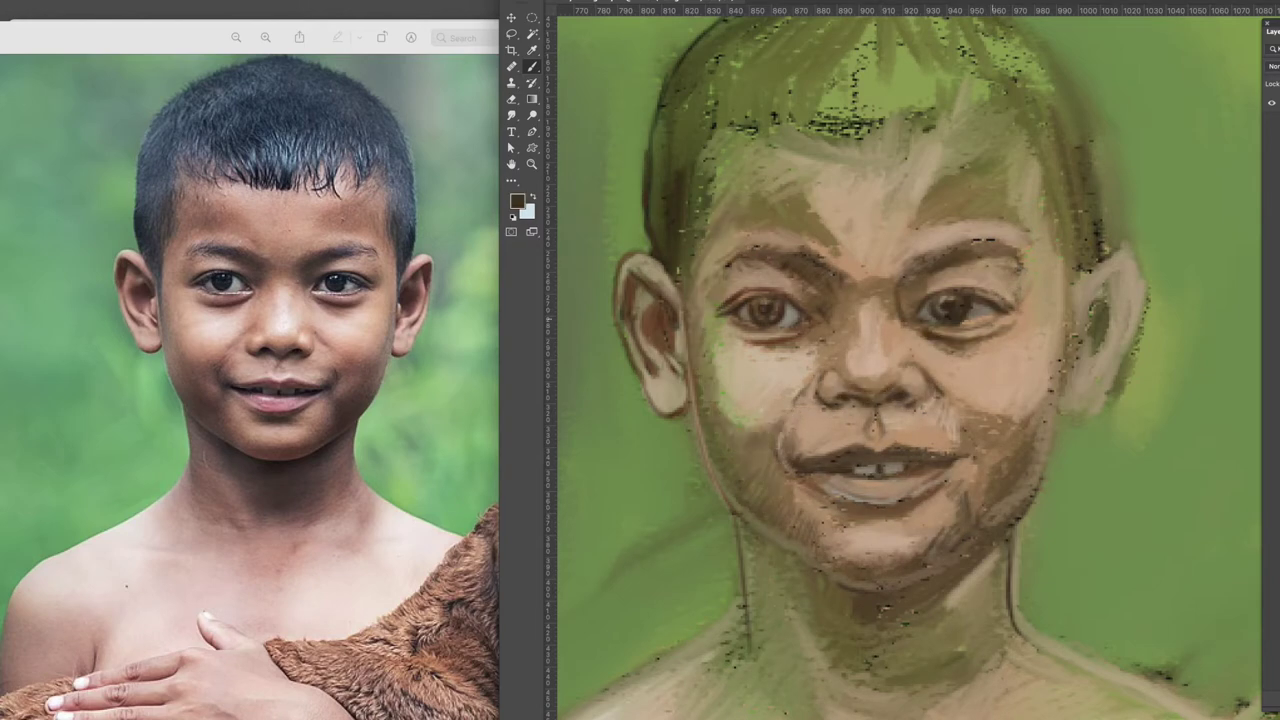
Refine the shadow under the eye, the nose and the forehead with colours sampled from the face.
left_click_drag(993, 319, 958, 322)
key("super+minus")
left_click(1036, 361, "alt")
left_click_drag(895, 385, 910, 415)
left_click_drag(884, 320, 889, 316)
left_click(856, 250, "alt")
left_click_drag(858, 290, 955, 155)
left_click_drag(995, 205, 1030, 245)
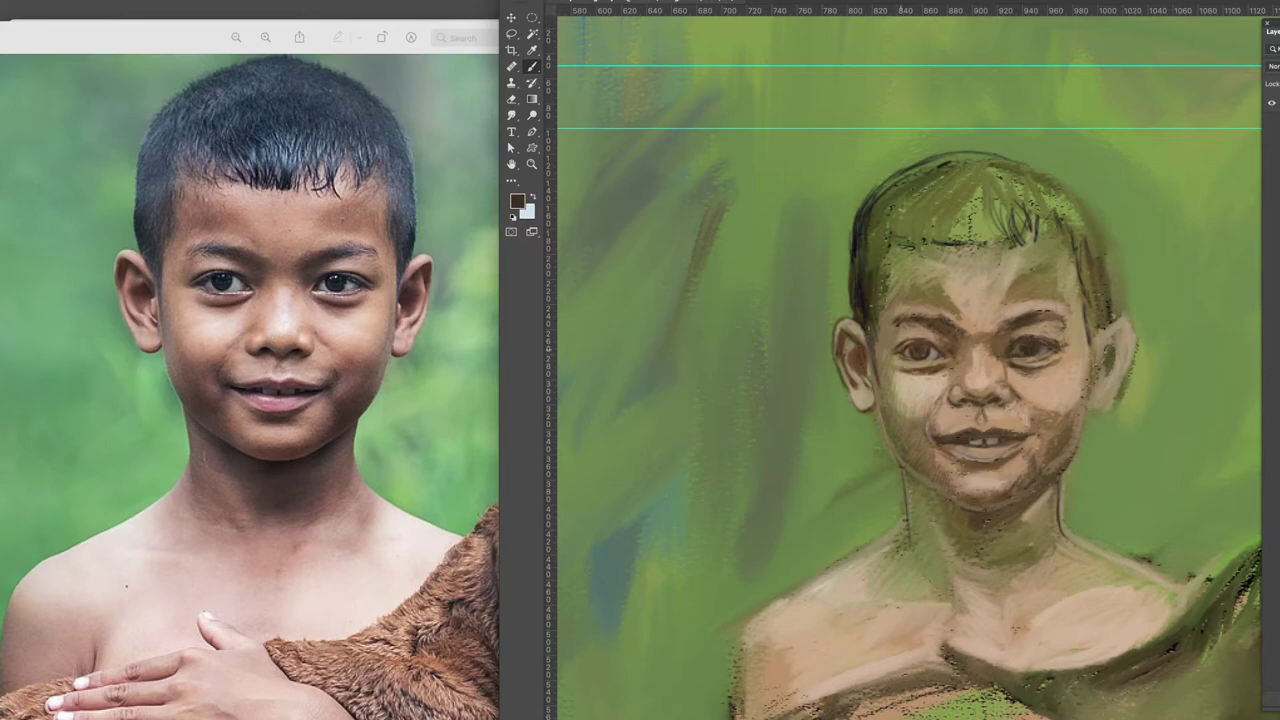
Paint the boy's hair with black and dark blue strokes, and deepen the shading along his jaw.
left_click_drag(870, 215, 1088, 300)
key("d")
mouse_move(865, 270)
left_mouse_down()
mouse_move(975, 215)
mouse_move(1090, 280)
mouse_move(947, 293)
left_mouse_up()
key("super+plus")
left_click(517, 201)
key("Return")
left_click_drag(1072, 482, 990, 514)
mouse_move(1135, 378)
left_mouse_down()
mouse_move(1098, 495)
mouse_move(998, 518)
left_mouse_up()
left_click(930, 428, "alt")
left_click(1141, 519, "alt")
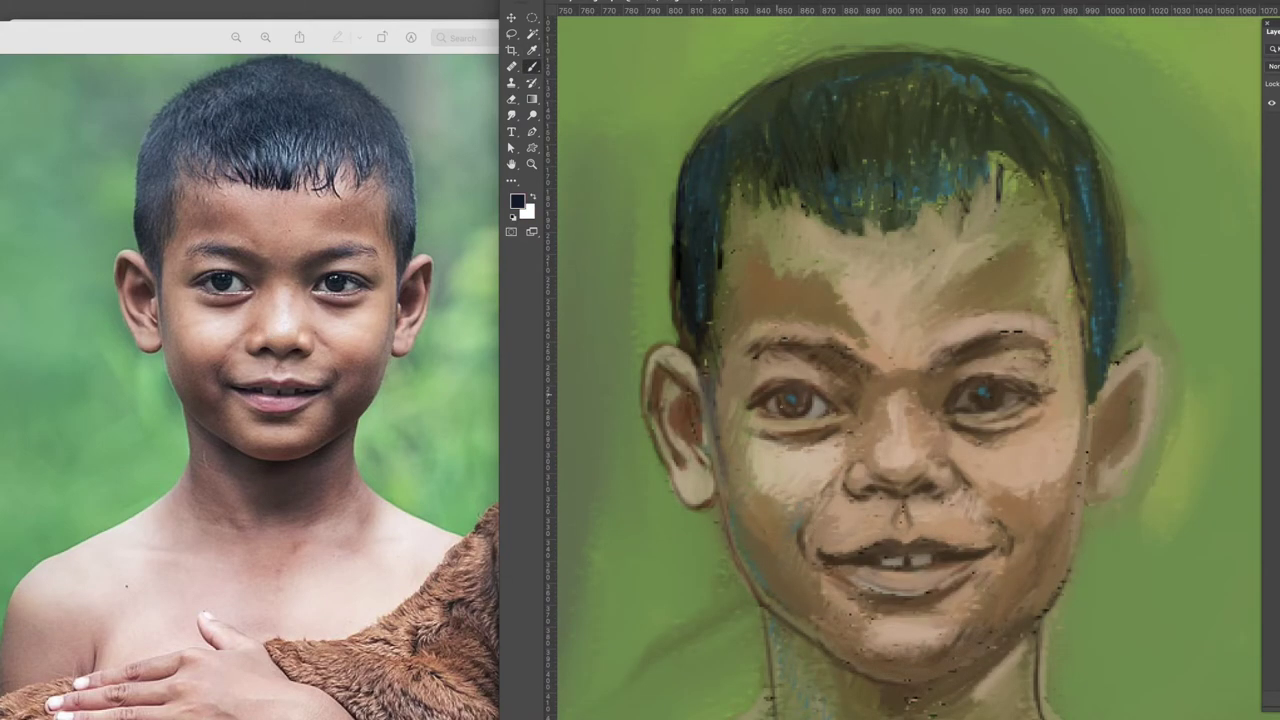
Detail the boy's eyes, eyebrows and the shadow under the nose with dark sampled colours.
left_click_drag(745, 390, 795, 410)
left_click_drag(865, 475, 940, 500)
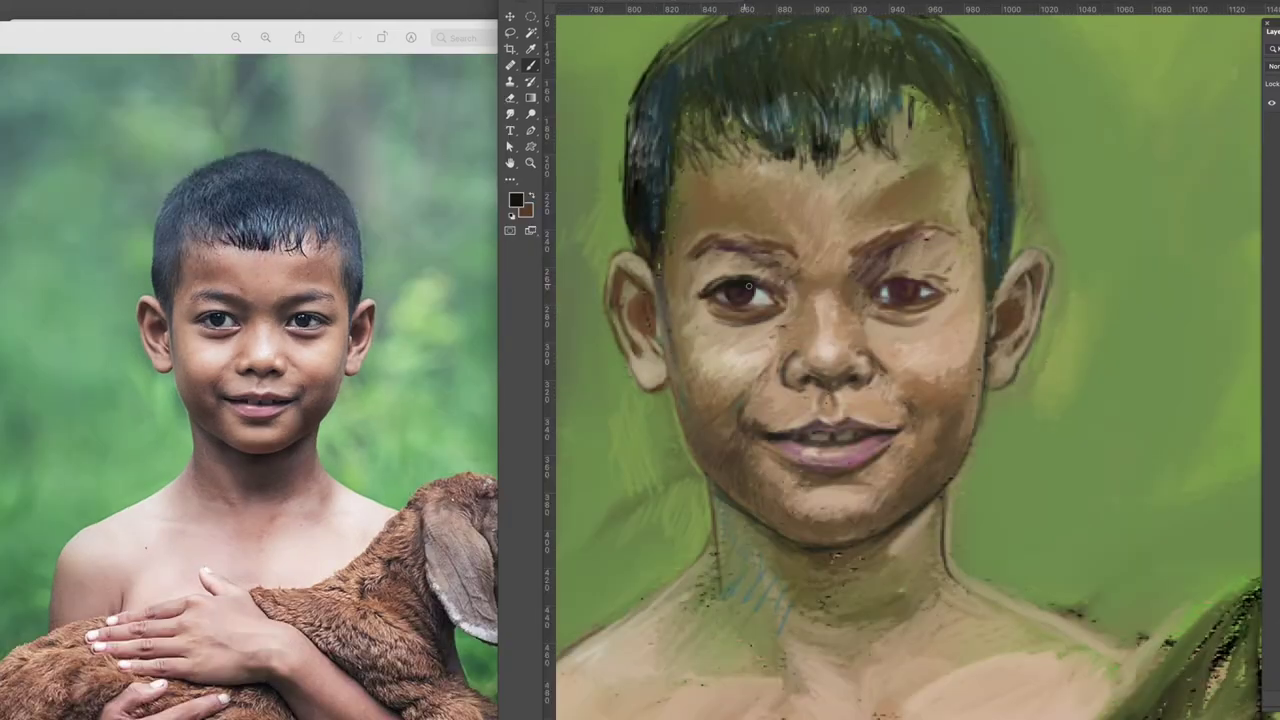
left_click(911, 283, "alt")
left_click_drag(870, 250, 945, 230)
left_click_drag(705, 290, 780, 250)
left_click_drag(915, 280, 955, 240)
key("super+minus")
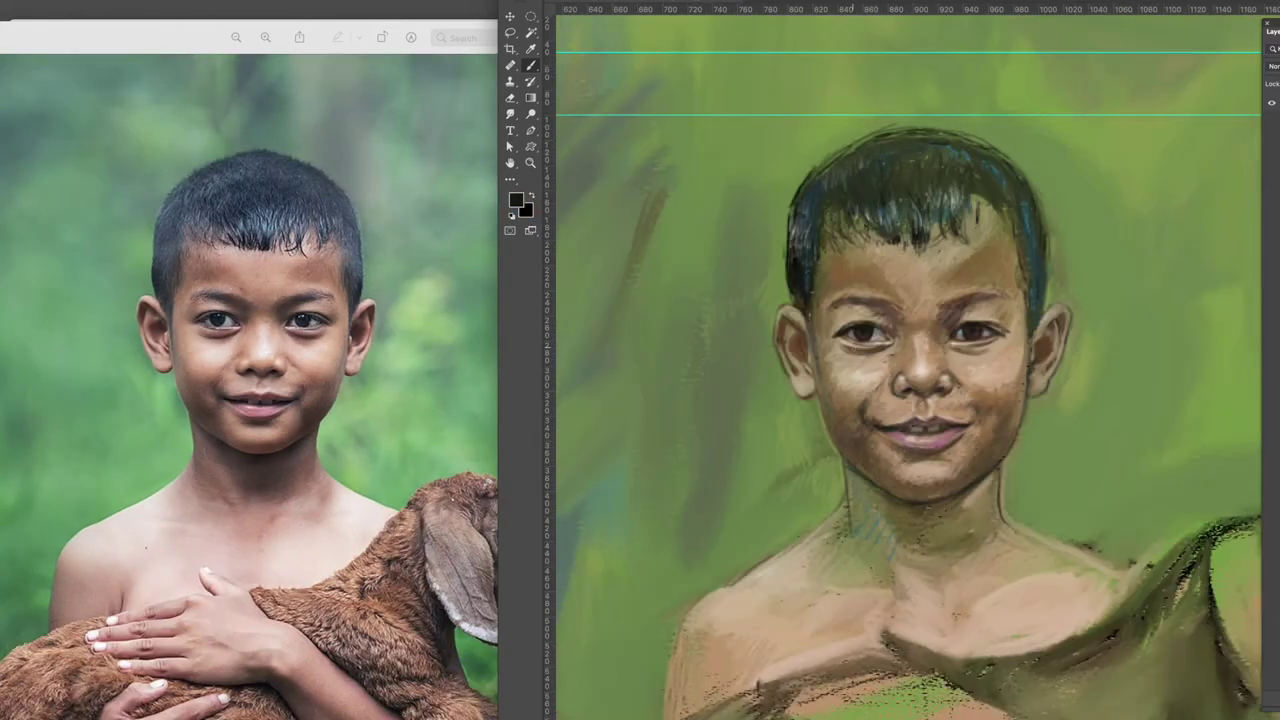
Block in the boy's hands and forearms with skin tones and continue the goat's body.
key("super+plus")
left_click_drag(775, 390, 820, 422)
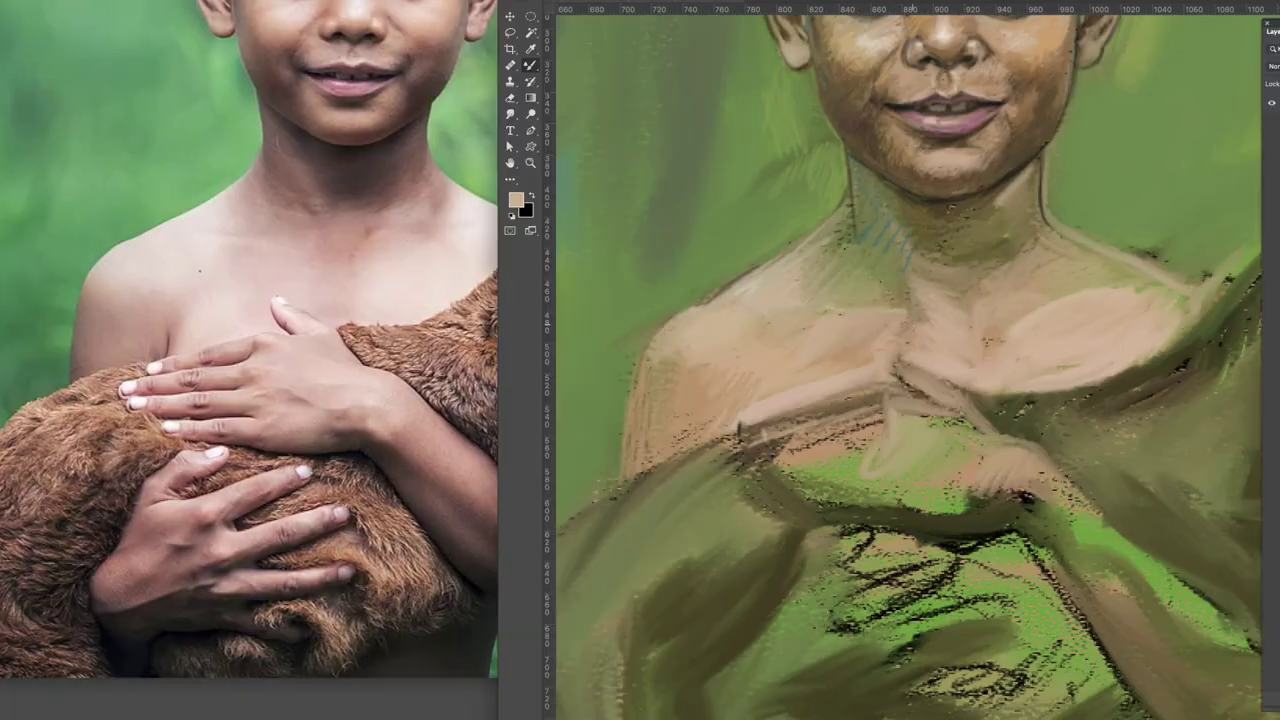
left_click_drag(740, 420, 900, 440)
mouse_move(720, 470)
left_mouse_down()
mouse_move(1000, 500)
mouse_move(1190, 630)
left_mouse_up()
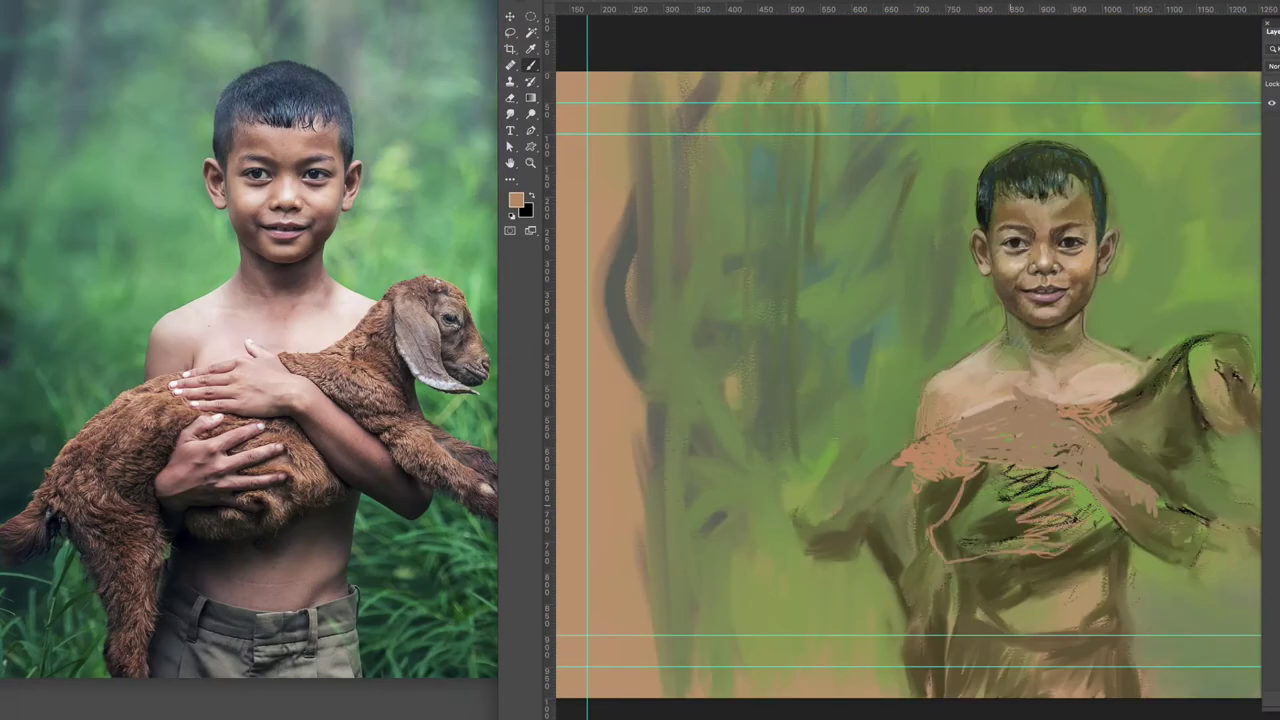
left_click_drag(840, 470, 1060, 580)
left_click_drag(1030, 330, 1120, 440)
left_click_drag(720, 420, 630, 560)
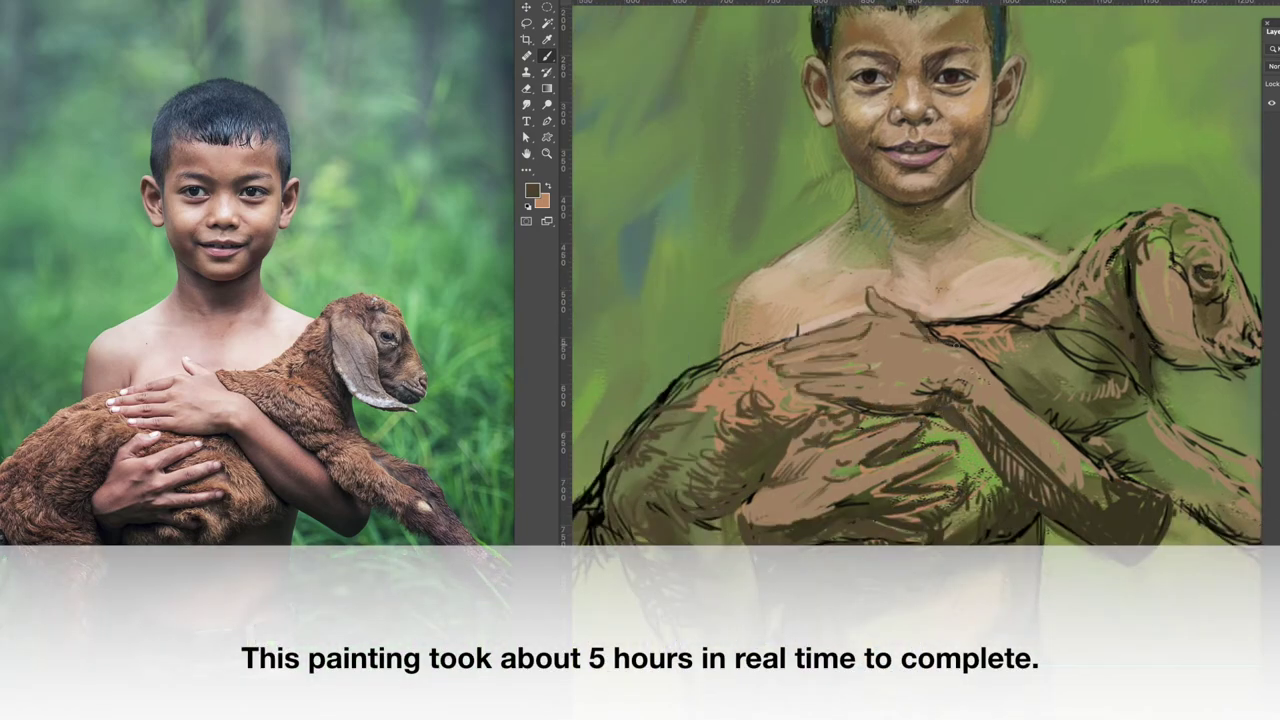
Choose an off-white foreground colour and paint the fingernails, then model the hand with skin tone.
left_click(532, 190)
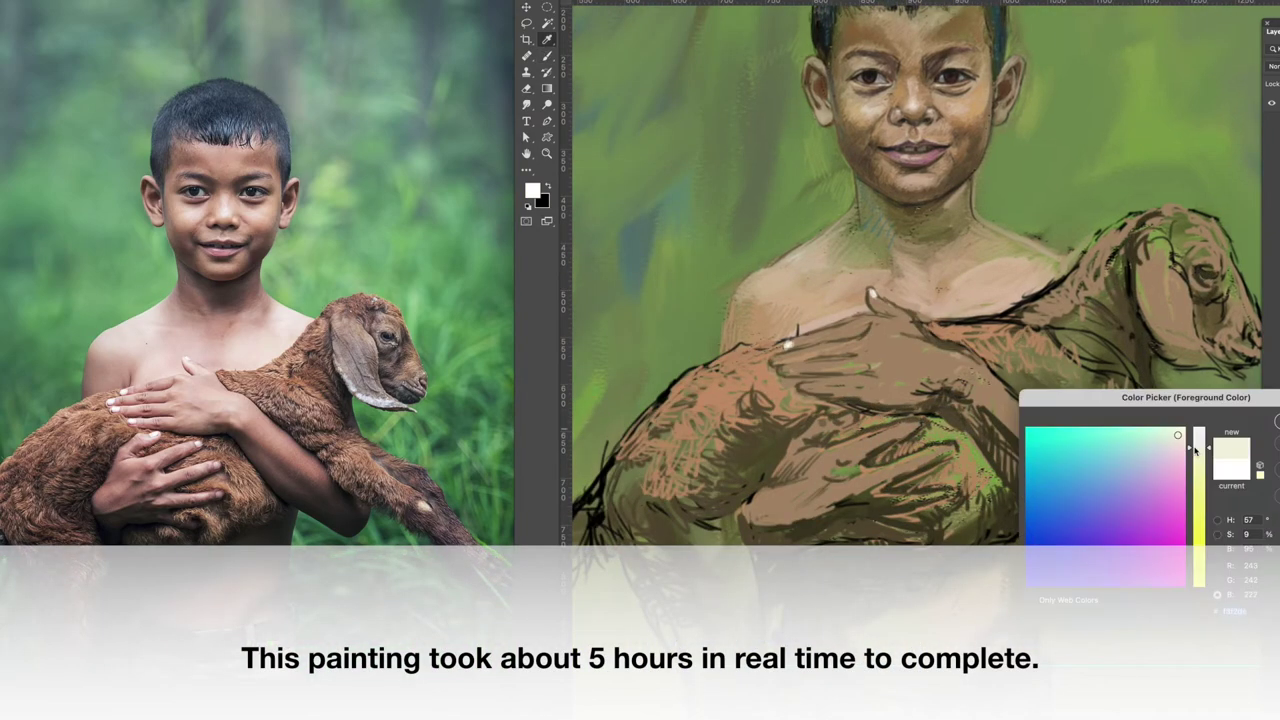
key("Return")
left_click(926, 538)
left_click_drag(960, 370, 870, 320)
left_click_drag(780, 400, 730, 460)
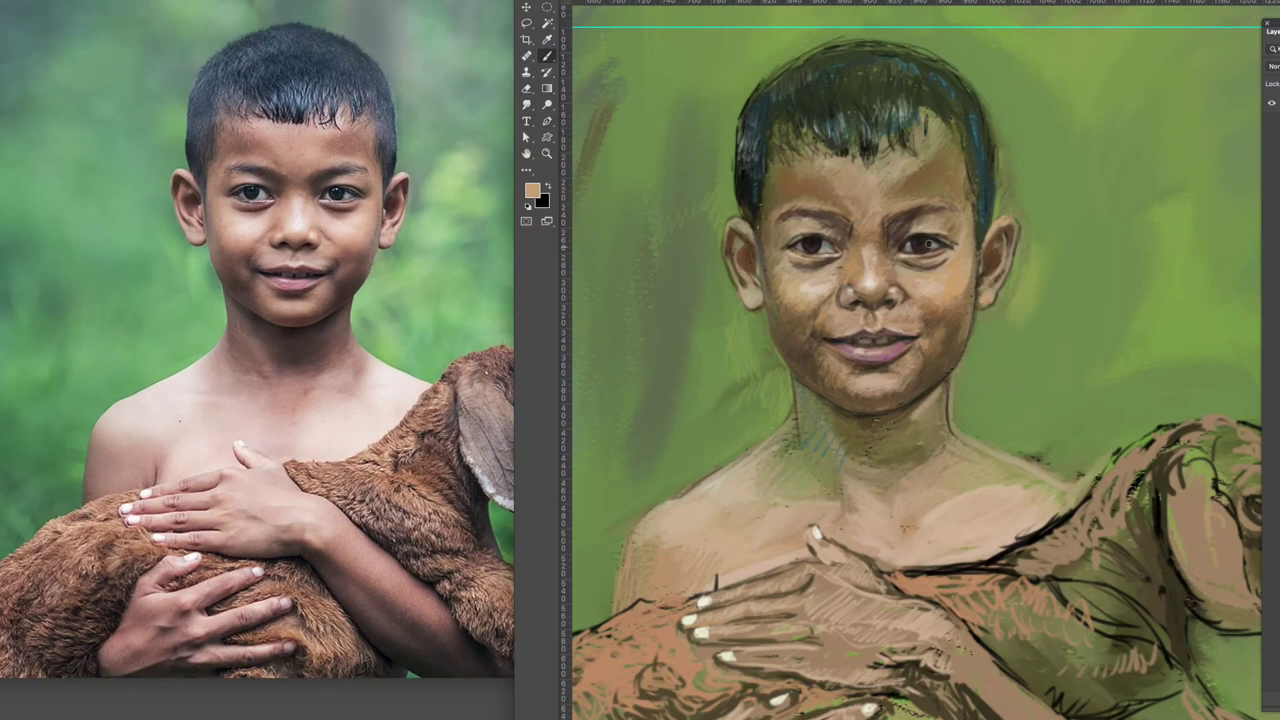
Touch up the strands of the boy's hair and add a small accent to his eye.
left_click_drag(924, 128, 890, 165)
left_click_drag(760, 100, 900, 60)
key("x")
left_click(805, 243)
key("super+plus")
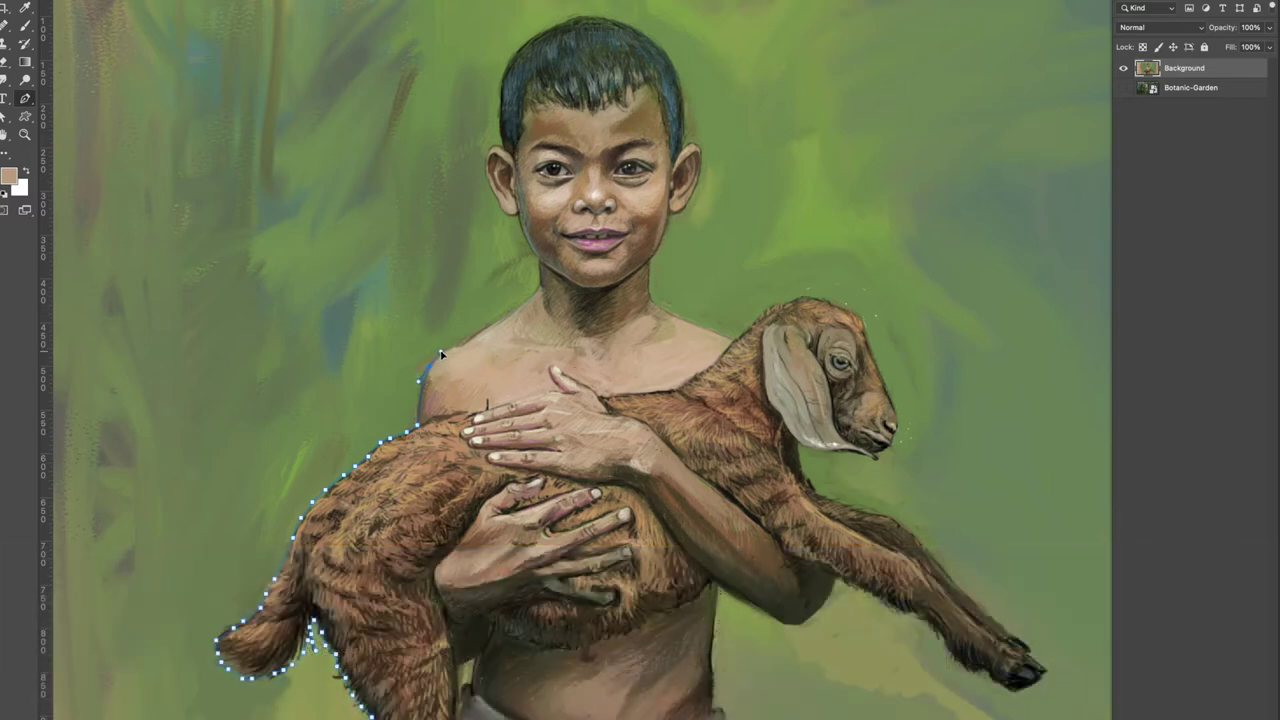
Trace a closed pen path around the outer contour of the boy and goat, down to the canvas edge.
scroll(488, 332, "up", 5)
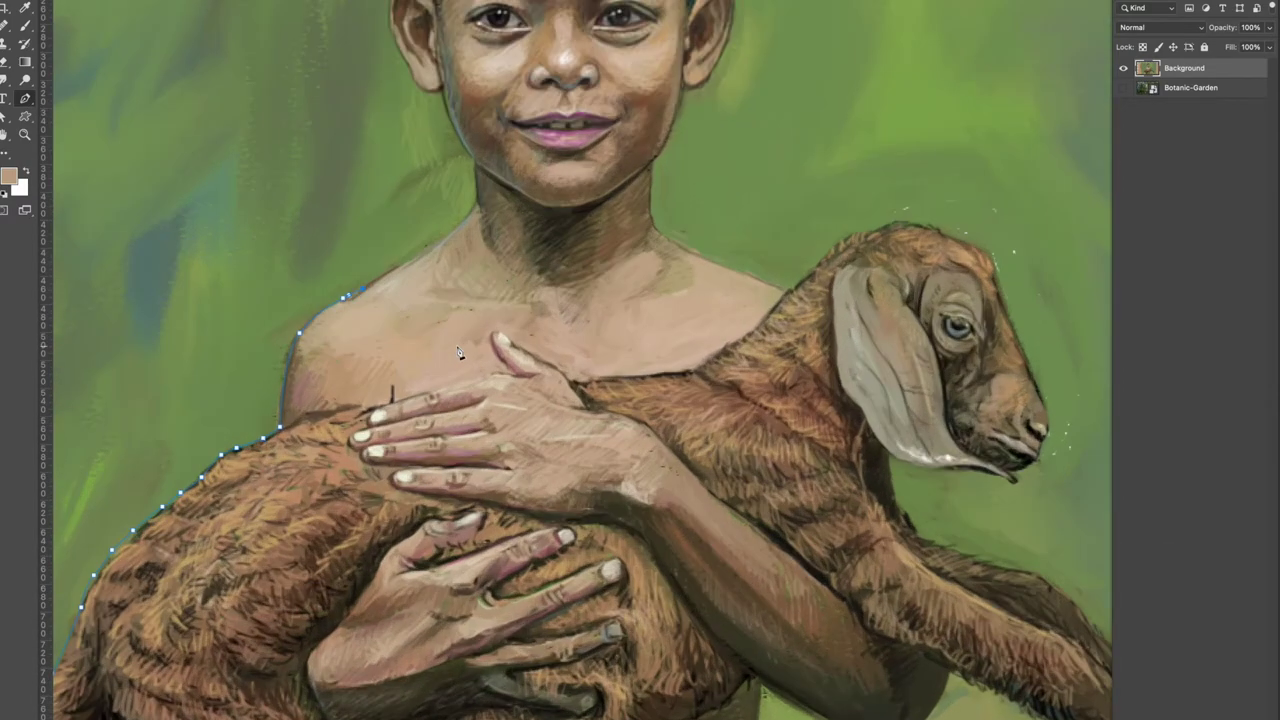
scroll(509, 409, "up", 5)
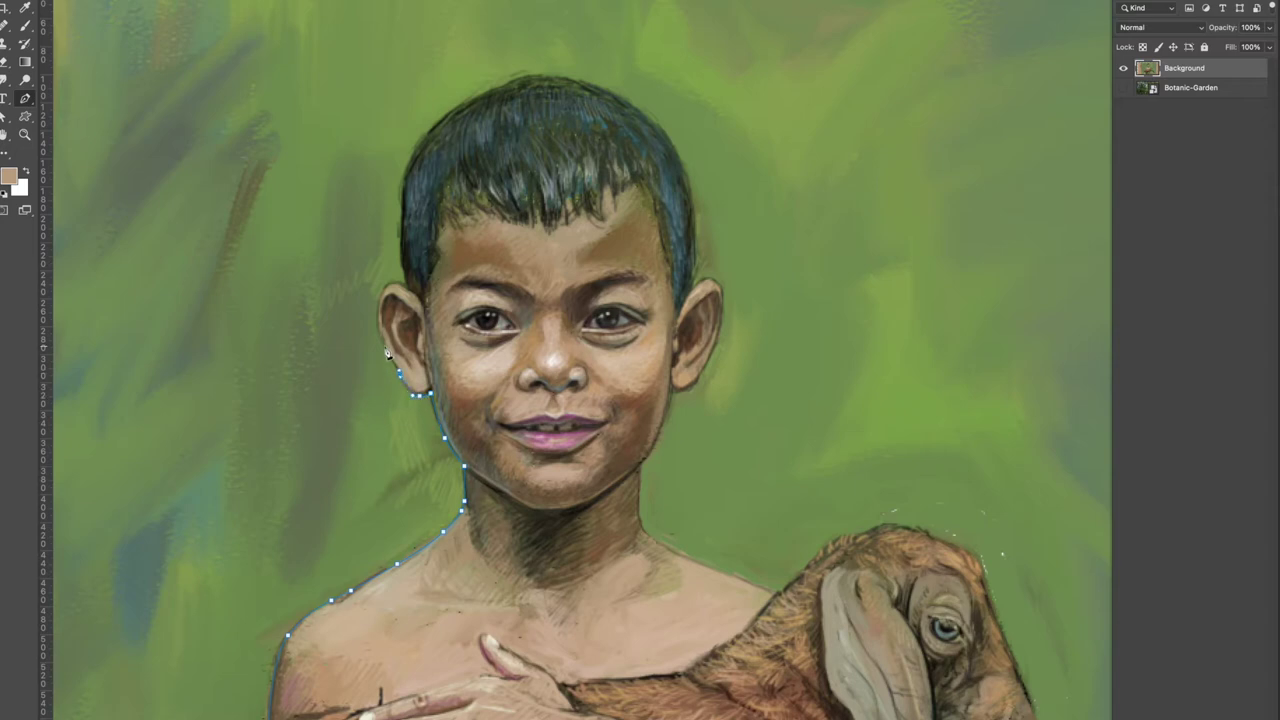
left_click(402, 260)
left_click(402, 251)
left_click(403, 213)
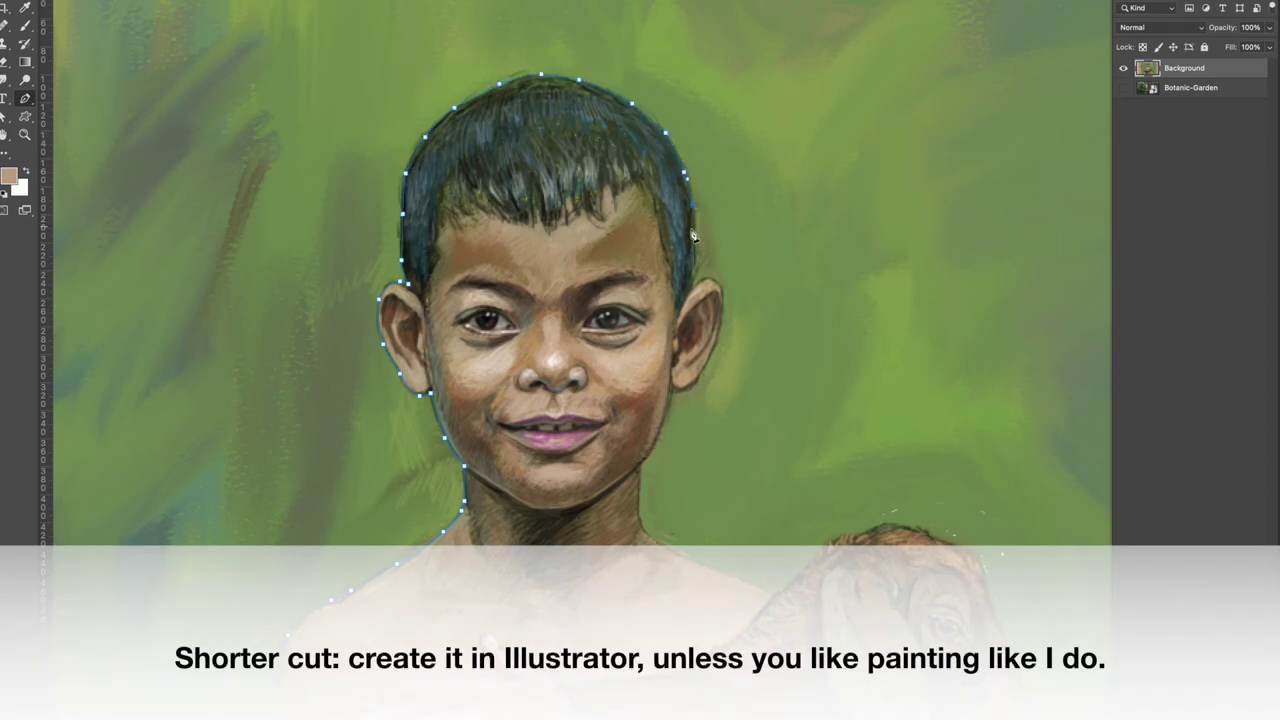
mouse_move(697, 289)
left_mouse_down()
mouse_move(720, 322)
mouse_move(690, 400)
left_mouse_up()
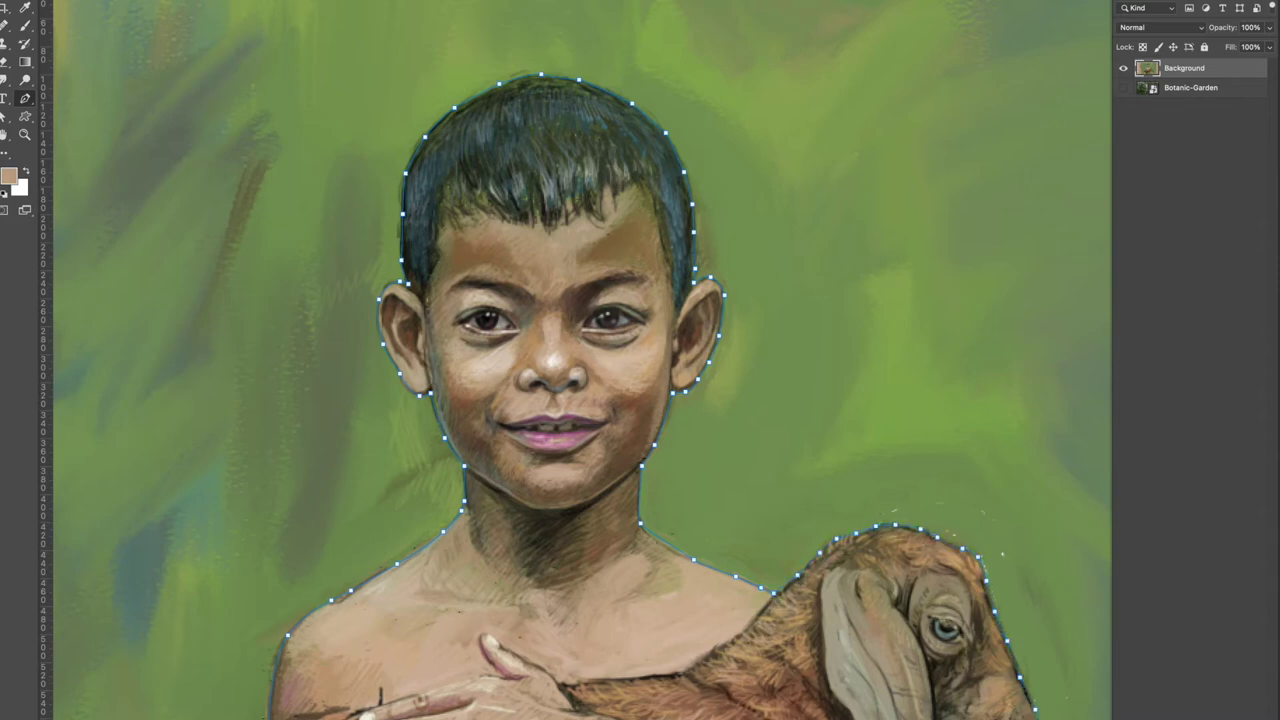
left_click_drag(757, 643, 540, 199)
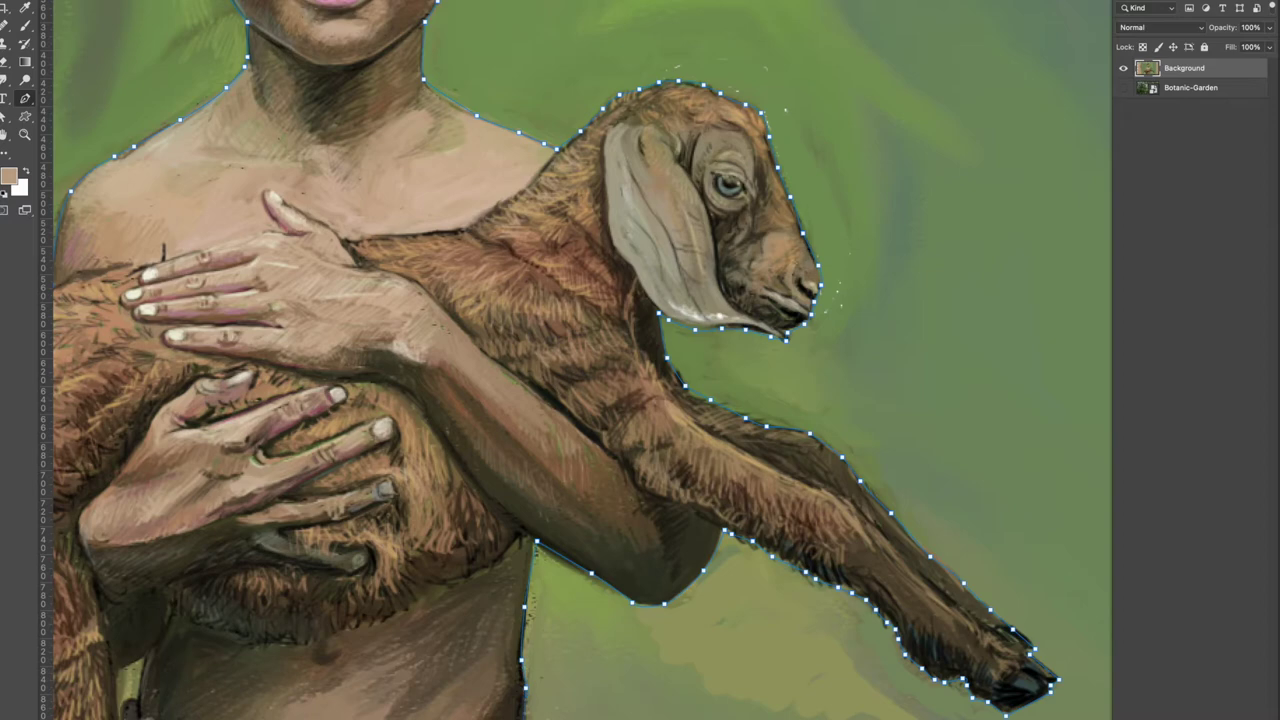
left_click_drag(614, 719, 870, 524)
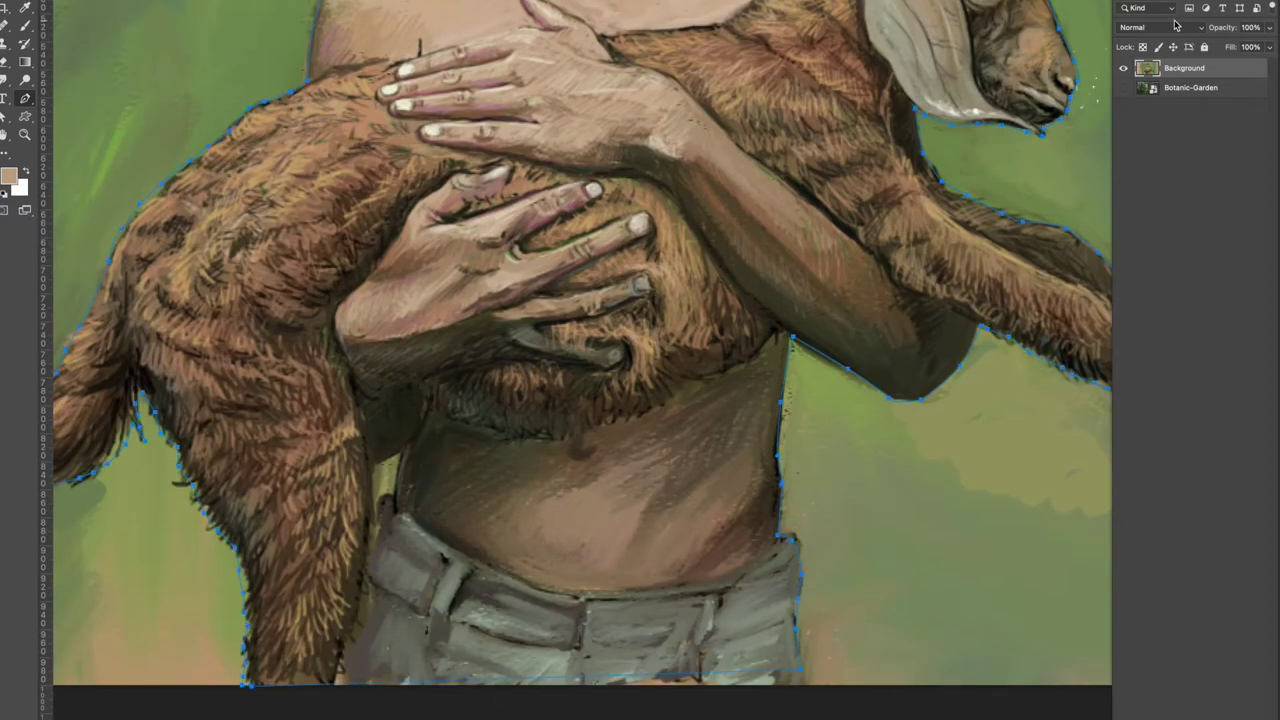
Save a copy of the document under the name Boy with goat-layers.psd in Photoshop format.
left_click(20, 2)
left_click(58, 41)
left_click(316, 365)
left_click(721, 52)
type("-L")
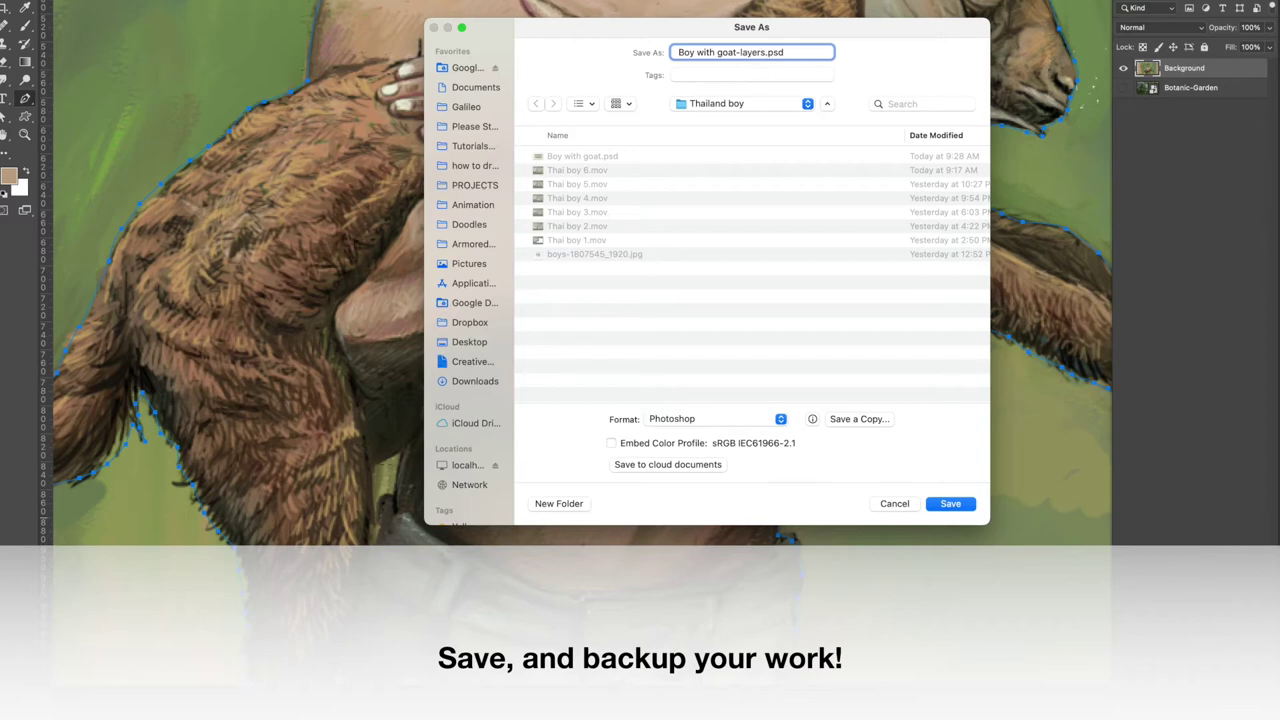
key("Return")
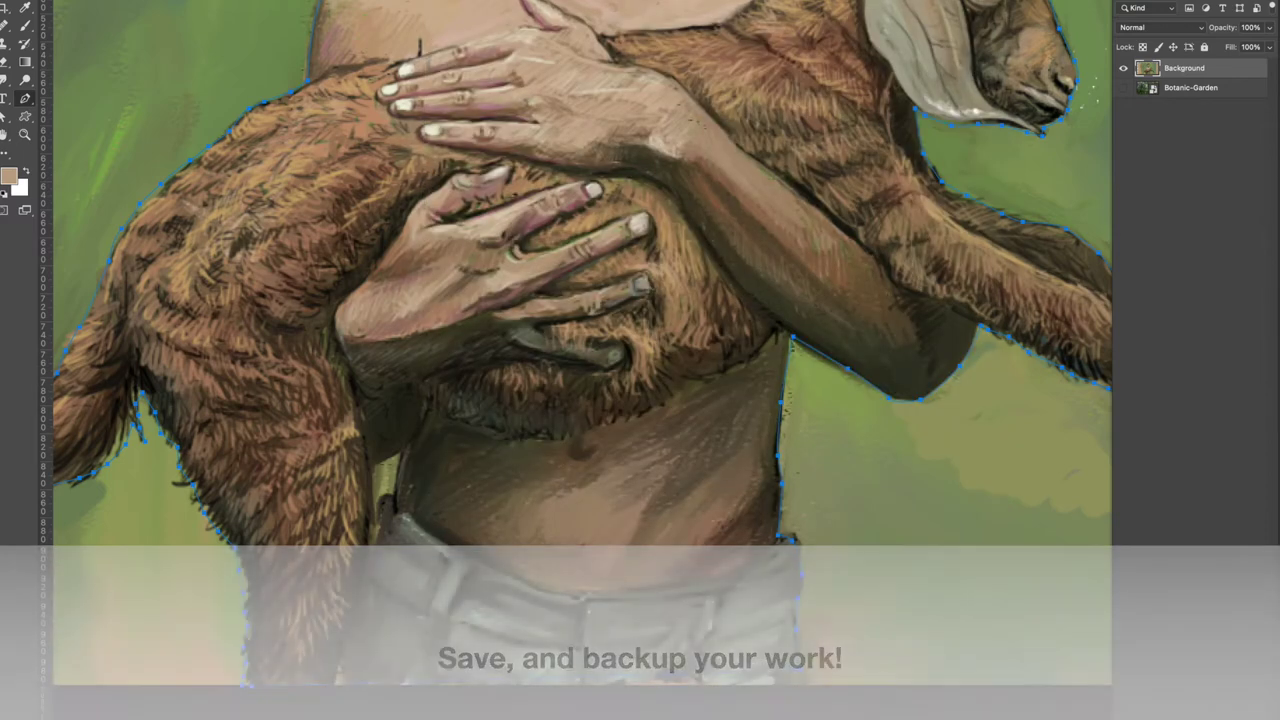
Hide the Body group and erase the leftover neck below the chin on the Face background layer.
key("super+minus")
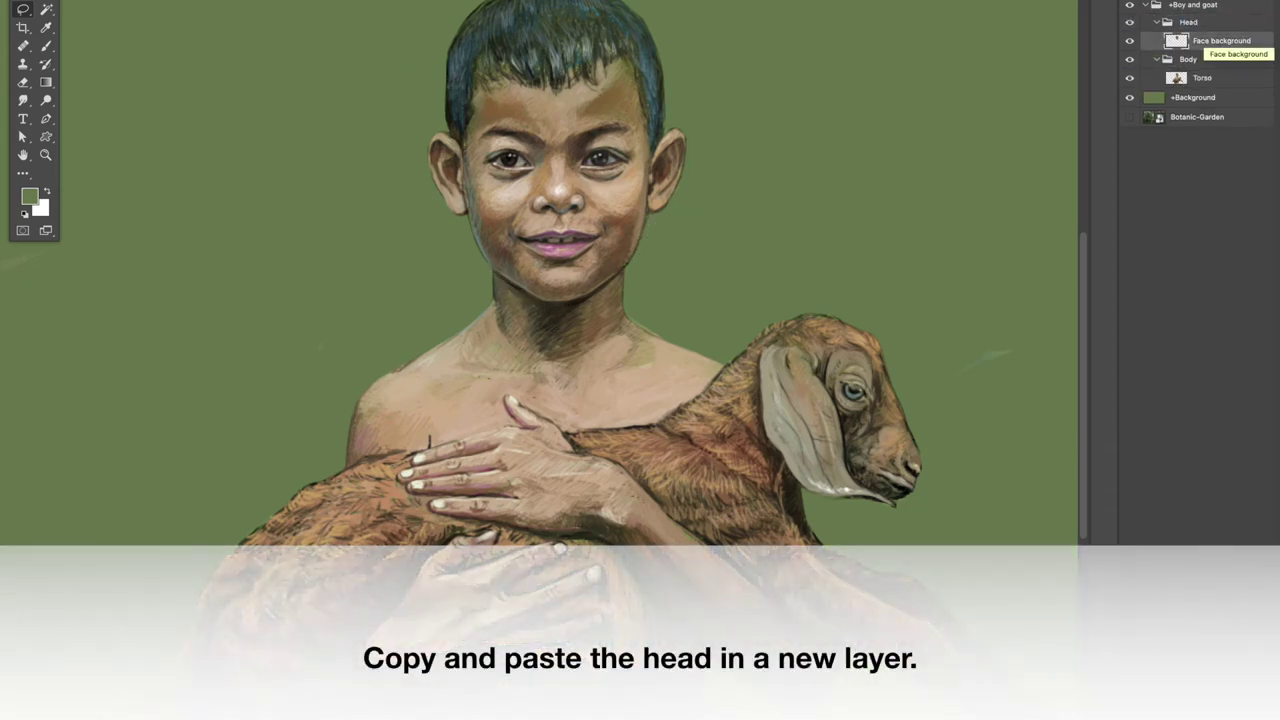
left_click(1130, 41)
left_click(1130, 59)
left_click(22, 82)
key("super+plus")
scroll(90, 100, "up", 3)
left_click_drag(592, 478, 670, 428)
key("ctrl+minus")
key("ctrl+minus")
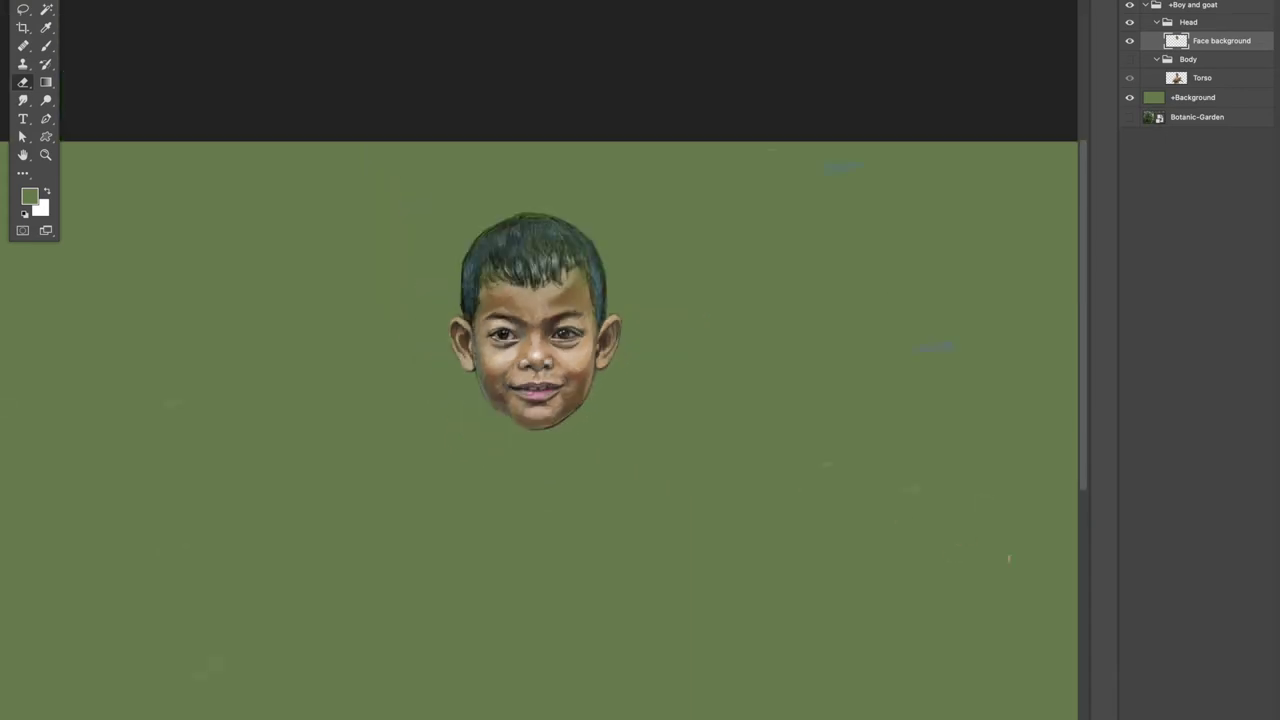
Show the Body group, delete the head from the Torso layer with a freehand selection, and erase stray edges.
left_click(1130, 59)
left_click(1202, 78)
key("l")
mouse_move(450, 398)
left_mouse_down()
mouse_move(465, 181)
mouse_move(450, 398)
left_mouse_up()
key("Delete")
key("super+d")
key("super+plus")
key("super+plus")
key("super+plus")
left_click(1193, 97)
key("b")
key("alt+bracketright")
key("e")
left_click(424, 421)
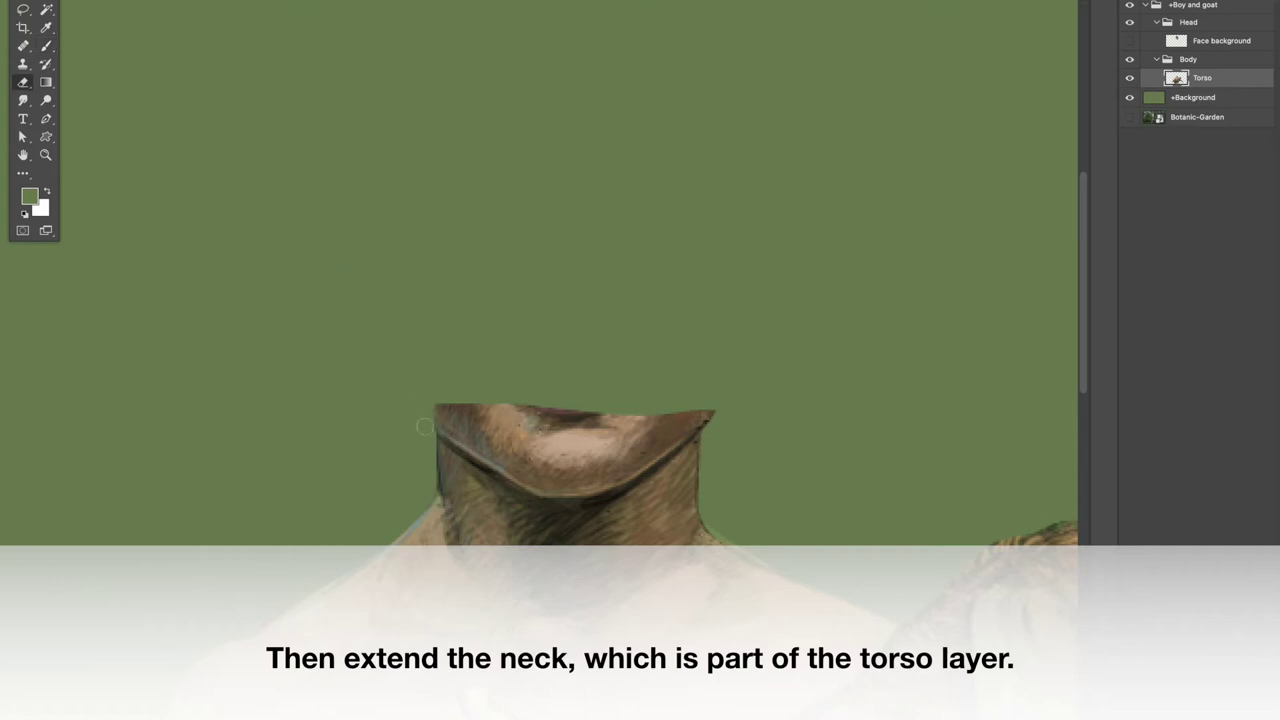
Extend the neck upward on the Torso layer by painting over the remaining chin with sampled neck colours.
left_click(45, 46)
left_click(551, 517, "alt")
mouse_move(580, 500)
left_mouse_down()
mouse_move(608, 484)
mouse_move(511, 466)
left_mouse_up()
left_click(640, 490, "alt")
left_click_drag(620, 485, 632, 426)
left_click(560, 510, "alt")
mouse_move(500, 466)
left_mouse_down()
mouse_move(509, 414)
mouse_move(457, 413)
mouse_move(469, 403)
mouse_move(684, 404)
left_mouse_up()
left_click(677, 480, "alt")
left_click_drag(614, 490, 672, 434)
left_click_drag(480, 458, 540, 500)
mouse_move(550, 498)
left_mouse_down()
mouse_move(620, 440)
mouse_move(676, 452)
left_mouse_up()
Show the Face background layer and blend the neck shading beneath the chin with sampled brown.
key("r")
left_click(1129, 40)
key("b")
left_click(527, 510, "alt")
left_click_drag(580, 506, 650, 470)
left_click_drag(486, 476, 516, 512)
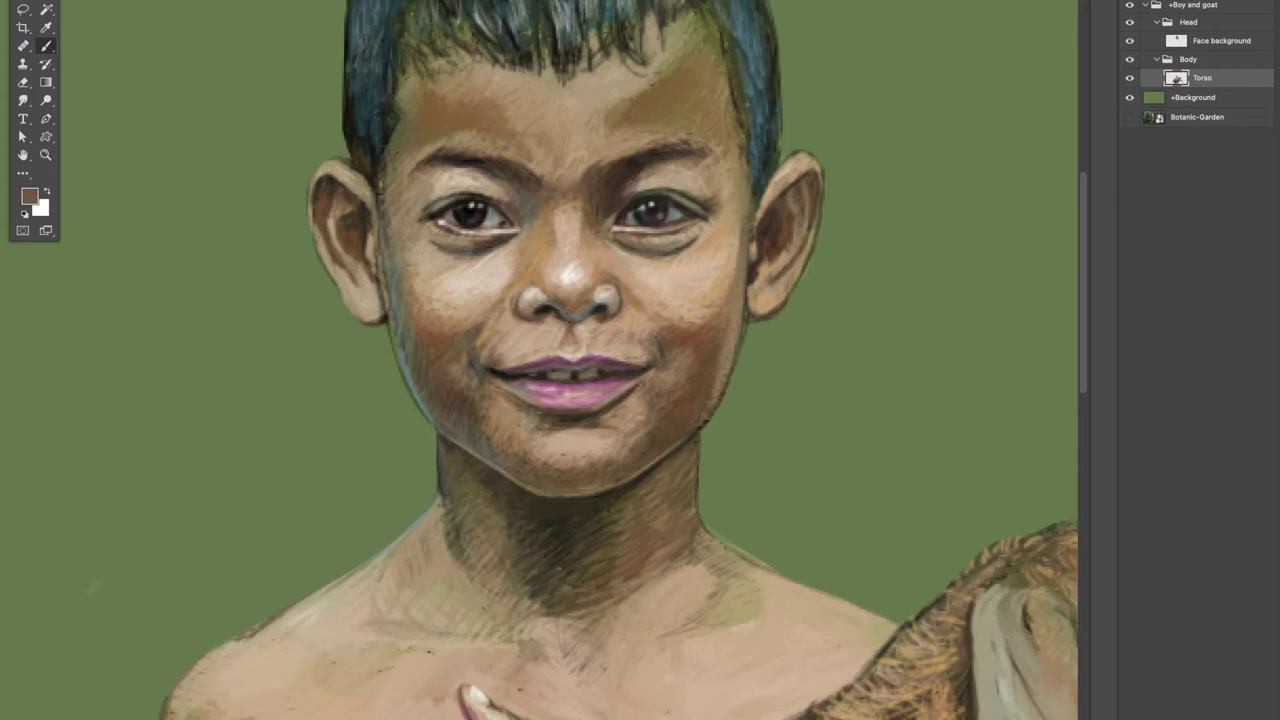
Copy the goat and arms from the Torso layer onto a new layer named +Goat, and hide the Torso layer.
key("super+minus")
key("super+minus")
key("super+minus")
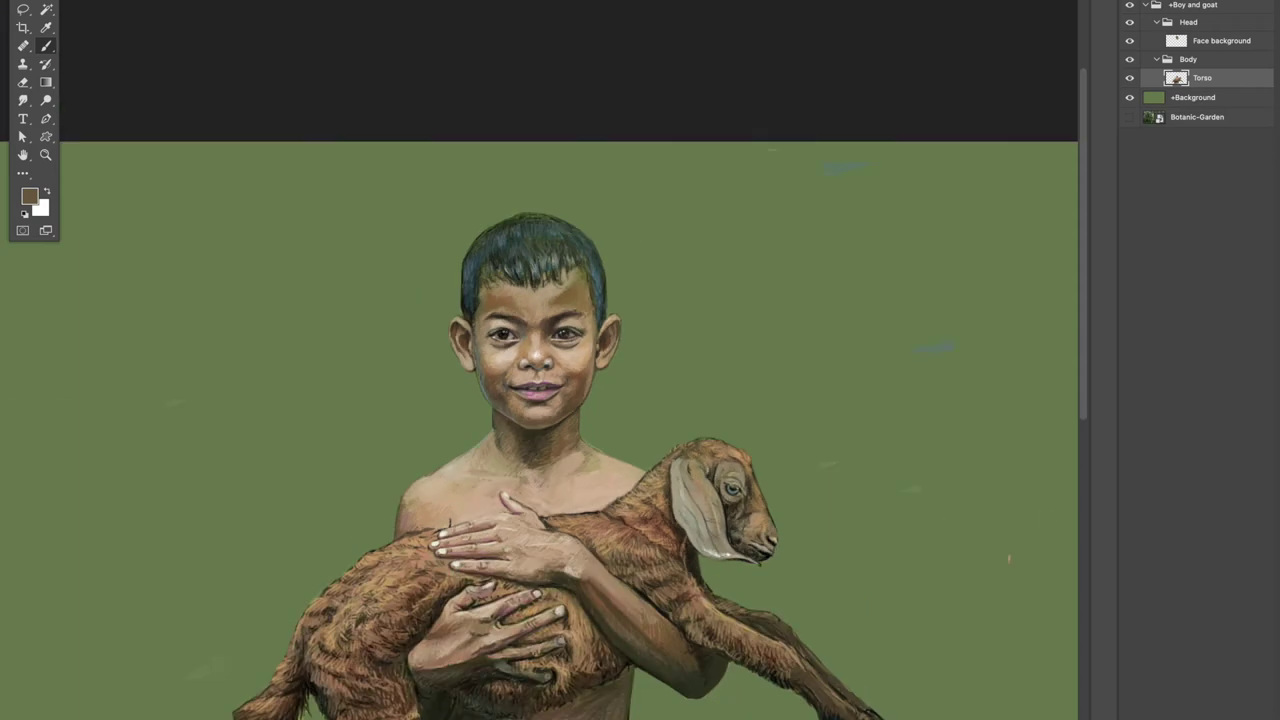
left_click(22, 9)
mouse_move(570, 522)
left_mouse_down()
mouse_move(760, 450)
mouse_move(680, 716)
mouse_move(440, 716)
left_mouse_up()
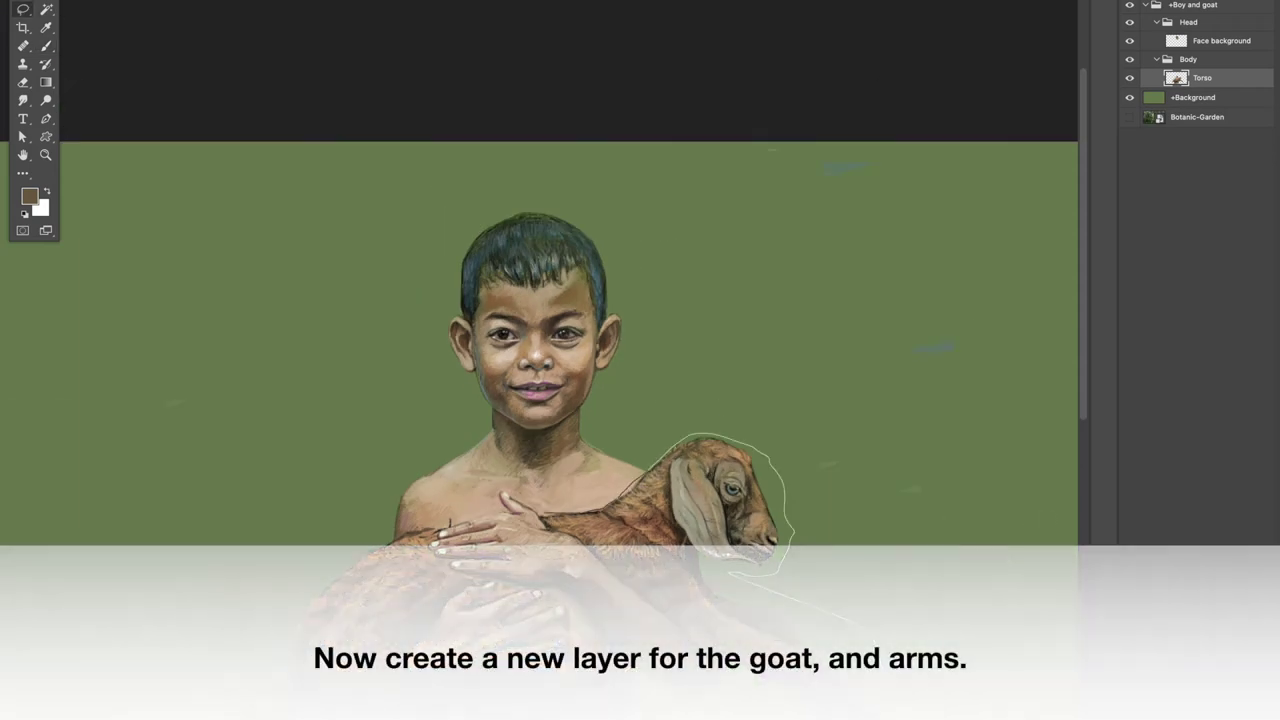
left_click_drag(523, 508, 572, 515)
key("super+j")
left_click(1129, 97)
double_click(1203, 78)
type("+Goat")
Erase the stray background edges around the goat and arms on the +Goat layer.
key("ctrl+plus")
key("e")
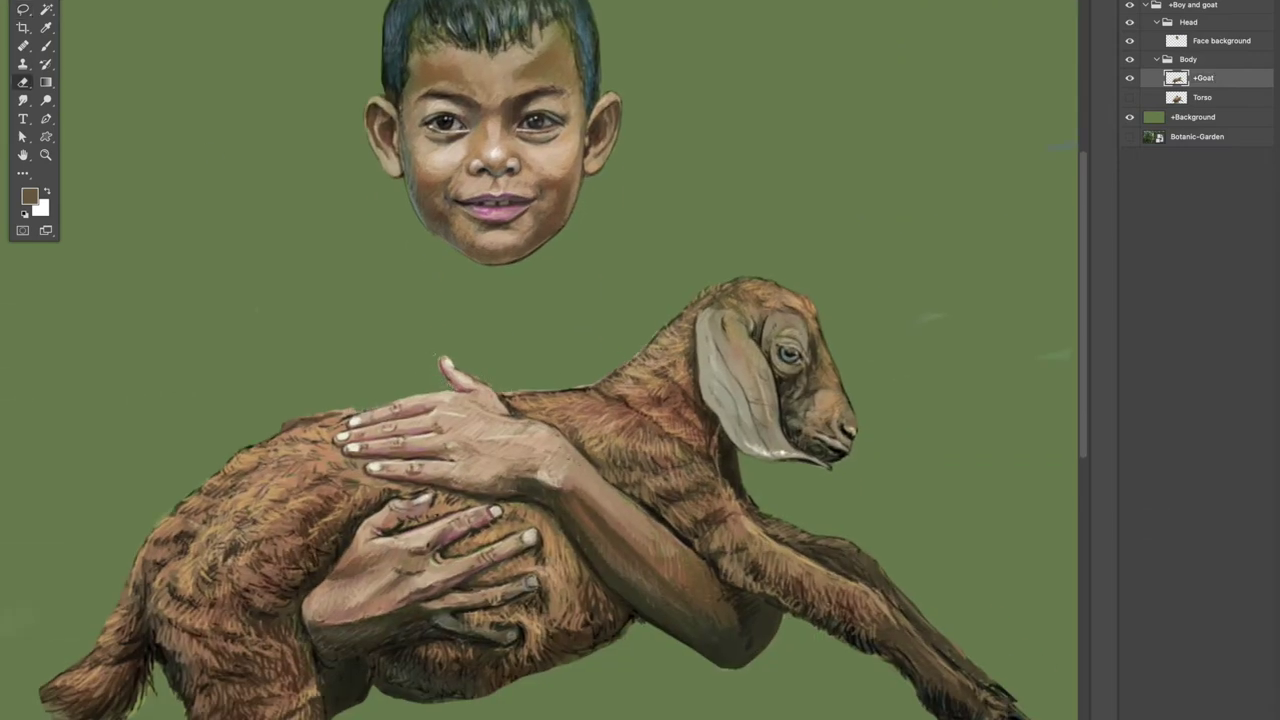
scroll(540, 360, "down", 5)
scroll(540, 360, "left", 3)
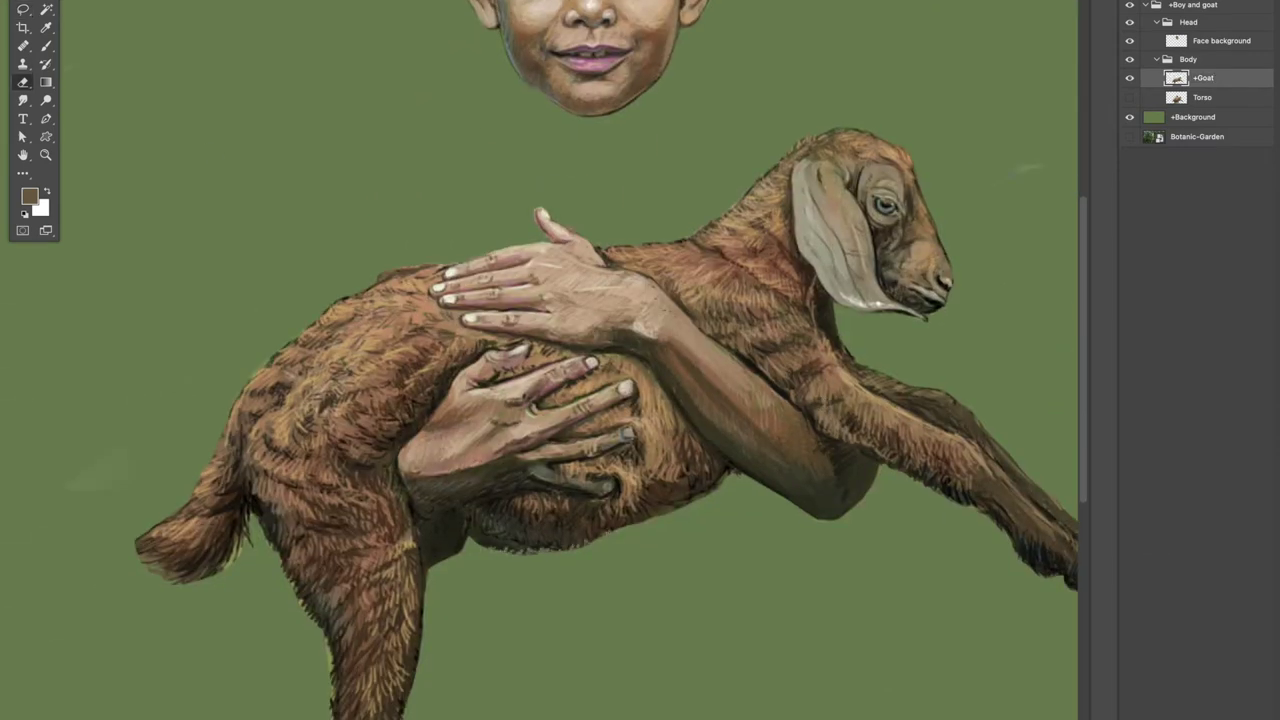
left_click_drag(780, 541, 594, 549)
Show the Torso layer and make the Face background layer active.
key("super+minus")
left_click(1129, 97)
left_click(1221, 41)
key("super+plus")
key("super+plus")
scroll(437, 207, "up", 6)
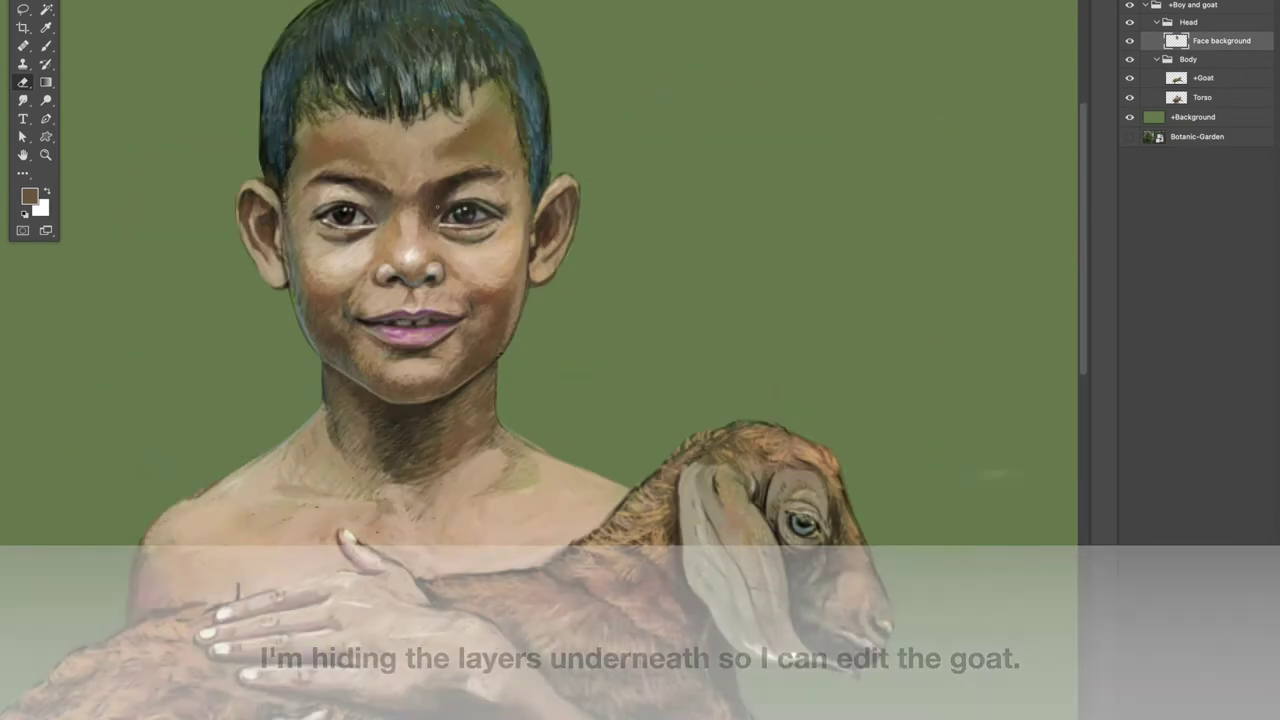
scroll(540, 360, "up", 3)
left_click(46, 2)
left_click_drag(387, 279, 492, 373)
left_click(5, 2)
left_click(20, 1)
double_click(343, 160)
type("120")
scroll(920, 472, "down", 3)
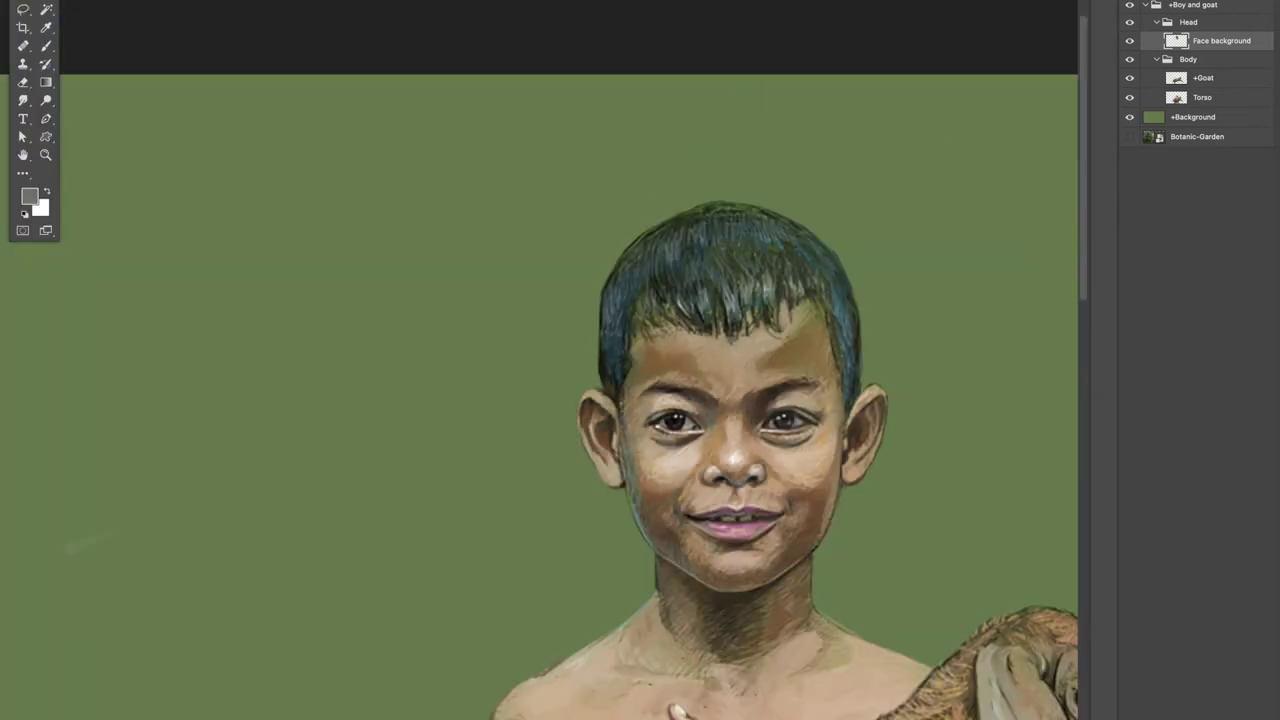
Cover the boy's right eye with a circular light grey solid-colour fill layer named Eyeball.
scroll(920, 472, "up", 3)
scroll(531, 404, "up", 1)
left_click_drag(340, 318, 416, 394)
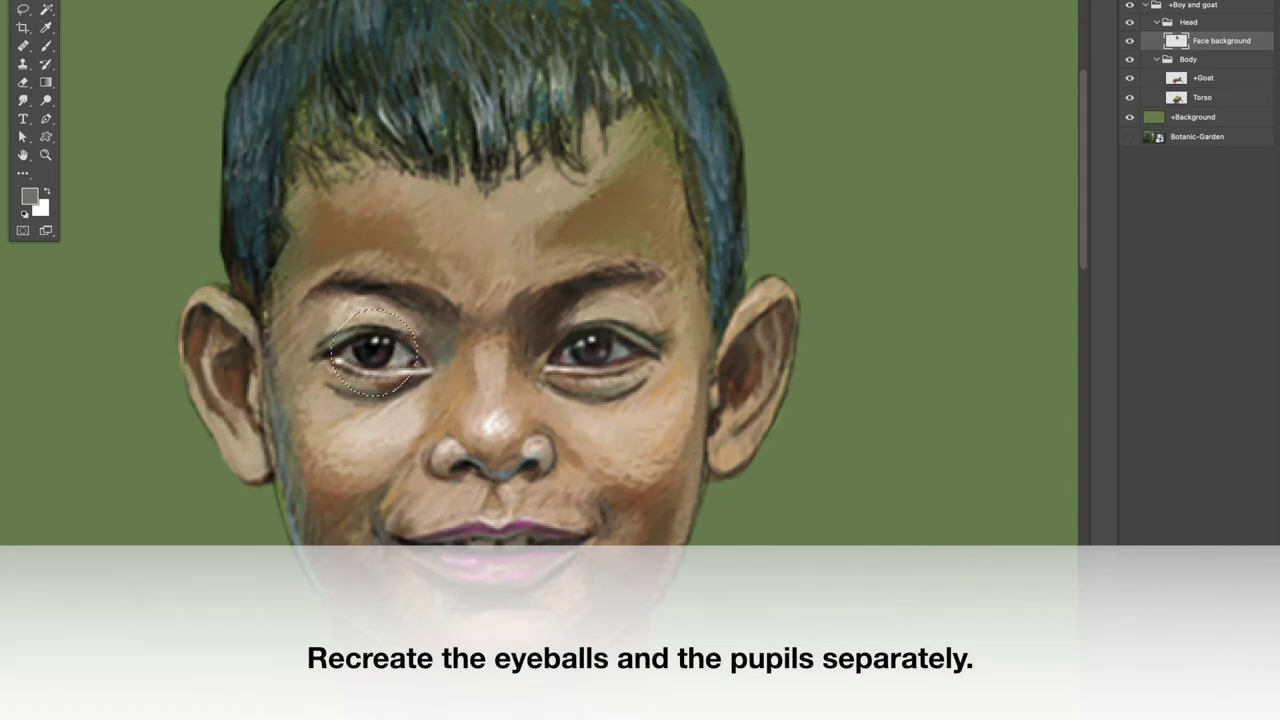
left_click(1245, 557)
left_click(1106, 522)
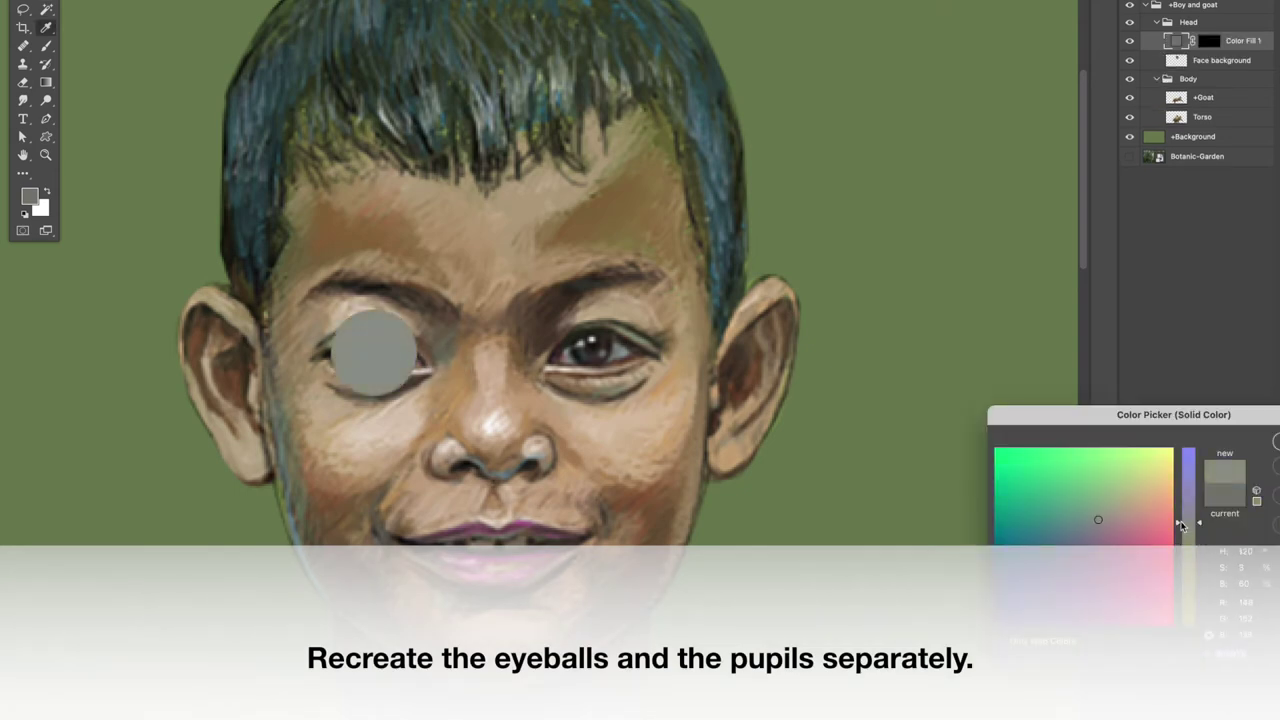
mouse_move(1180, 524)
left_mouse_down()
mouse_move(1182, 503)
mouse_move(1104, 493)
mouse_move(1112, 501)
left_mouse_up()
key("Return")
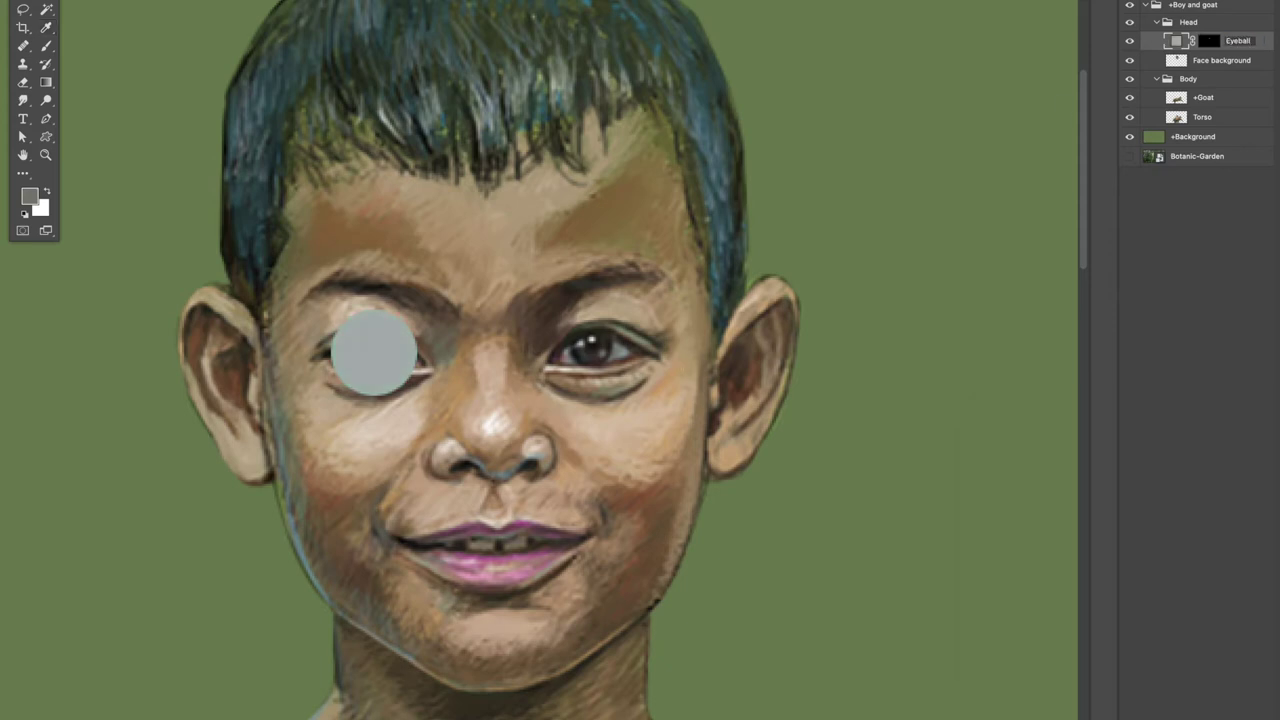
Group the eyeball as Right eye and add a circular dark brown #372626 fill layer over the iris, named +Right pupil.
key("ctrl+g")
left_click(1129, 58)
left_click_drag(349, 322, 396, 369)
key("i")
left_click(384, 352)
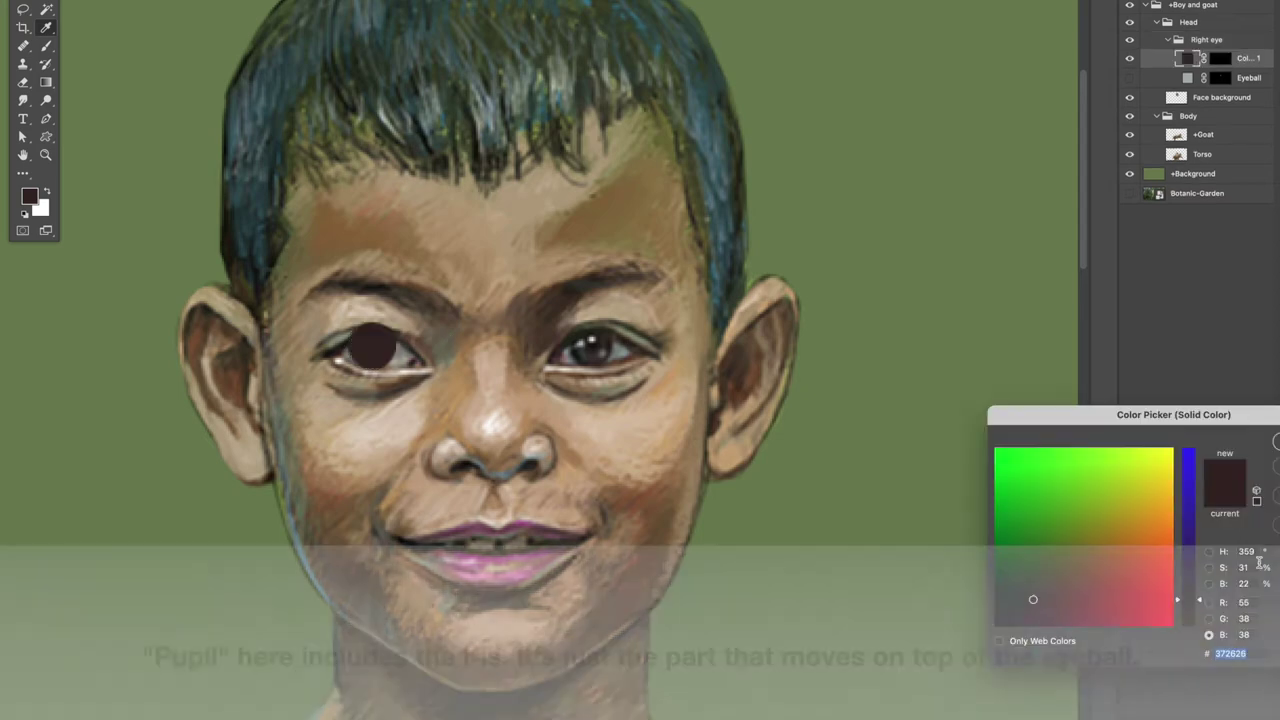
key("Return")
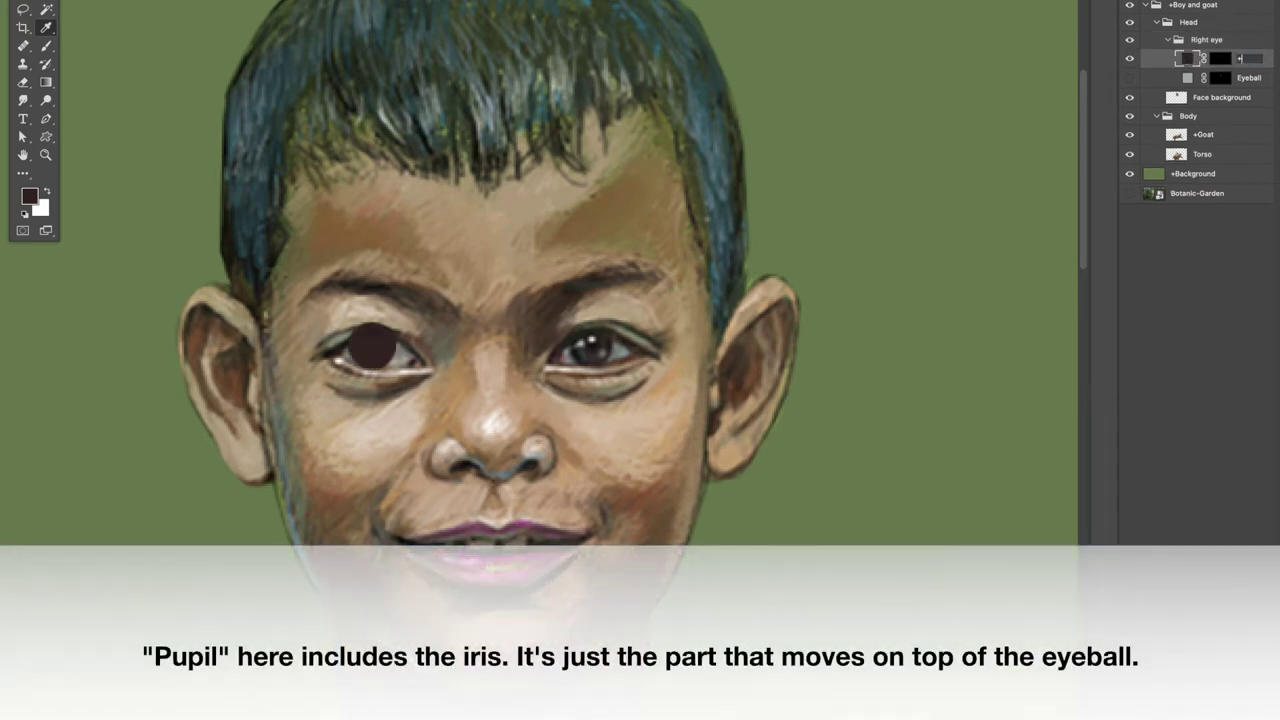
key("Return")
Rename the Eyeball layer as Right eyeball and show it beneath the pupil.
double_click(1262, 78)
key("Escape")
double_click(1249, 78)
type("Right eyeball")
key("Return")
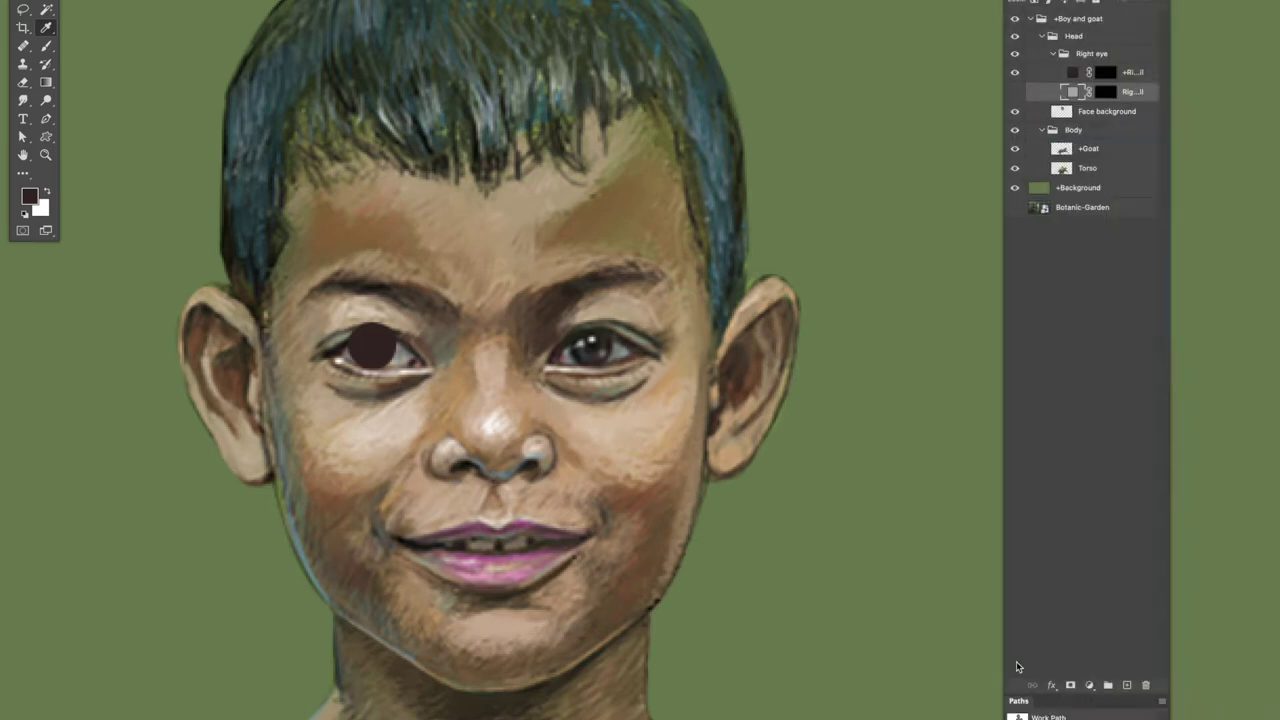
left_click(1180, 151)
left_click(1128, 175)
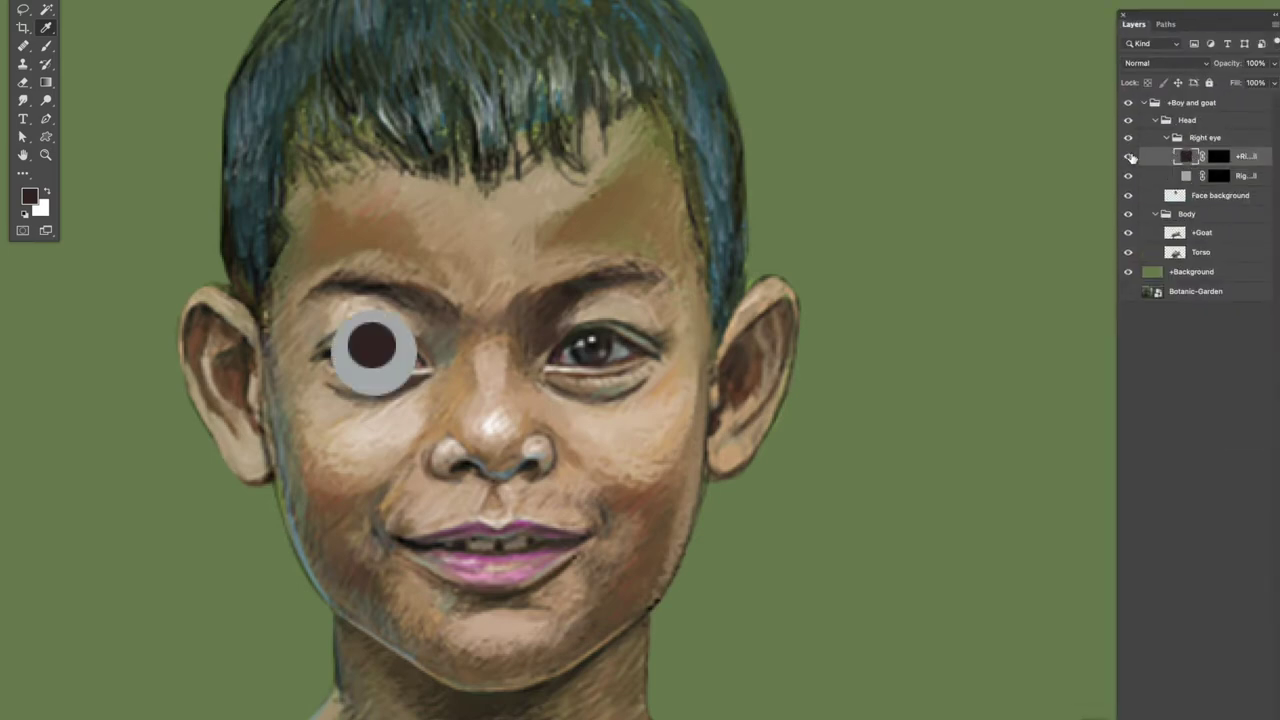
Centre the pupil and eyeball on each other and nudge the Right eye group into position.
left_click(1186, 175)
left_click(389, 351)
left_click(1158, 174, "shift")
left_click(520, 3)
left_click(580, 4)
left_click(1205, 137)
left_click_drag(416, 368, 416, 371)
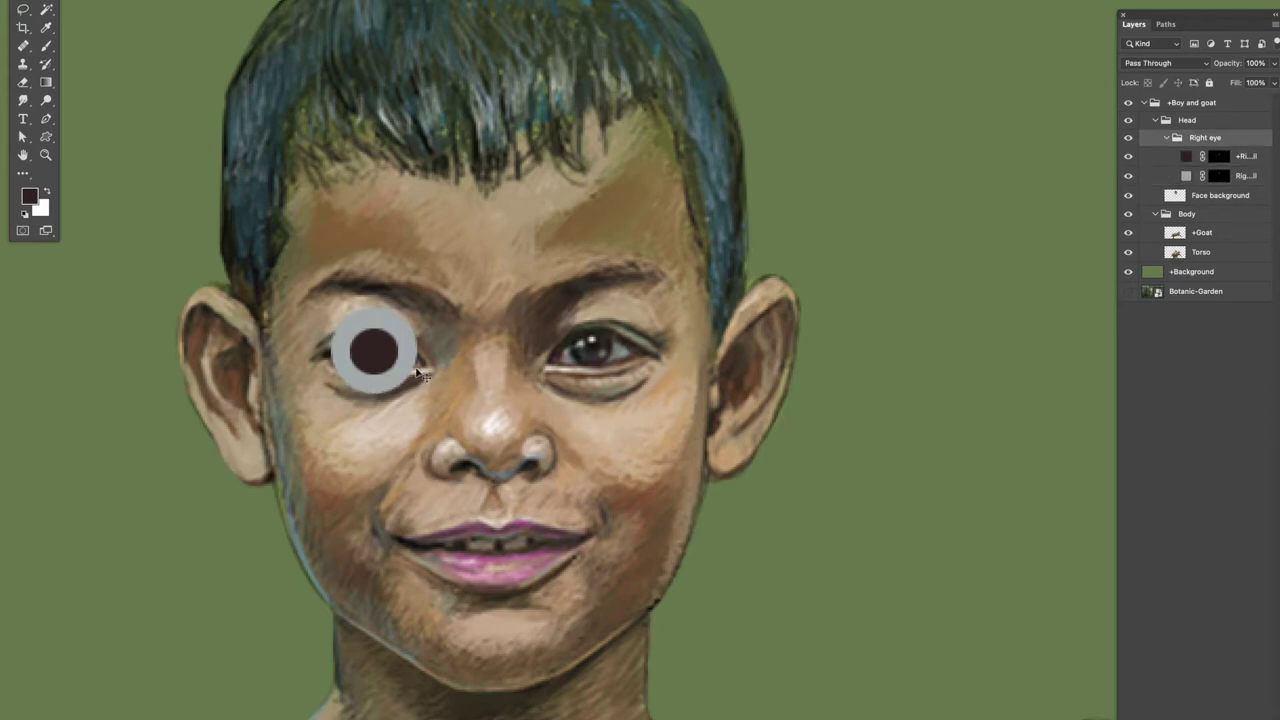
Hide the Right eye group and copy freehand-selected areas around both eyes from Face background onto a new layer.
left_click(1166, 138)
left_click(1128, 137)
left_click(1205, 156)
key("l")
left_click_drag(317, 264, 287, 289)
left_click_drag(366, 246, 372, 254)
mouse_move(557, 250)
left_mouse_down()
mouse_move(700, 323)
mouse_move(557, 250)
mouse_move(668, 258)
left_mouse_up()
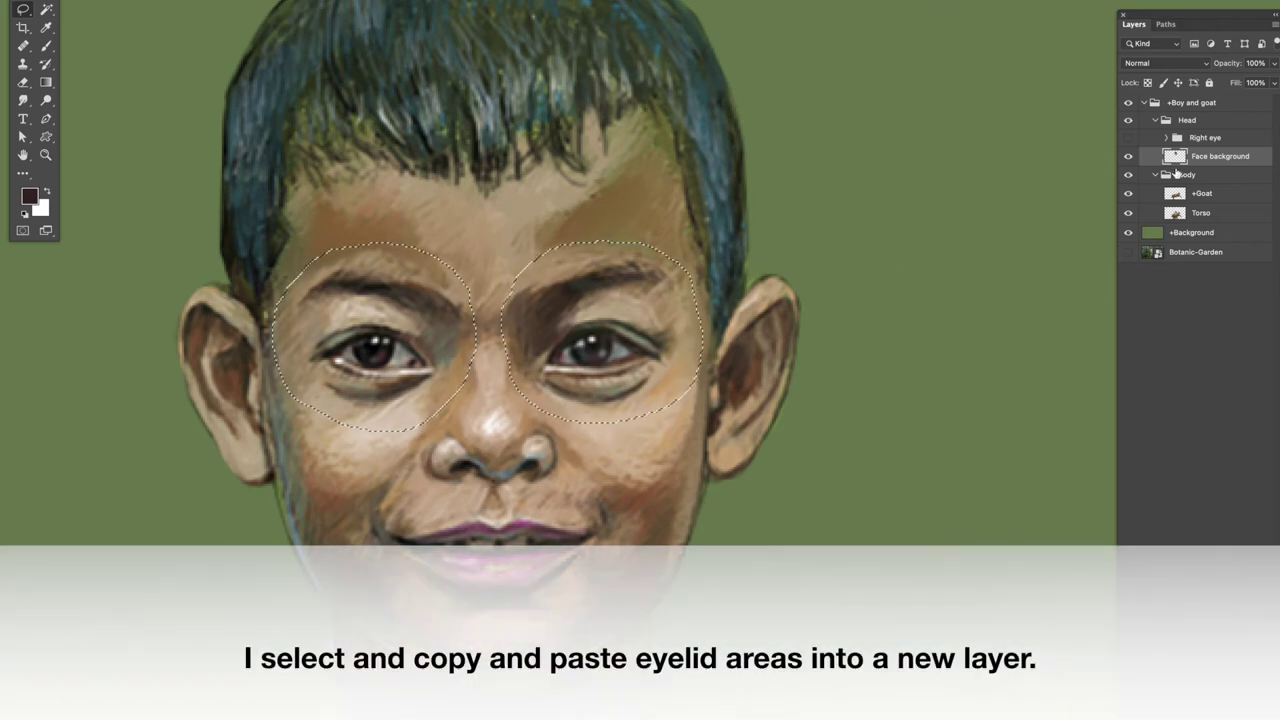
key("super+j")
Move the copied eye areas above the Right eye group, name the layer Lid stet, and group it as Eyelids.
left_click(1128, 175)
left_click_drag(1183, 160, 1183, 132)
double_click(1204, 138)
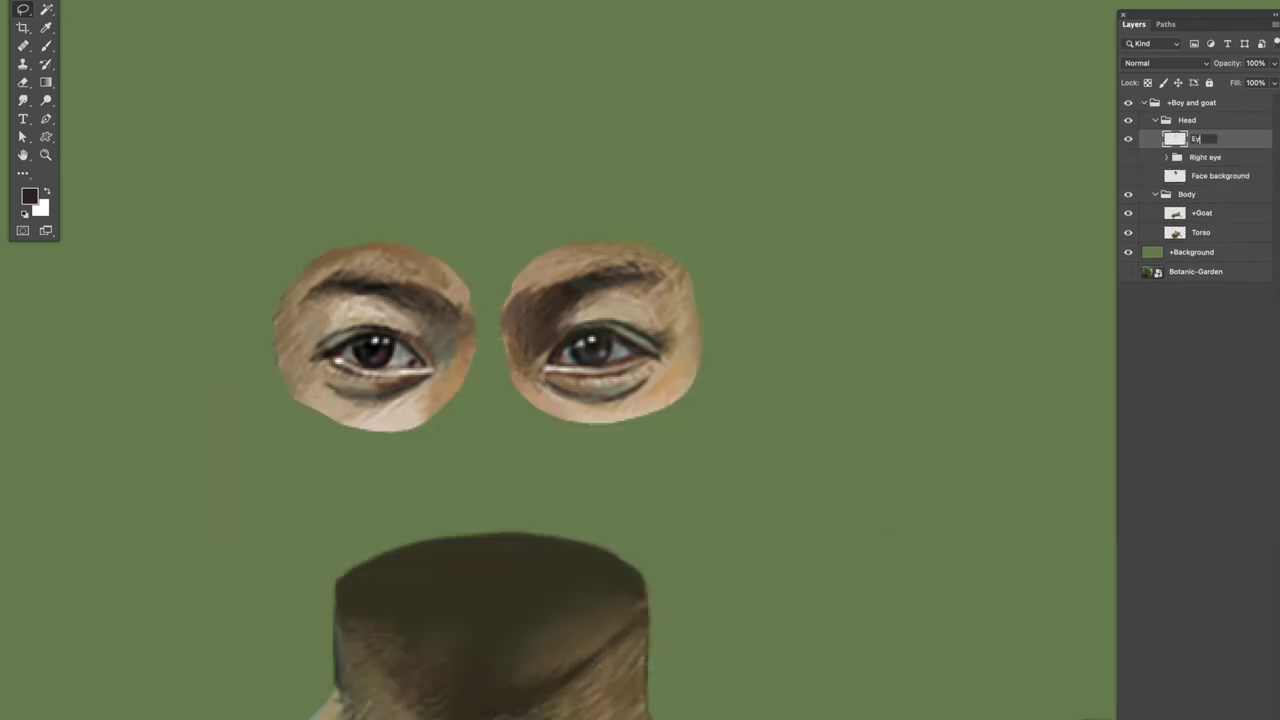
key("Return")
key("ctrl+g")
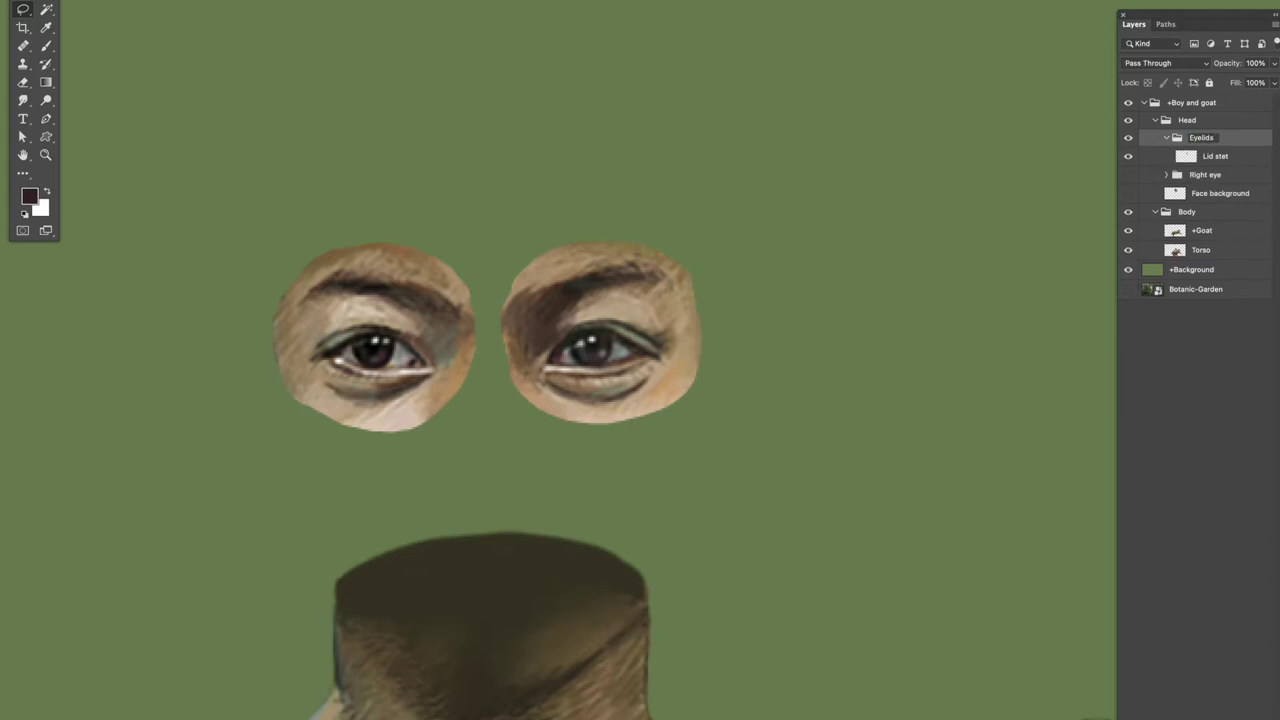
Erase both eyes inside the lid openings on the Lid stet layer, and show the Right eye group and Face background.
left_click(1215, 156)
key("super+plus")
key("e")
mouse_move(536, 288)
left_mouse_down()
mouse_move(492, 324)
mouse_move(585, 314)
mouse_move(505, 328)
mouse_move(582, 330)
left_mouse_up()
mouse_move(405, 330)
left_mouse_down()
mouse_move(664, 366)
mouse_move(440, 352)
mouse_move(336, 369)
mouse_move(403, 341)
left_mouse_up()
left_click(1128, 175)
left_click(1128, 193)
left_click(1128, 175)
left_click(1128, 175)
Move the +Right pupil layer into place within the right eye's lid opening.
left_click(1166, 175)
left_click(1186, 193)
key("v")
left_click_drag(375, 352, 386, 347)
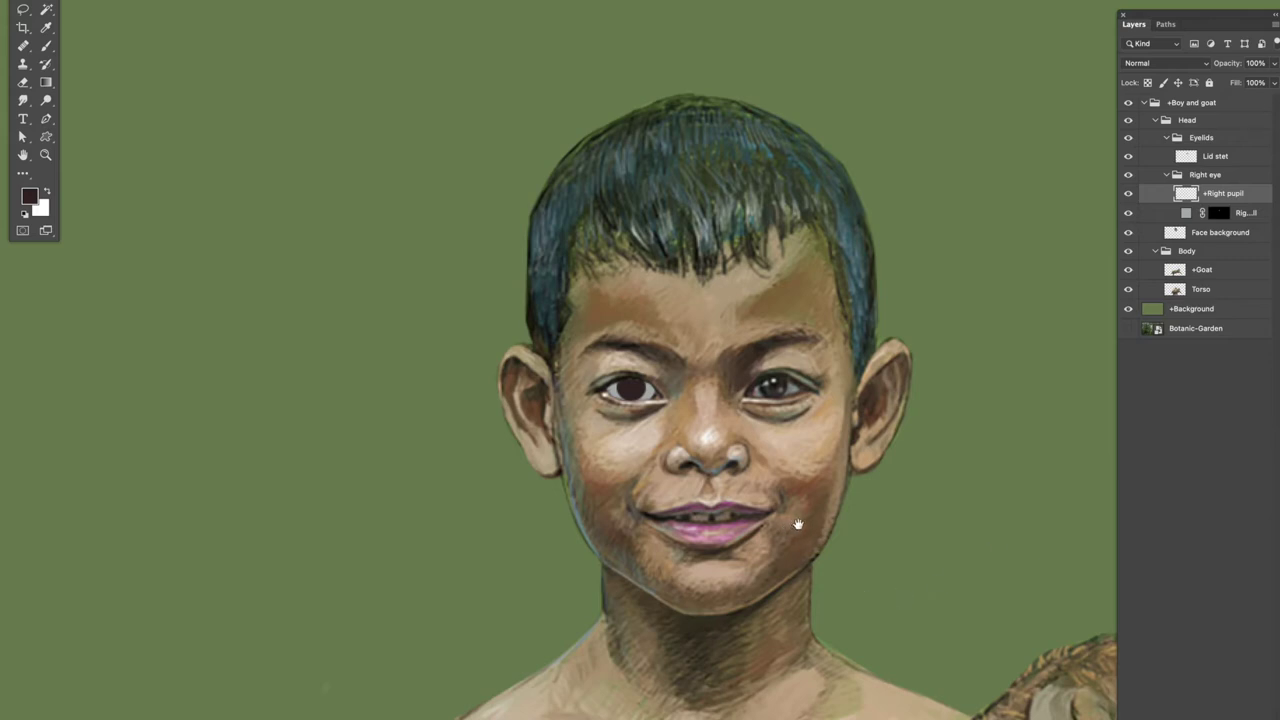
Paint a darker centre on the +Right pupil layer and add white highlights on a new layer named Highligts.
left_click_drag(801, 522, 606, 416)
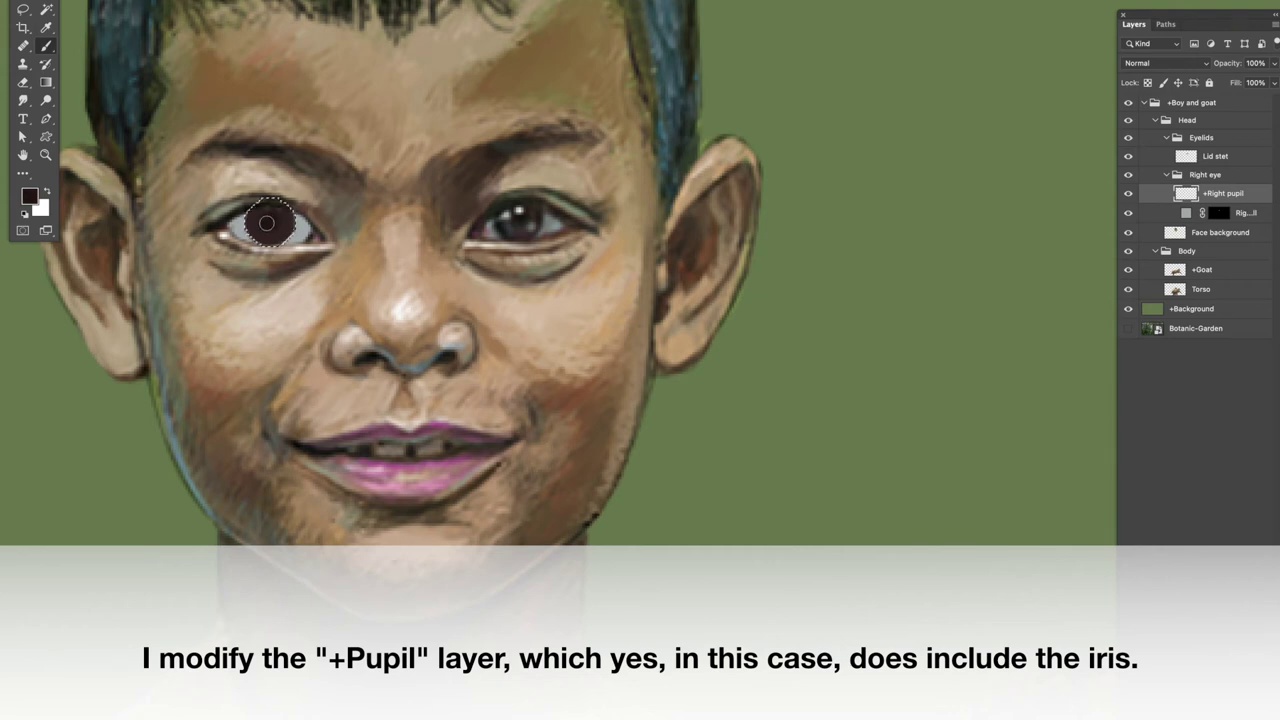
left_click_drag(266, 221, 272, 212)
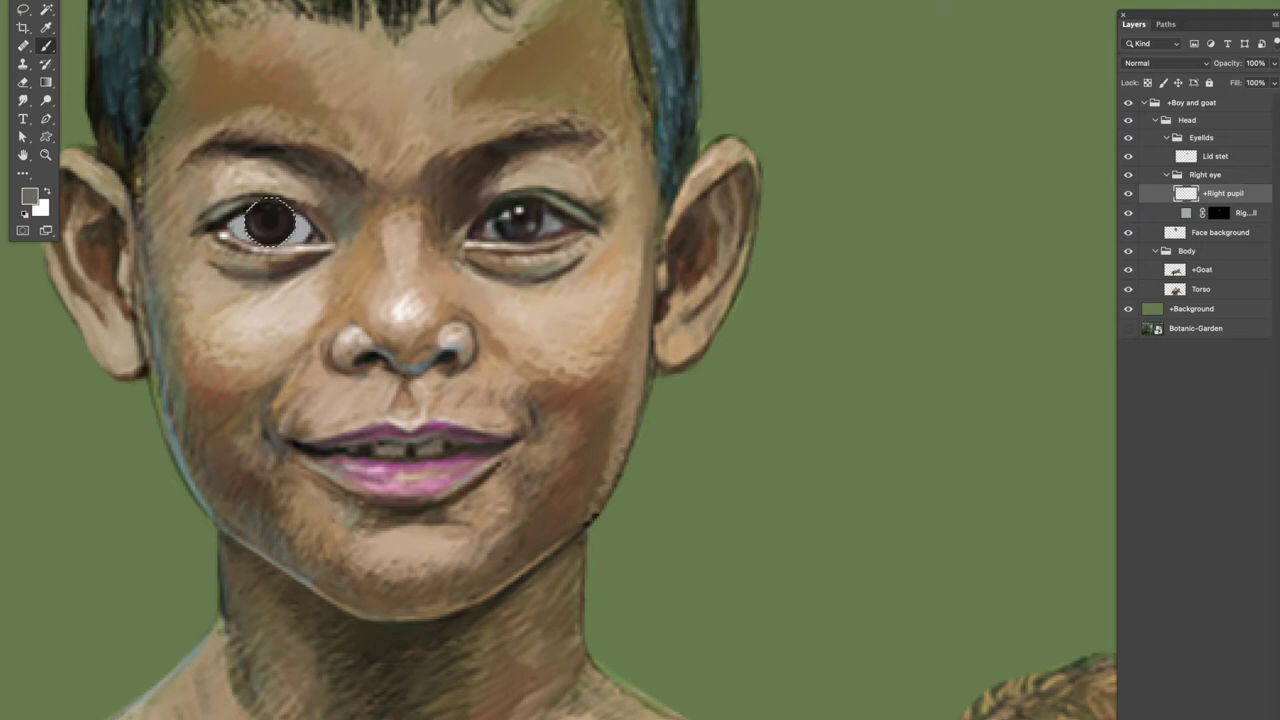
key("ctrl+shift+alt+n")
key("x")
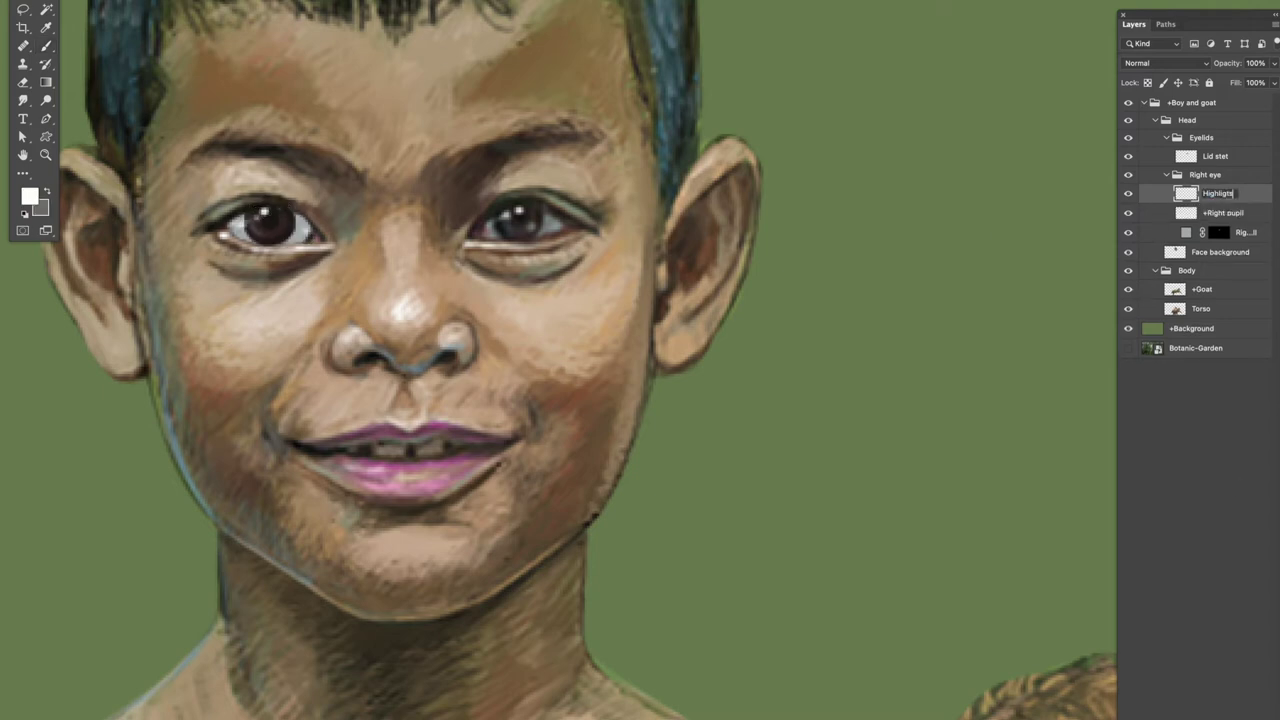
Duplicate the Right eye group as Left eye and rename its pupil and eyeball layers from Right to Left.
left_click(1167, 177)
key("ctrl+j")
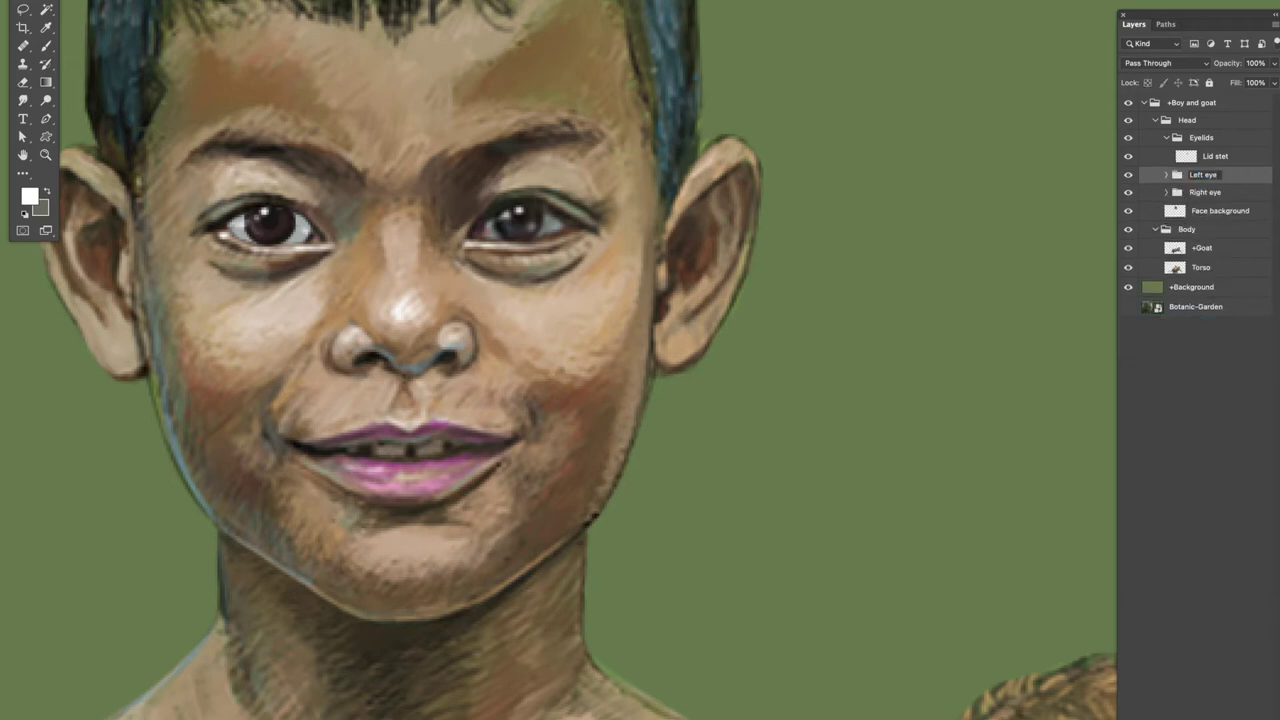
key("Return")
left_click(1166, 175)
double_click(1222, 213)
type("Left")
double_click(1246, 232)
type("Left")
Move the Left eye group over to the boy's left eye.
left_click(1178, 176)
left_click_drag(290, 208, 543, 198)
key("ctrl+minus")
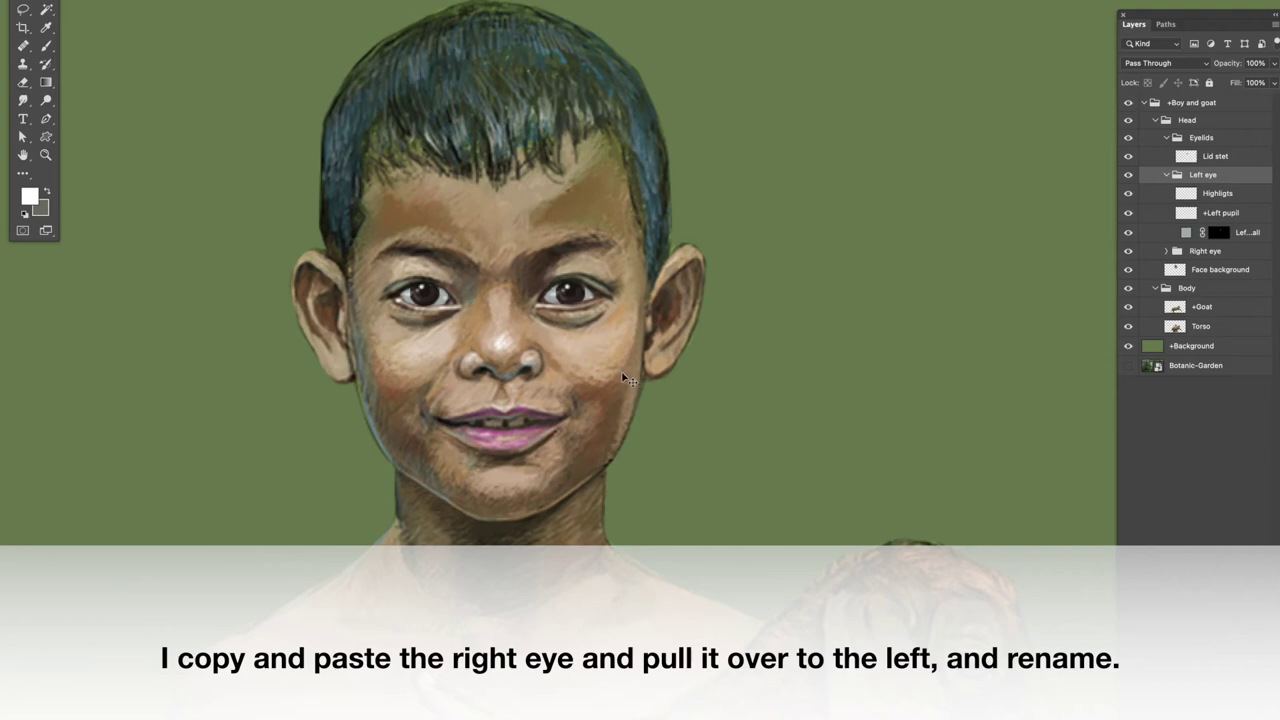
left_click(457, 333)
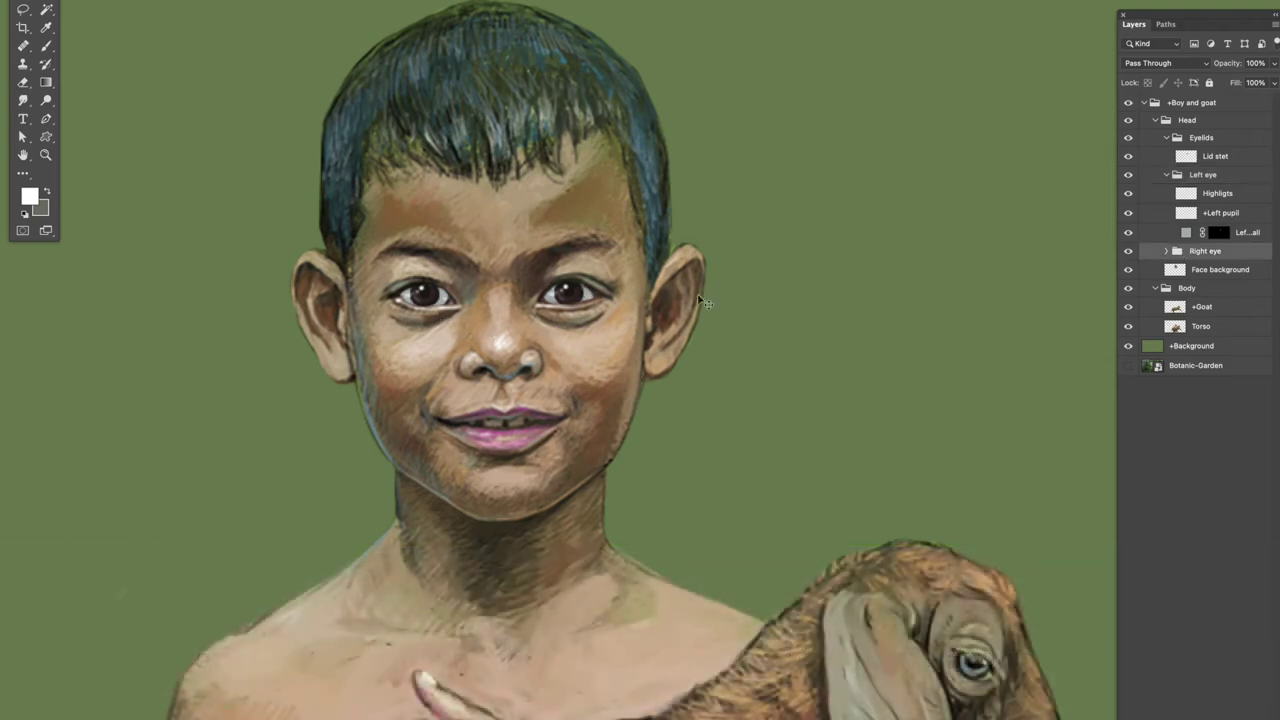
Duplicate the Lid stet layer and name the copy +Blink.
left_click(1190, 158)
key("ctrl+j")
double_click(1222, 156)
type("+Blink")
key("Return")
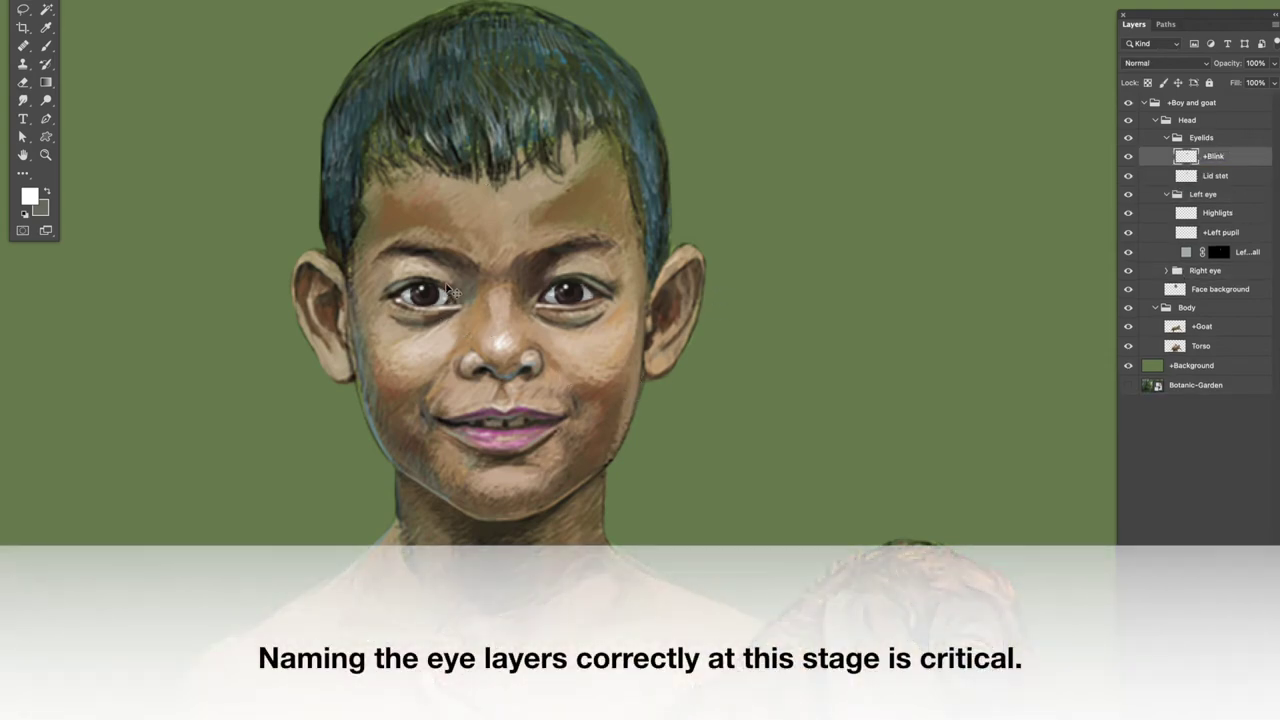
Paint a closed eyelid over the boy's right eye on the +Blink layer using sampled skin and lash colours.
key("ctrl+plus")
mouse_move(185, 178)
left_mouse_down()
mouse_move(272, 214)
mouse_move(215, 182)
mouse_move(208, 232)
mouse_move(270, 228)
mouse_move(150, 208)
mouse_move(200, 176)
mouse_move(160, 178)
mouse_move(214, 200)
mouse_move(250, 188)
mouse_move(215, 180)
left_mouse_up()
left_click(206, 234, "alt")
left_click(180, 234, "alt")
left_click(319, 281, "alt")
left_click(228, 196, "alt")
left_click_drag(164, 215, 206, 226)
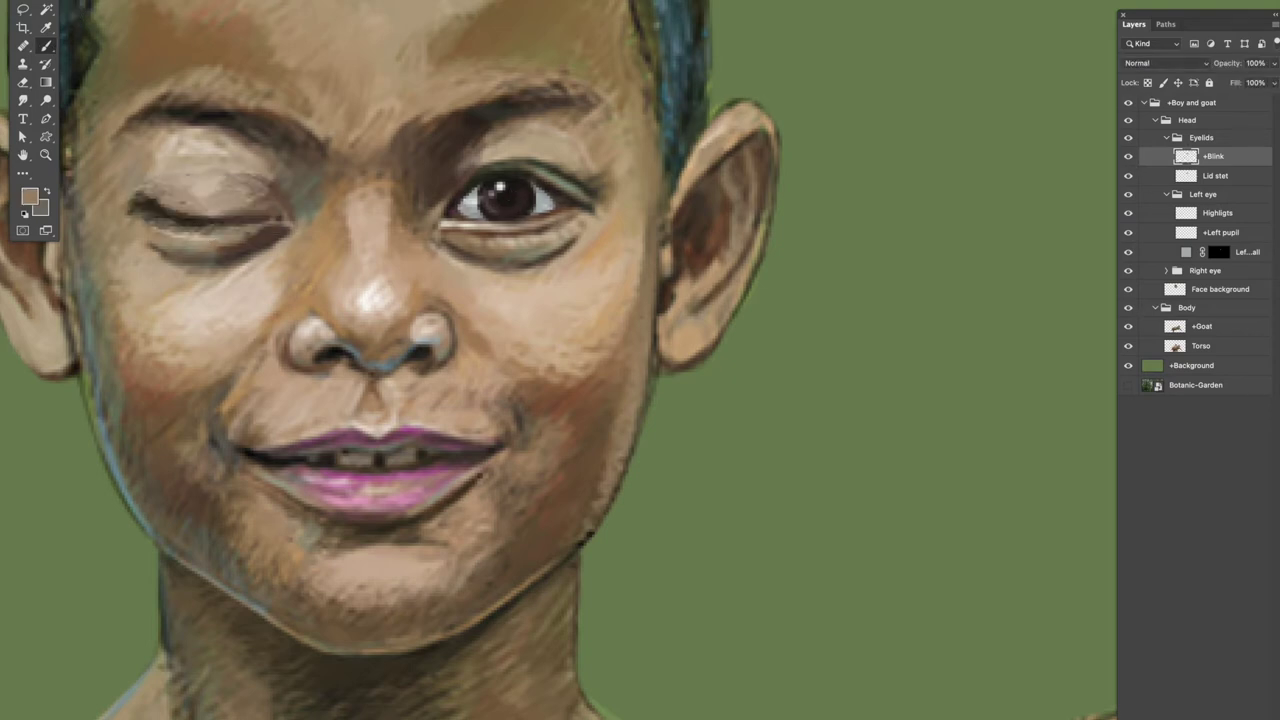
left_click(374, 294, "alt")
left_click(1128, 157)
left_click(1128, 157)
Copy the closed right eye onto a new layer, placing it over the left eye and flipping it horizontally.
key("l")
left_click(1128, 289)
mouse_move(356, 50)
left_mouse_down()
mouse_move(62, 70)
mouse_move(355, 42)
left_mouse_up()
key("super+j")
key("v")
left_click_drag(270, 174, 572, 172)
left_click(30, 0)
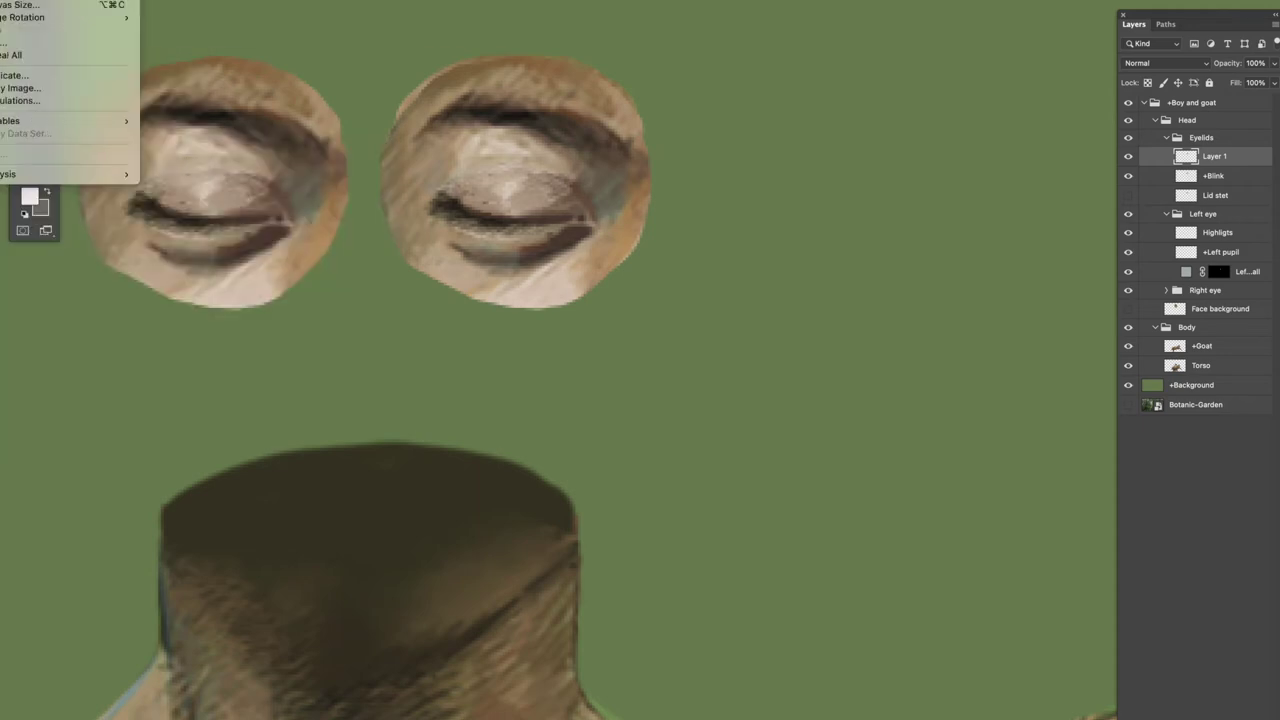
left_click(217, 441)
Merge the mirrored closed eye into the +Blink layer, and show the Lid stet and Face background layers.
double_click(1214, 157)
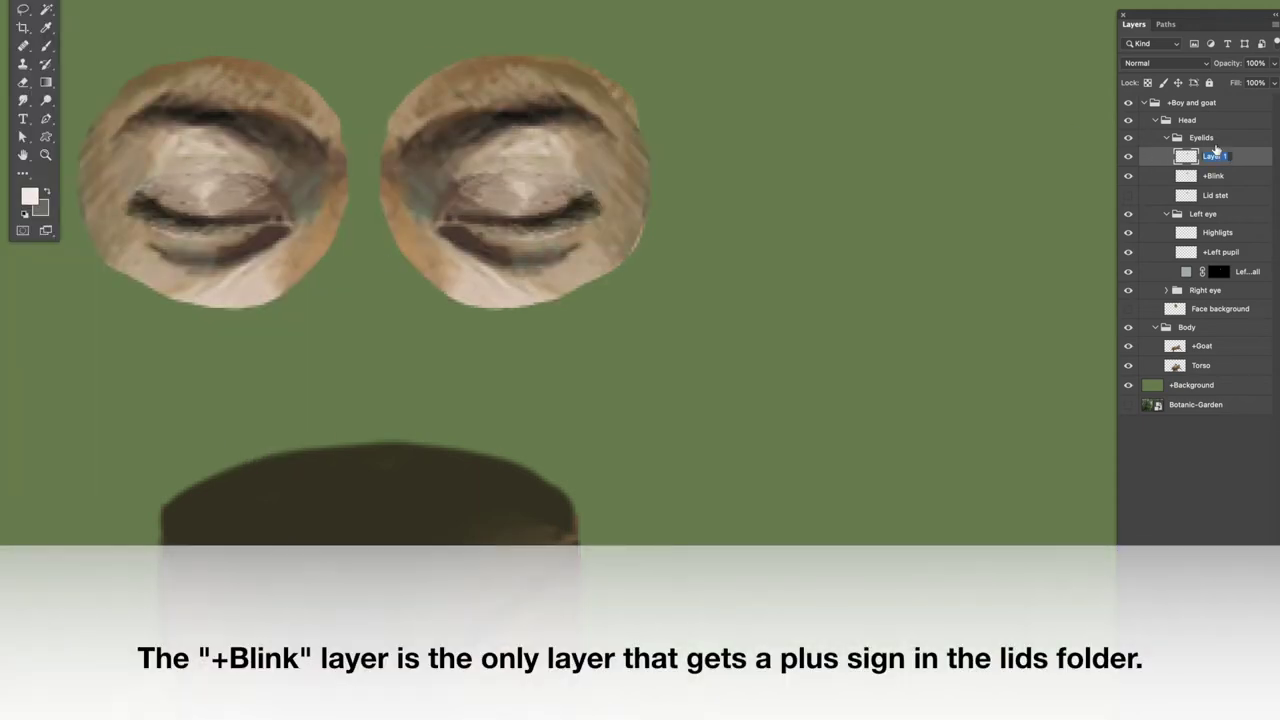
left_click(1205, 175, "shift")
key("super+e")
key("super+z")
key("super+e")
left_click(1128, 156)
left_click(1128, 156)
left_click(1128, 175)
left_click(1128, 289)
left_click(1128, 156)
left_click(1128, 156)
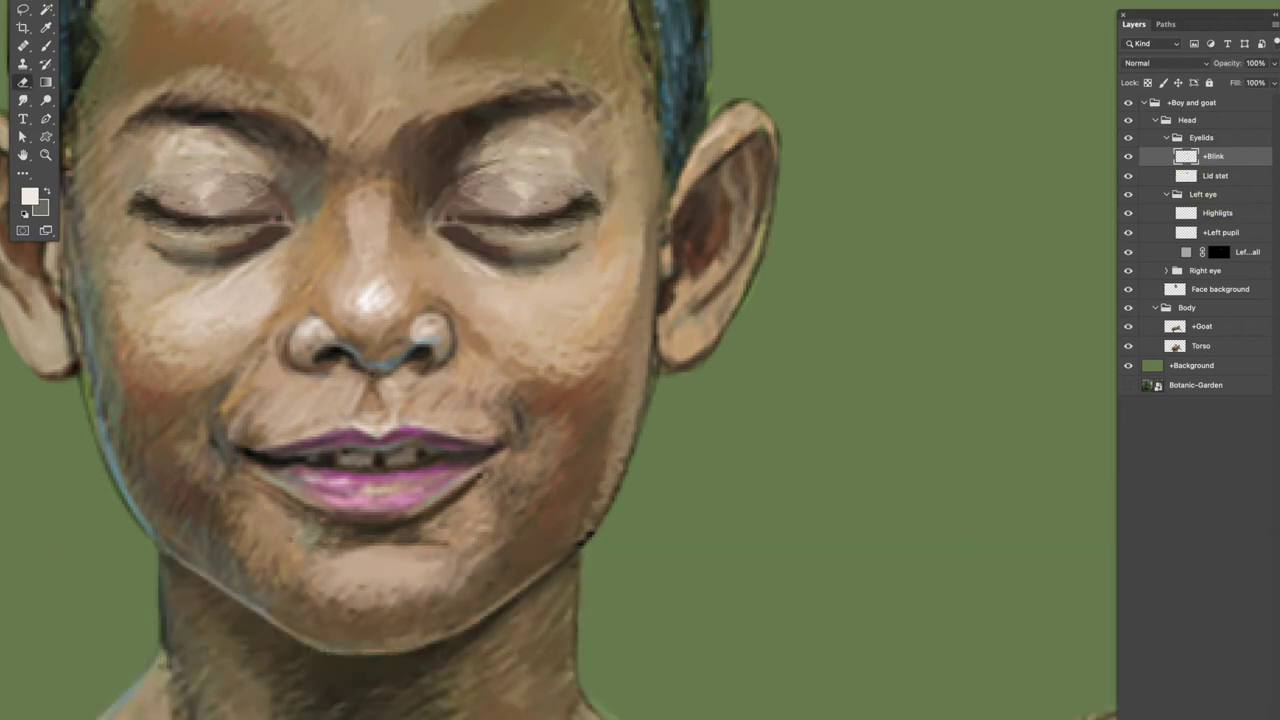
Hide the +Blink layer and make freehand selections of both lower lids on the Lid stet layer.
left_click(1128, 157)
left_click(1128, 157)
left_click(1128, 157)
left_click(1128, 157)
left_click(1187, 178)
left_click(1128, 156)
key("l")
mouse_move(286, 234)
left_mouse_down()
mouse_move(260, 268)
mouse_move(286, 236)
left_mouse_up()
mouse_move(436, 240)
left_mouse_down()
mouse_move(476, 246)
mouse_move(432, 238)
left_mouse_up()
Copy the selected lower lids from Lid stet and merge them into the +Blink layer.
left_click(1128, 156)
left_click(1187, 159)
key("super+v")
key("super+e")
left_click(1195, 174)
key("super+j")
left_click(1204, 163)
left_click(1205, 175, "shift")
key("ctrl+e")
Touch up the closed eyelids on the +Blink layer with the Brush and Eraser, and hide the layer.
key("b")
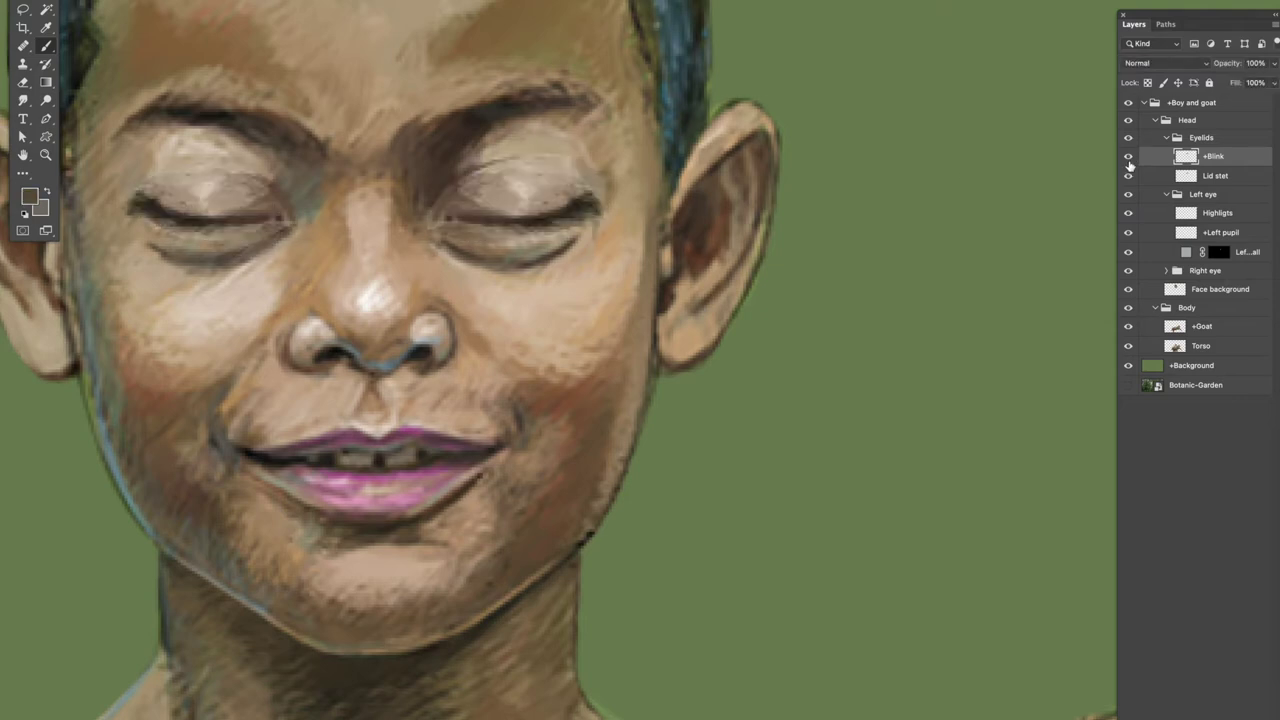
left_click(23, 82)
left_click(40, 2)
key("Return")
left_click(1128, 157)
left_click(1128, 157)
left_click(1128, 157)
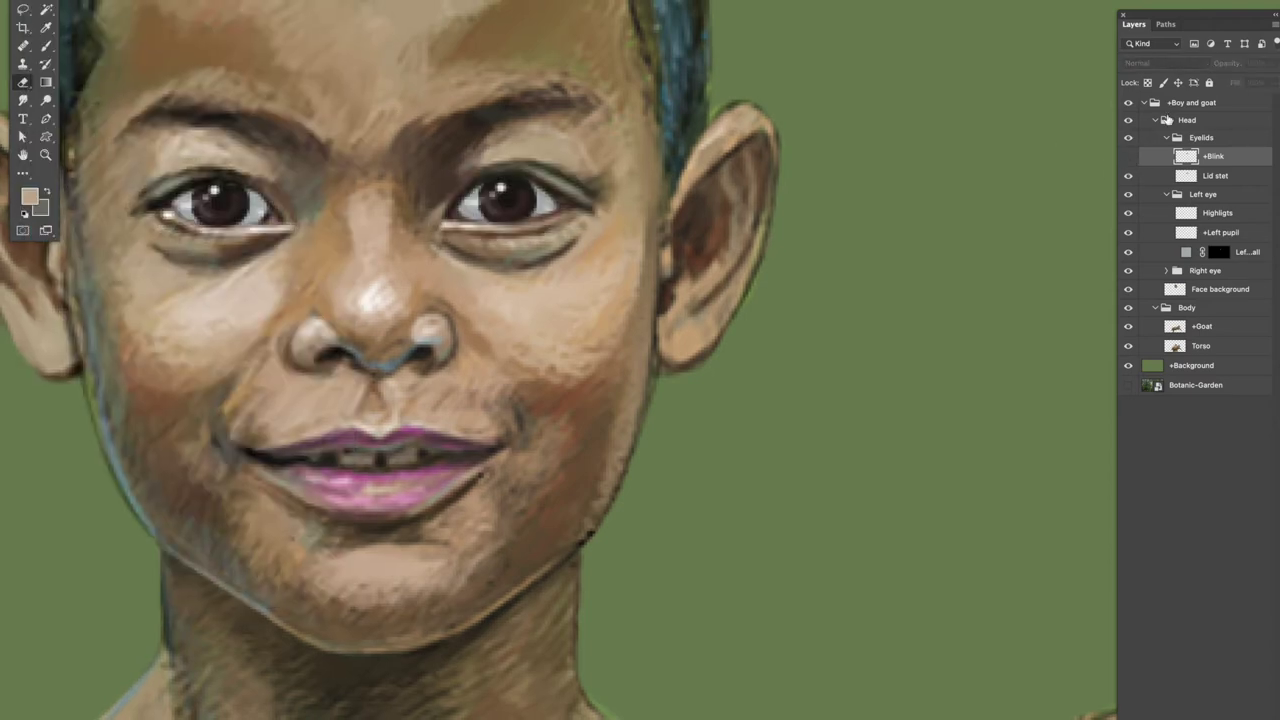
Group the Eyelids, Left eye and Right eye groups inside Head and name the new group Eyes.
key("super+minus")
left_click(1175, 104)
left_click(1166, 194)
left_click(1166, 137)
left_click(1191, 157)
left_click(1185, 174, "shift")
left_click(1191, 138, "shift")
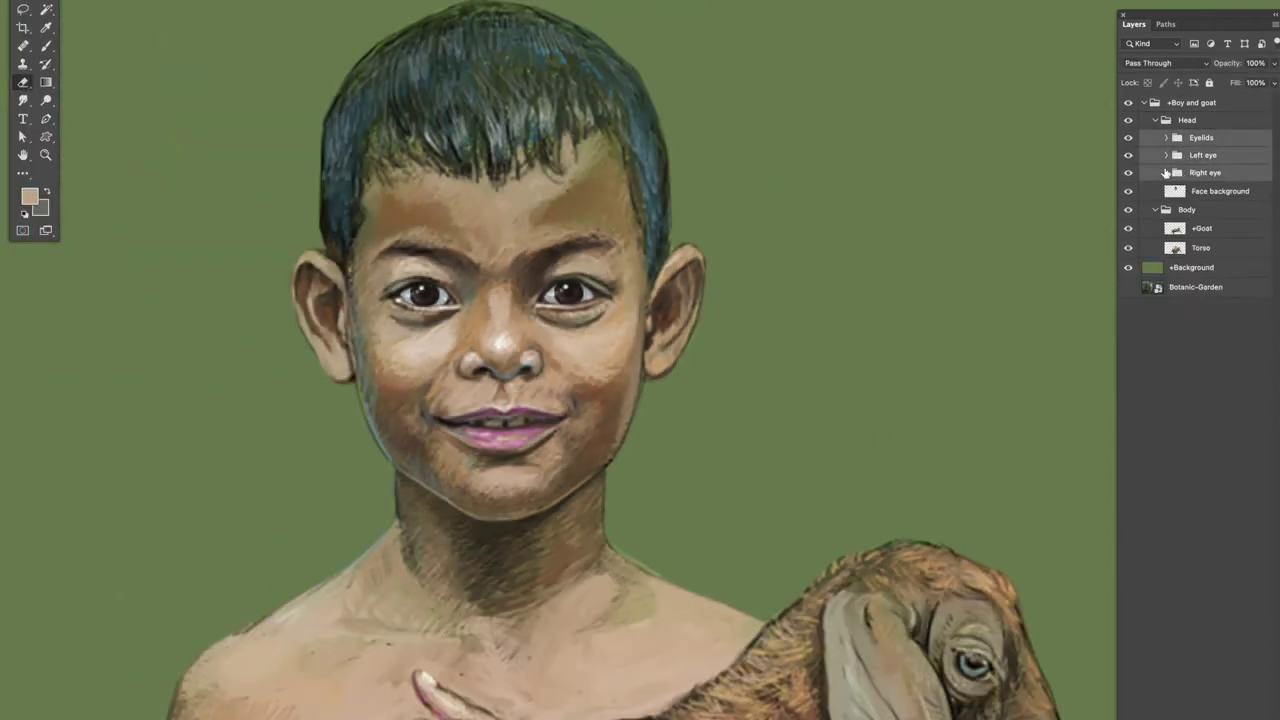
key("super+g")
double_click(1201, 137)
type("Eyes")
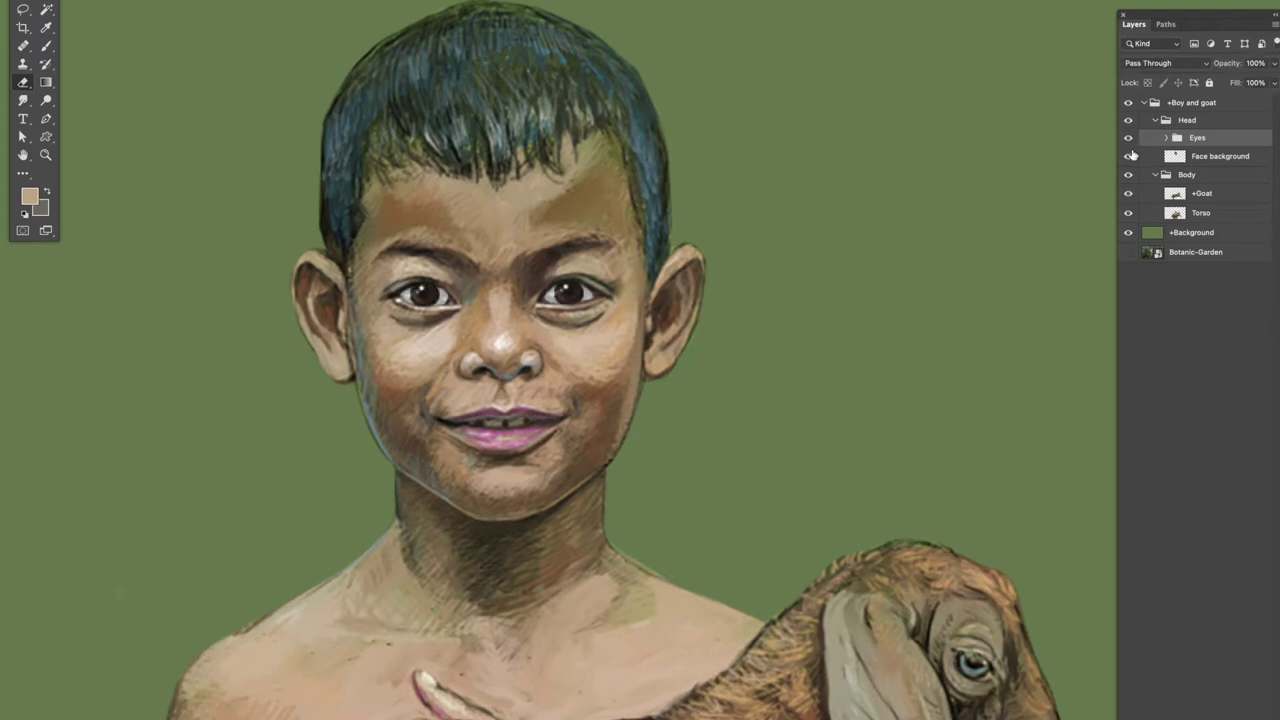
Expand the Eyes group and look through its Left eye and Right eye subgroups.
left_click(1166, 137)
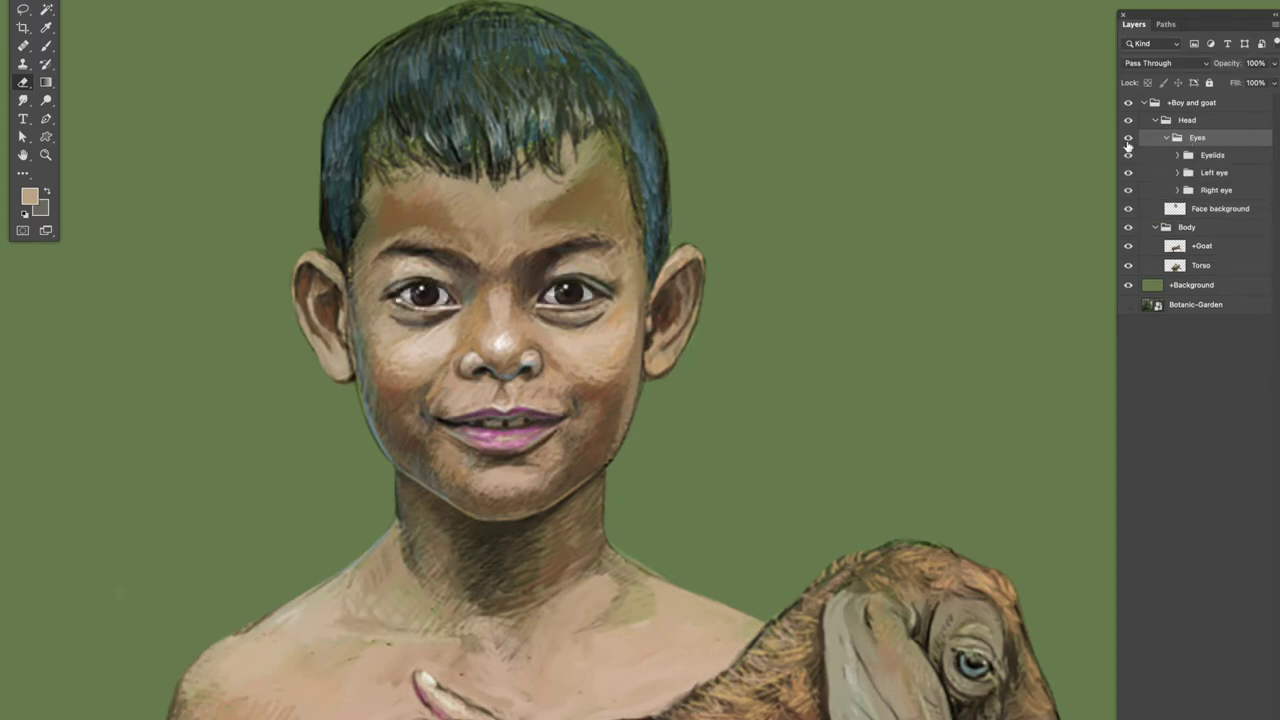
left_click(1177, 172)
double_click(1197, 230)
left_click(1090, 525)
left_click_drag(1188, 501, 1188, 530)
left_click(1103, 525)
key("Return")
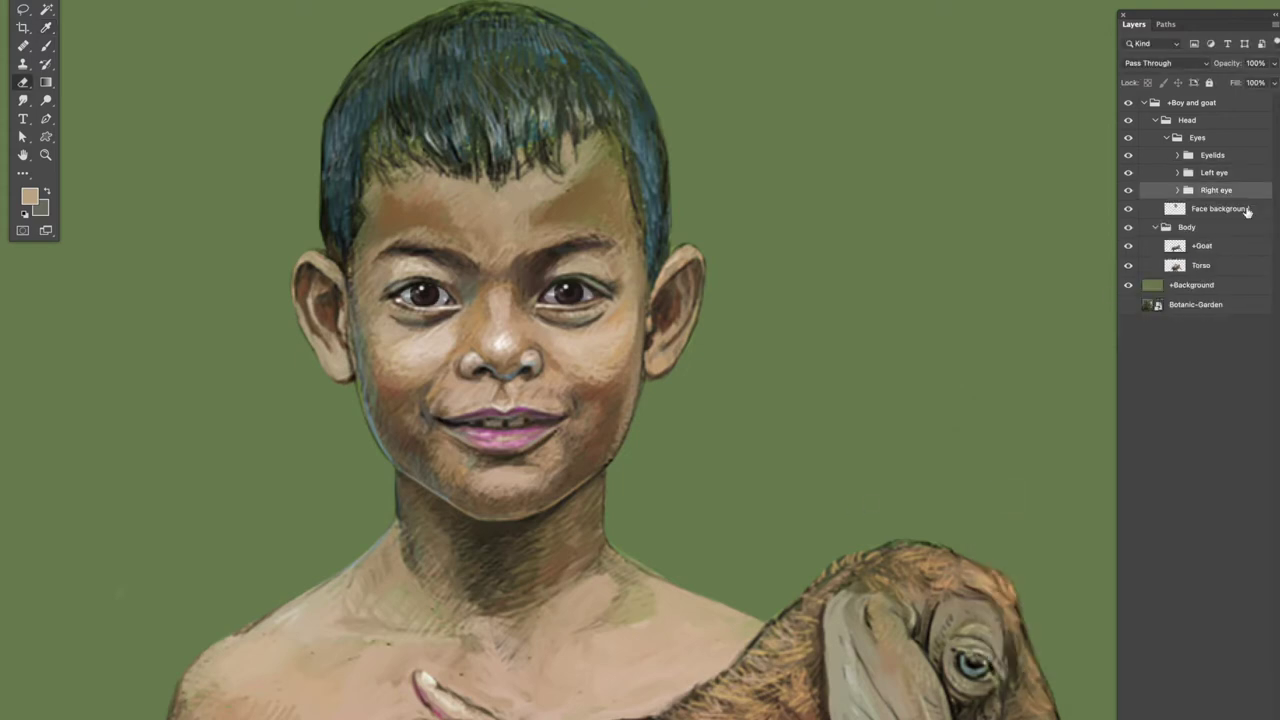
Make freehand selections around both eyebrows on the Face background layer.
left_click(1177, 155)
left_click(1128, 173)
left_click(1169, 249)
key("super+plus")
key("super+plus")
key("l")
mouse_move(185, 174)
left_mouse_down()
mouse_move(365, 189)
mouse_move(164, 172)
left_mouse_up()
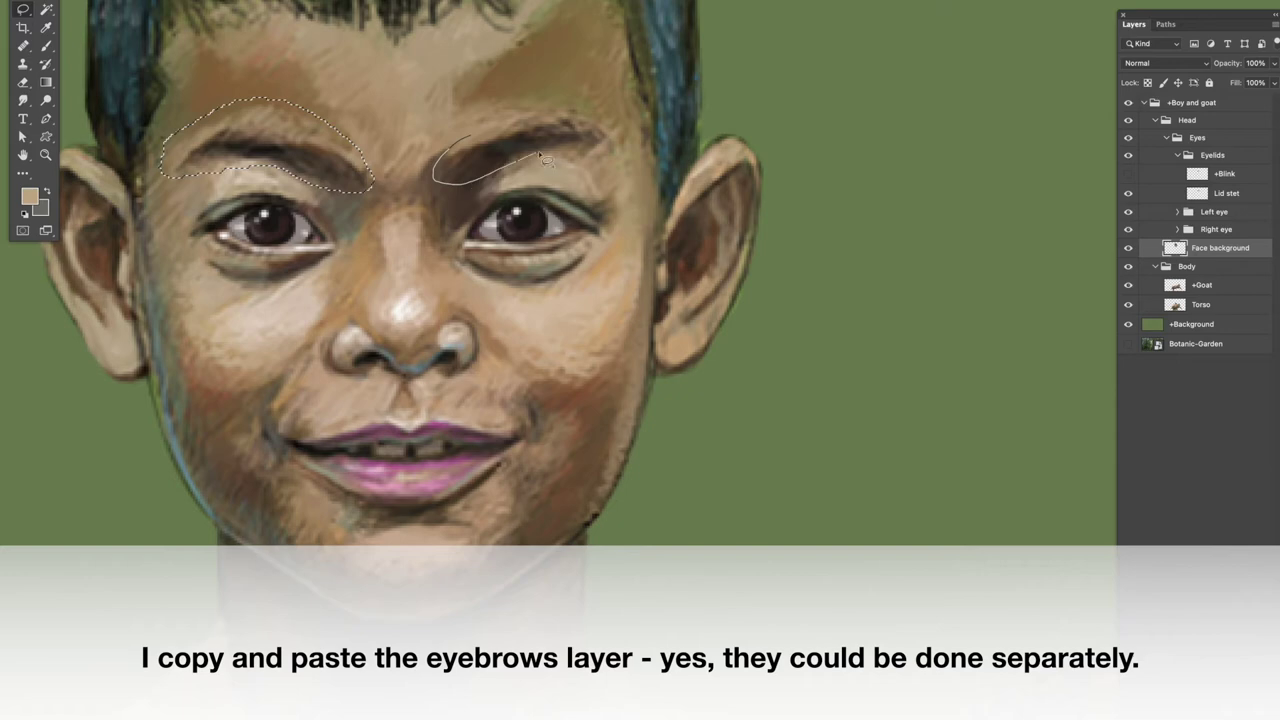
left_click_drag(440, 158, 470, 134)
Copy the selected eyebrows to a new layer named Eyebrows and move it above Eyelids in the Eyes group.
key("super+j")
double_click(1205, 248)
type("Eyebrows")
key("Return")
mouse_move(1180, 247)
left_mouse_down()
mouse_move(1191, 147)
mouse_move(1200, 153)
left_mouse_up()
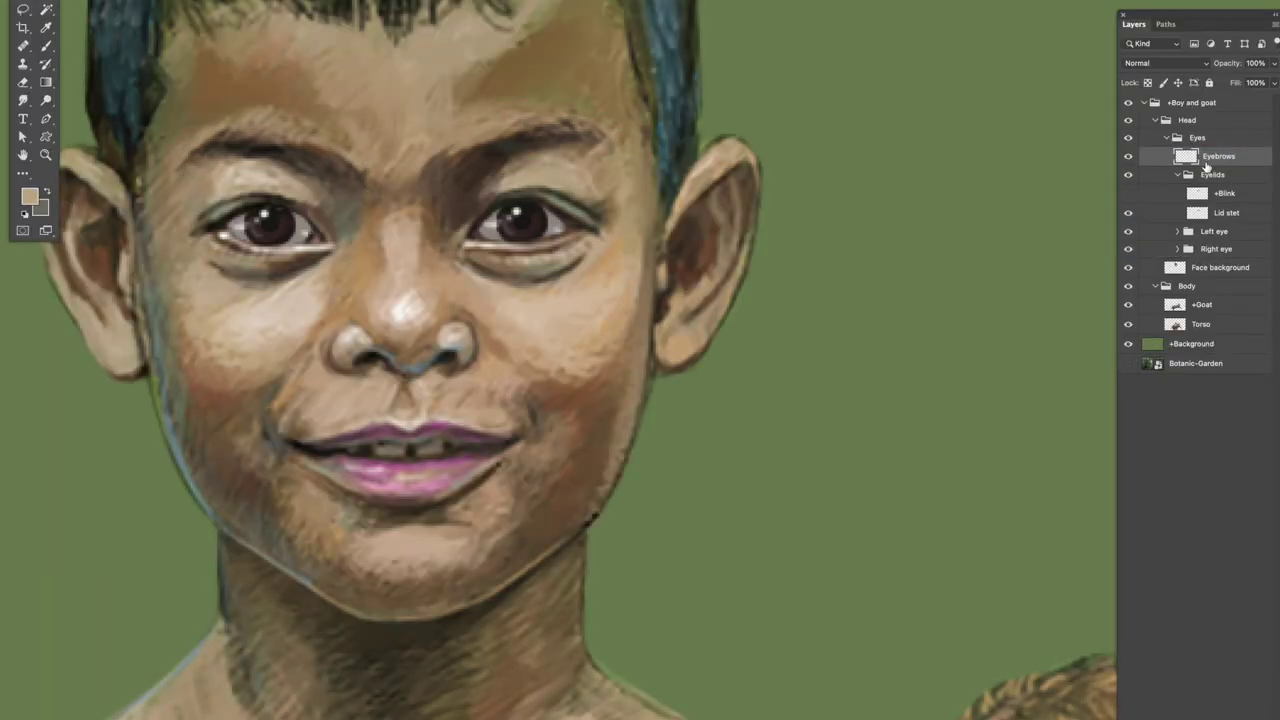
Collapse and hide the Eyes group, leaving the Face background layer active.
key("ctrl+0")
key("super+plus")
key("super+plus")
left_click(1166, 138)
left_click(1166, 138)
left_click(1166, 138)
left_click(1133, 158)
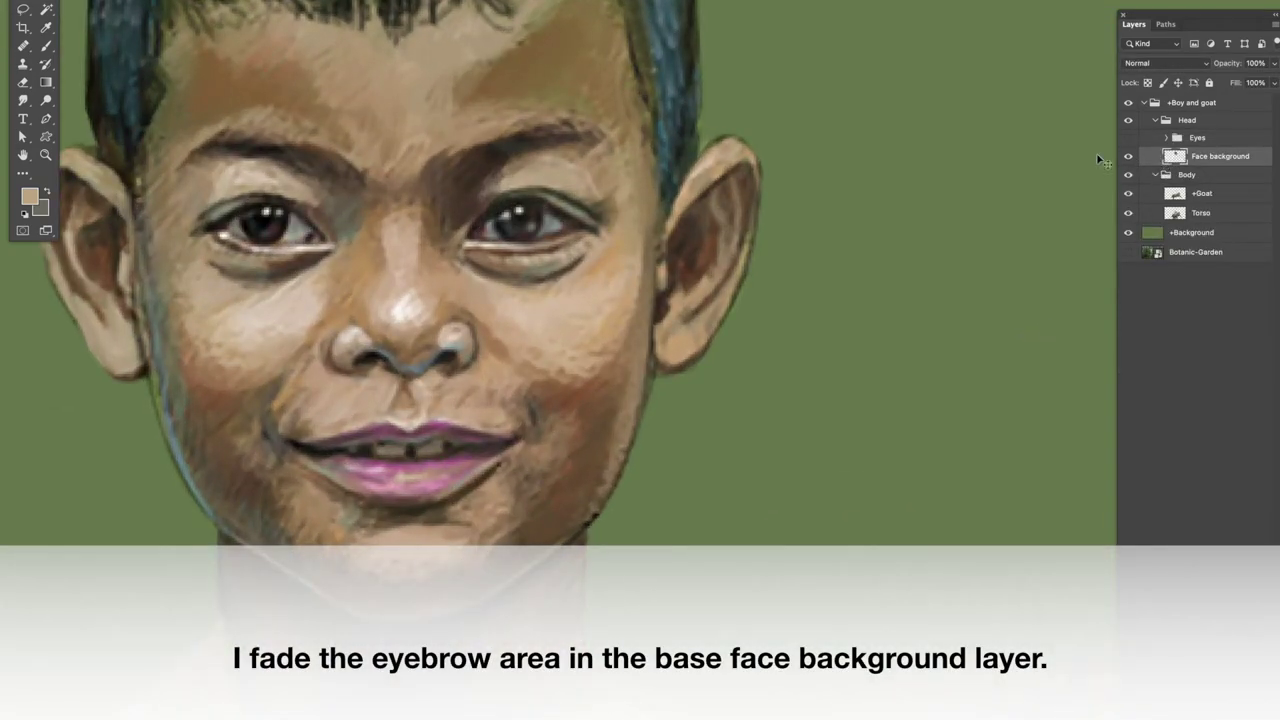
Fade both eyebrows on the Face background layer by brushing over them with sampled skin tones.
mouse_move(190, 160)
left_mouse_down()
mouse_move(288, 140)
mouse_move(326, 172)
left_mouse_up()
left_click(318, 172, "alt")
left_click(271, 152, "alt")
left_click(540, 130, "alt")
mouse_move(486, 146)
left_mouse_down()
mouse_move(600, 140)
mouse_move(580, 130)
left_mouse_up()
left_click(520, 162, "alt")
left_click_drag(480, 174, 524, 150)
left_click_drag(506, 148, 586, 134)
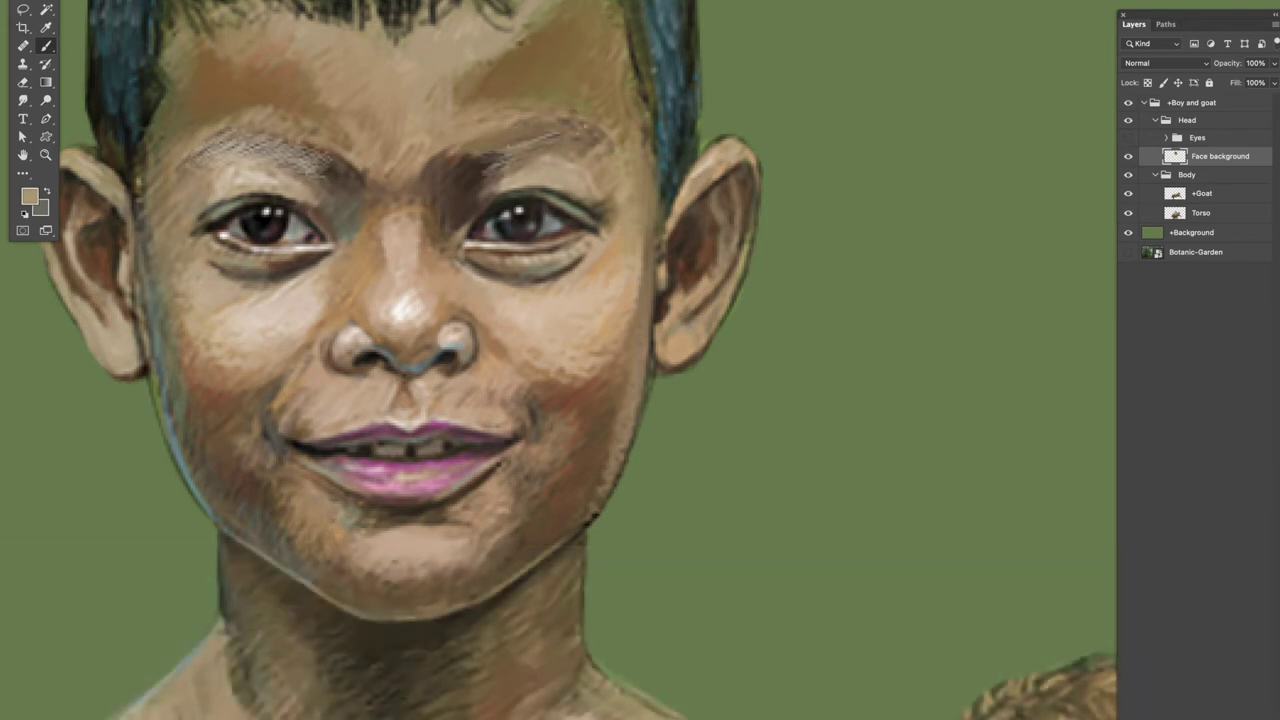
Show and expand the Eyes group again, and rename the Eyebrows layer as +Eyebrows.
left_click(1129, 138)
left_click(1166, 138)
left_click(1220, 156)
left_click_drag(550, 130, 550, 131)
key("b")
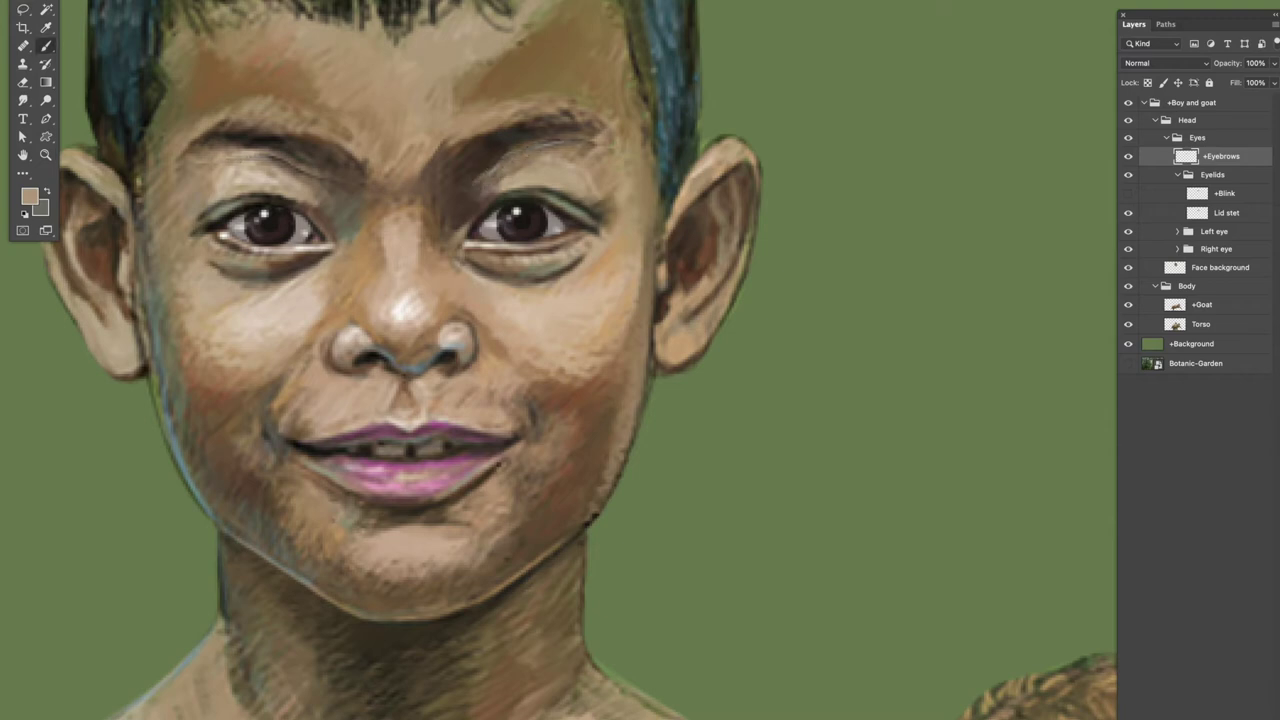
left_click(1128, 175)
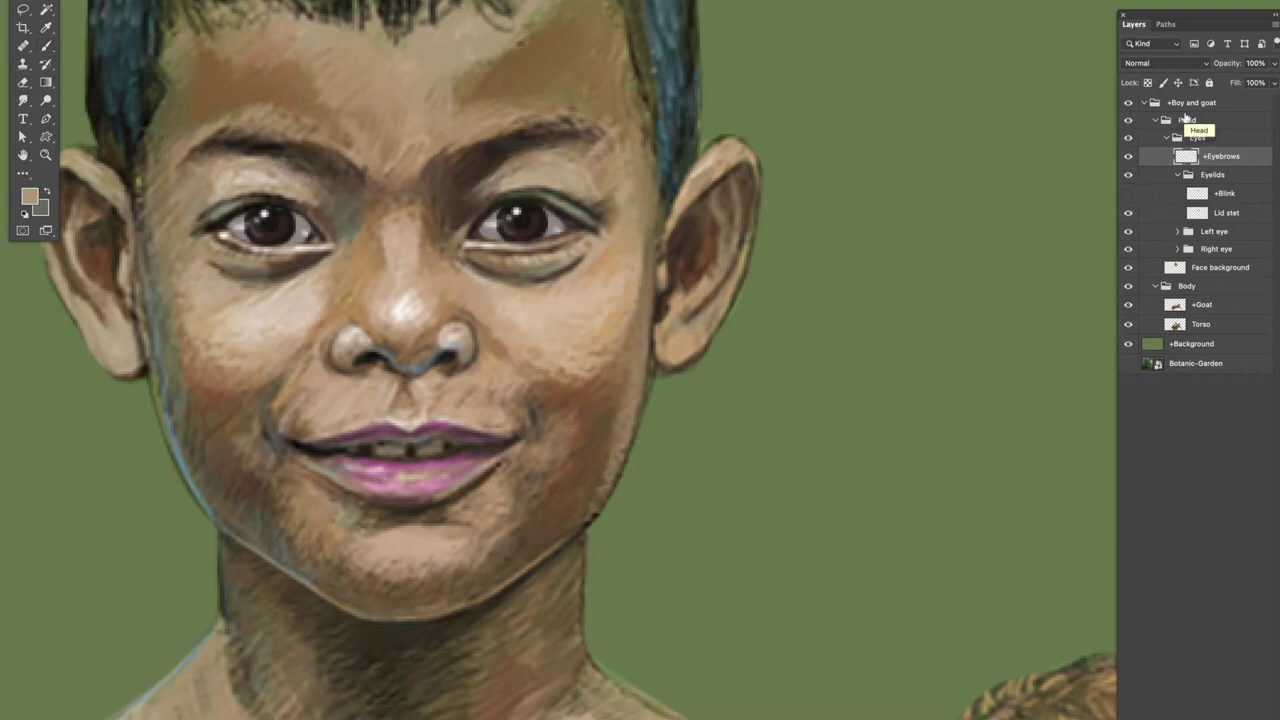
Select the whole mouth and jaw freehand on the Face background layer and paste a copy as a new layer.
key("ctrl+minus")
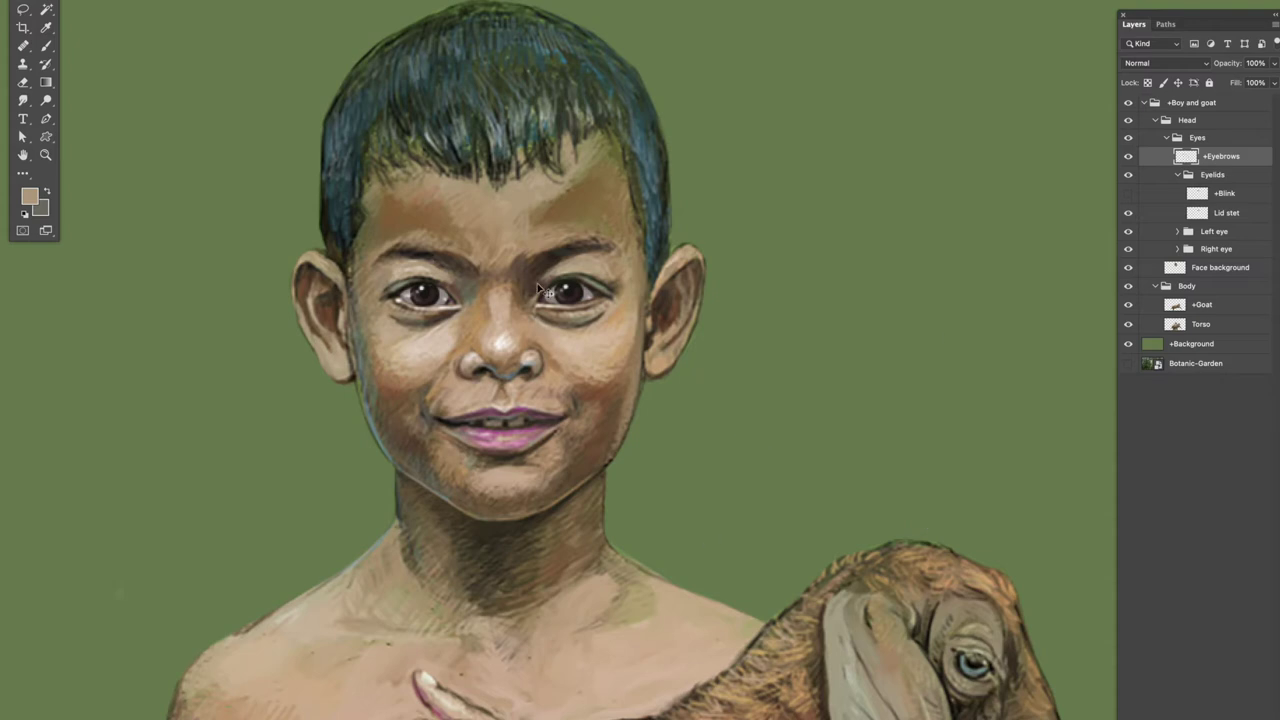
left_click(1220, 267)
key("l")
mouse_move(343, 384)
left_mouse_down()
mouse_move(492, 381)
mouse_move(337, 447)
mouse_move(345, 381)
left_mouse_up()
key("ctrl+c")
key("ctrl+v")
Put the copied mouth layer in a group named Mouth and rename the layer as Neutral.
key("ctrl+g")
key("u")
double_click(1214, 285)
type("Neutral")
double_click(1202, 267)
type("Mouth")
key("Return")
left_click(1215, 285)
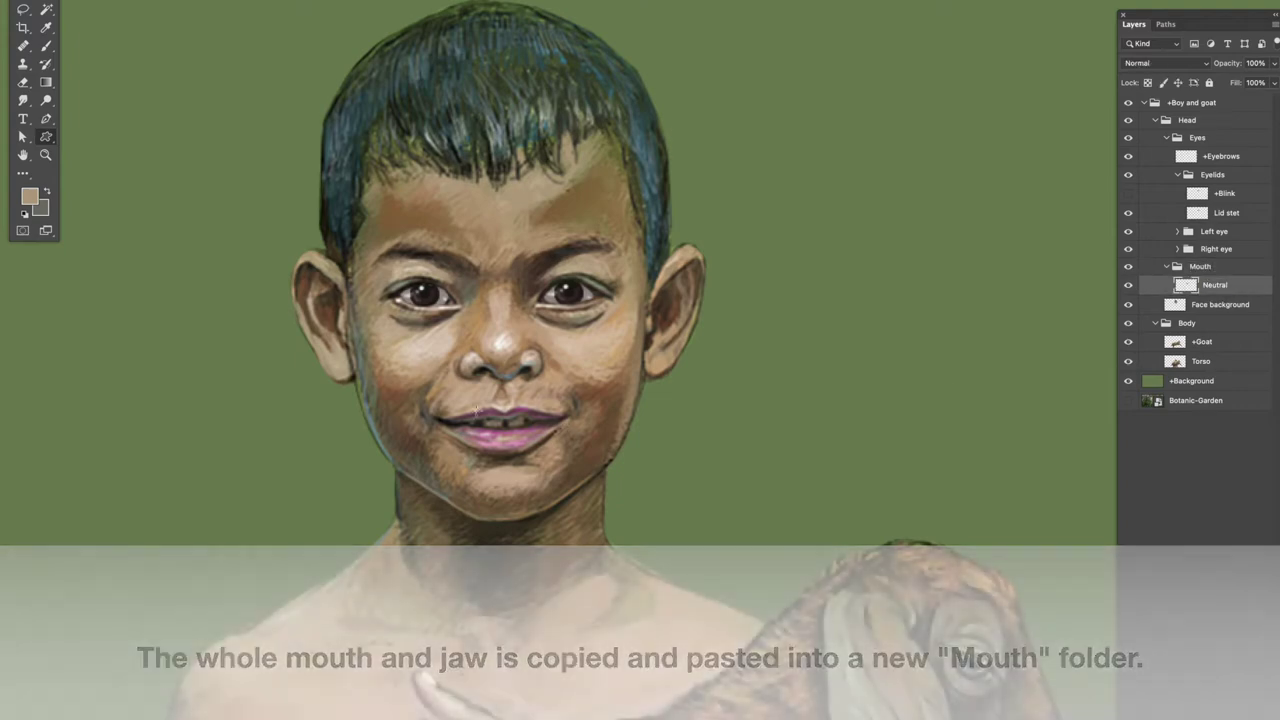
Select the lower lip freehand on the Neutral mouth layer and move it up to cover the teeth.
mouse_move(463, 393)
left_mouse_down()
mouse_move(583, 408)
mouse_move(628, 397)
mouse_move(578, 442)
left_mouse_up()
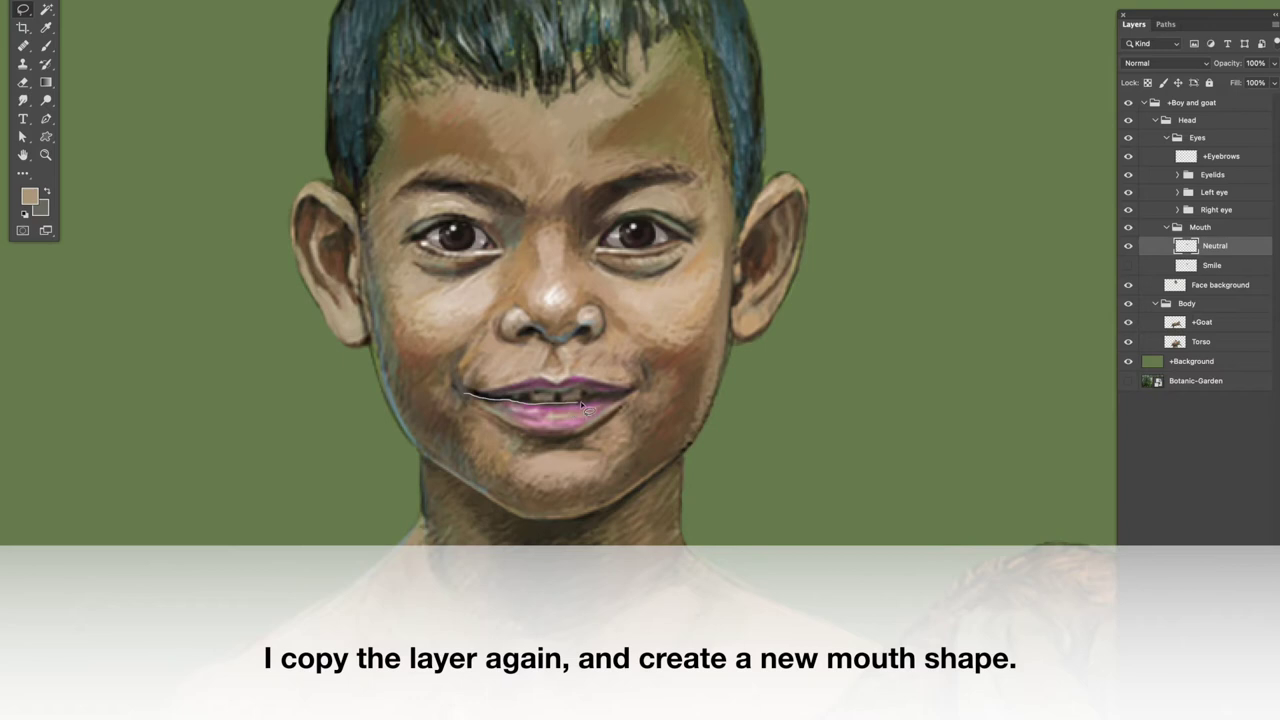
left_click_drag(492, 426, 466, 396)
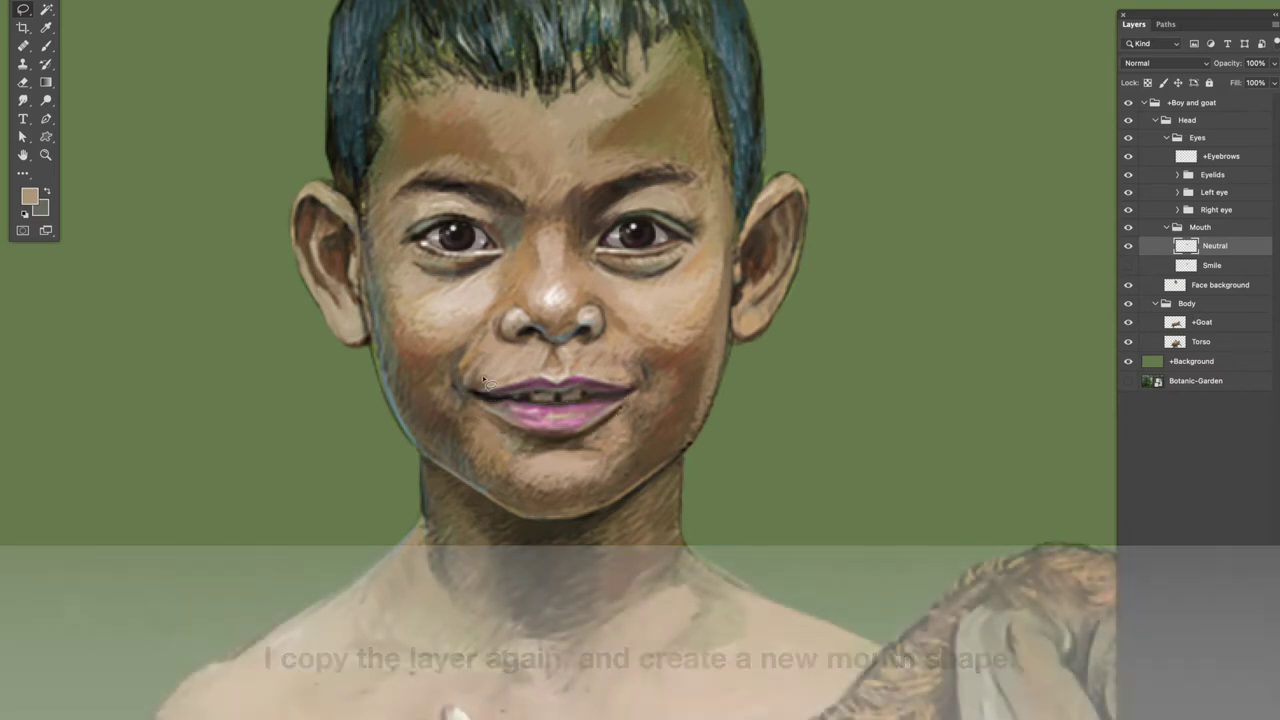
left_click_drag(567, 418, 568, 413)
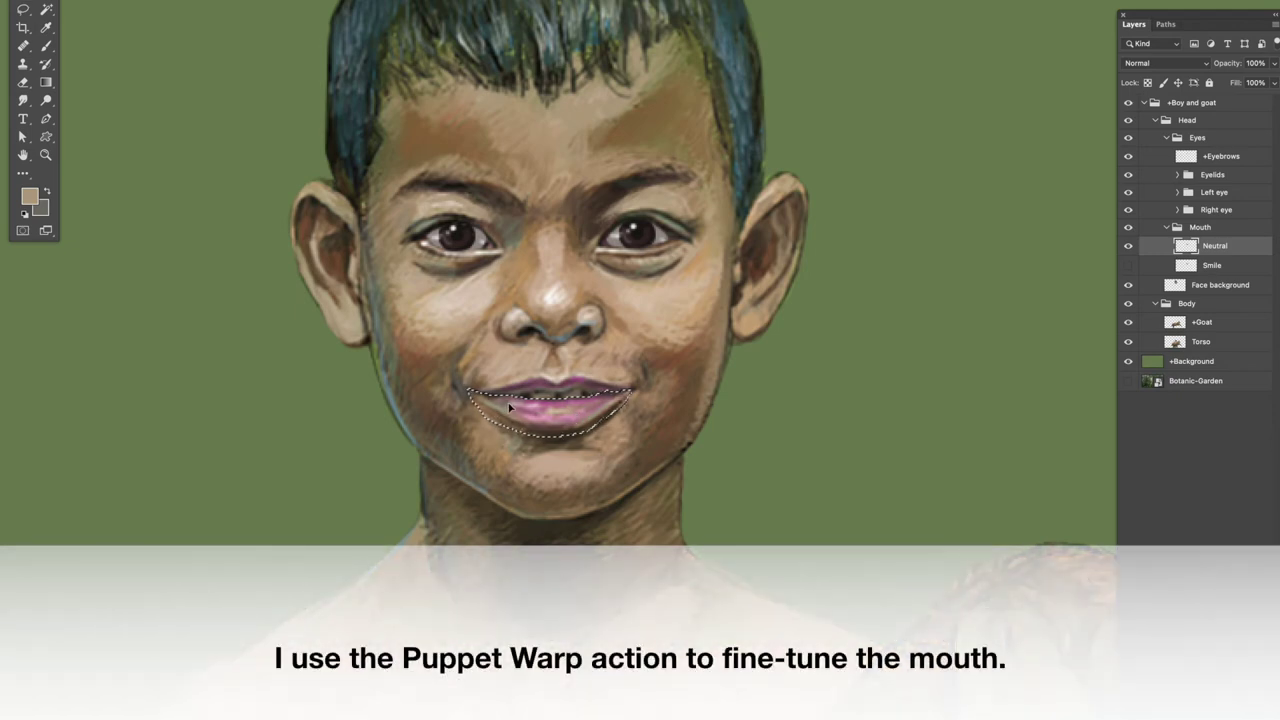
Fine-tune the selected lower lip with Puppet Warp pins, apply the warp and clear the selection.
left_click_drag(481, 408, 618, 405)
left_click(617, 403)
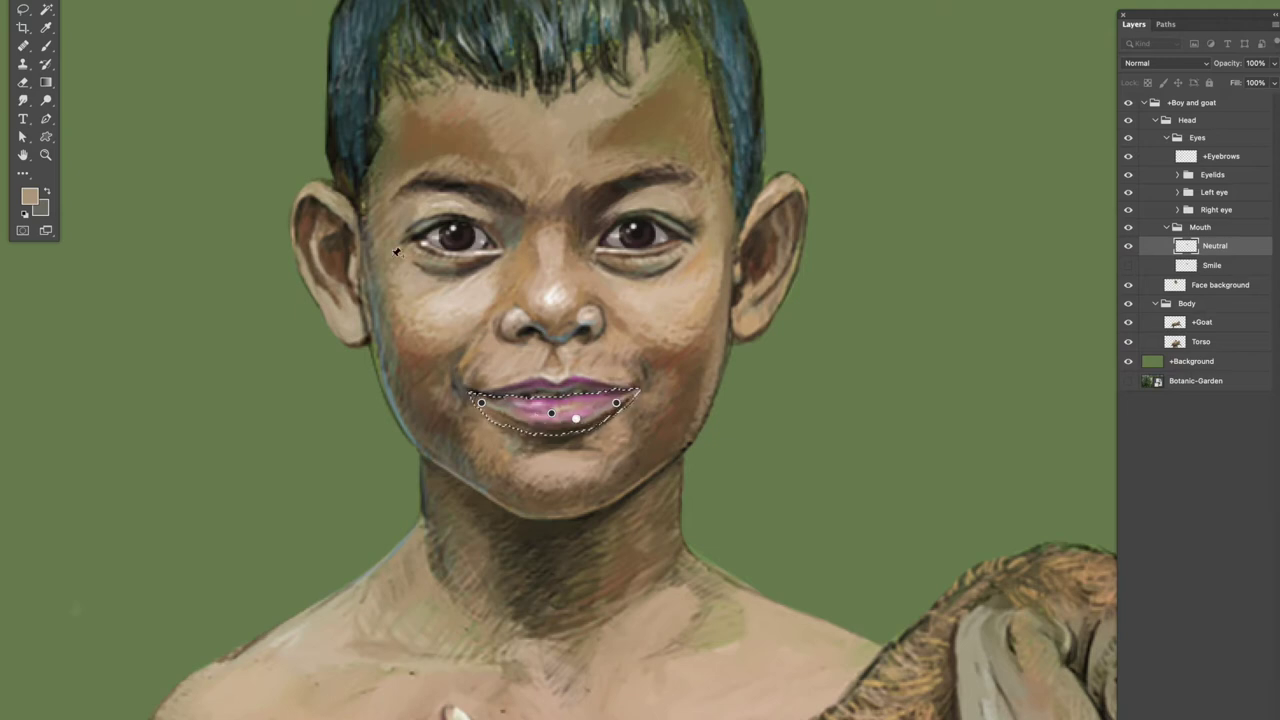
left_click(722, 205)
key("ctrl+d")
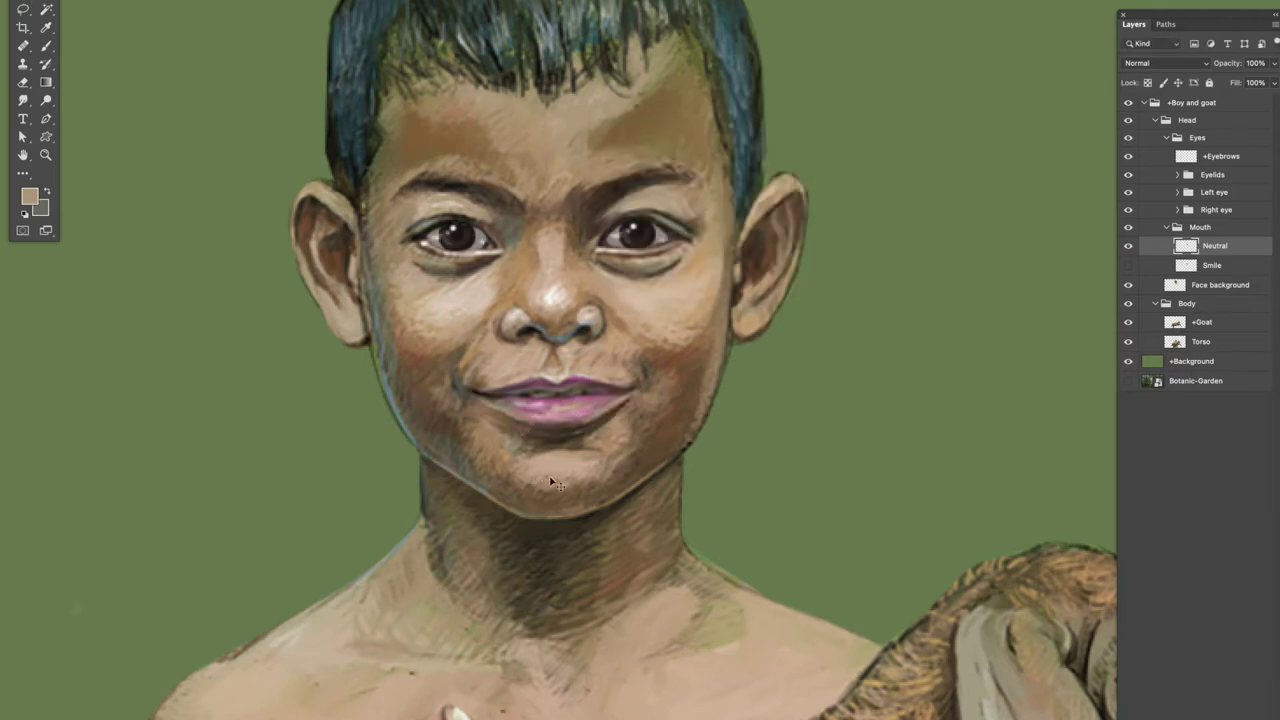
Redraw the closed lips on the Neutral layer with the Brush in sampled colours, toggling the layer to compare.
left_click(46, 45)
left_click(549, 377, "alt")
left_click(546, 382, "alt")
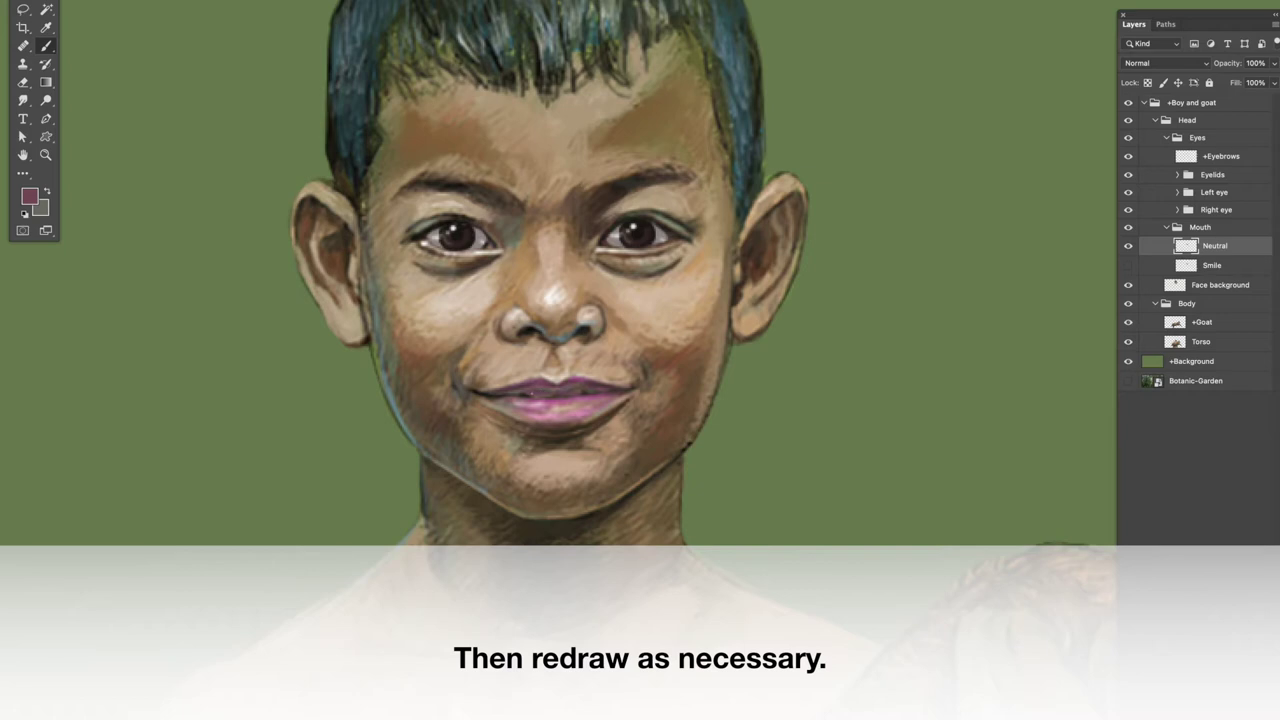
left_click(600, 422, "alt")
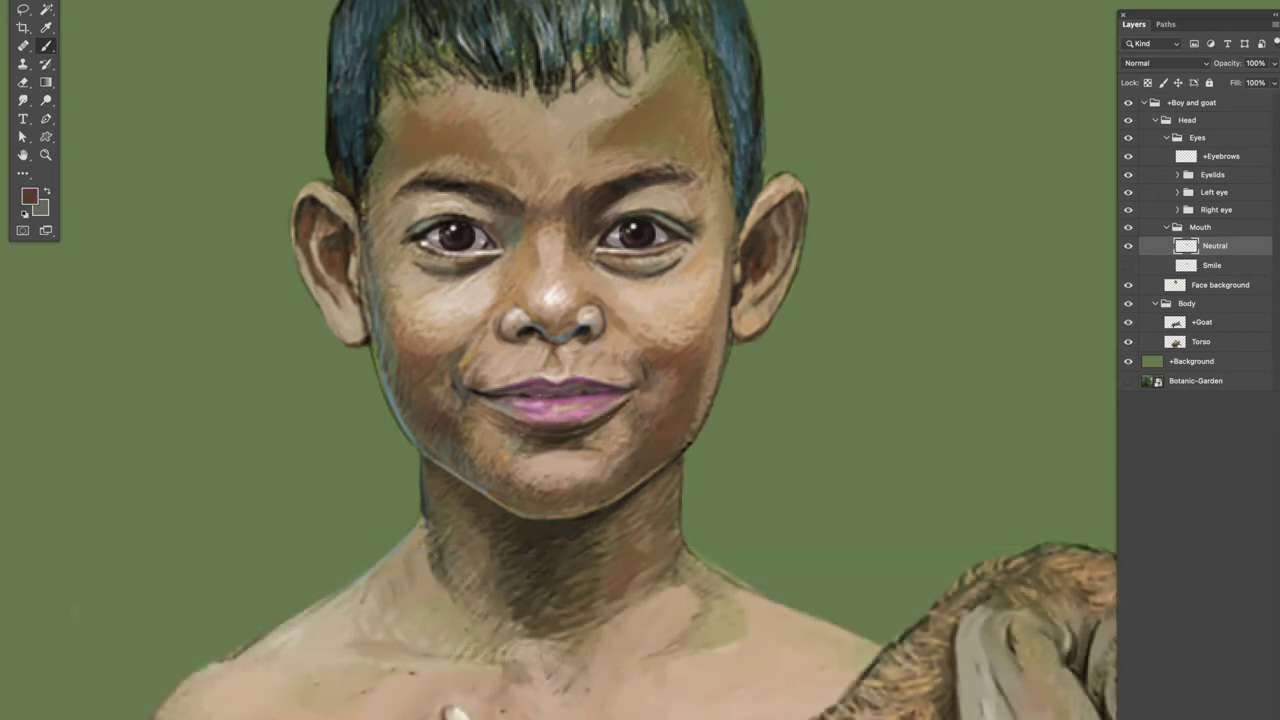
left_click(487, 391, "alt")
left_click(1129, 247)
left_click(1129, 247)
left_click(1128, 247)
left_click(1127, 248)
Retouch the area below the lower lip in sampled tones, and compare the Neutral layer with the shown Smile layer.
left_click(608, 428, "alt")
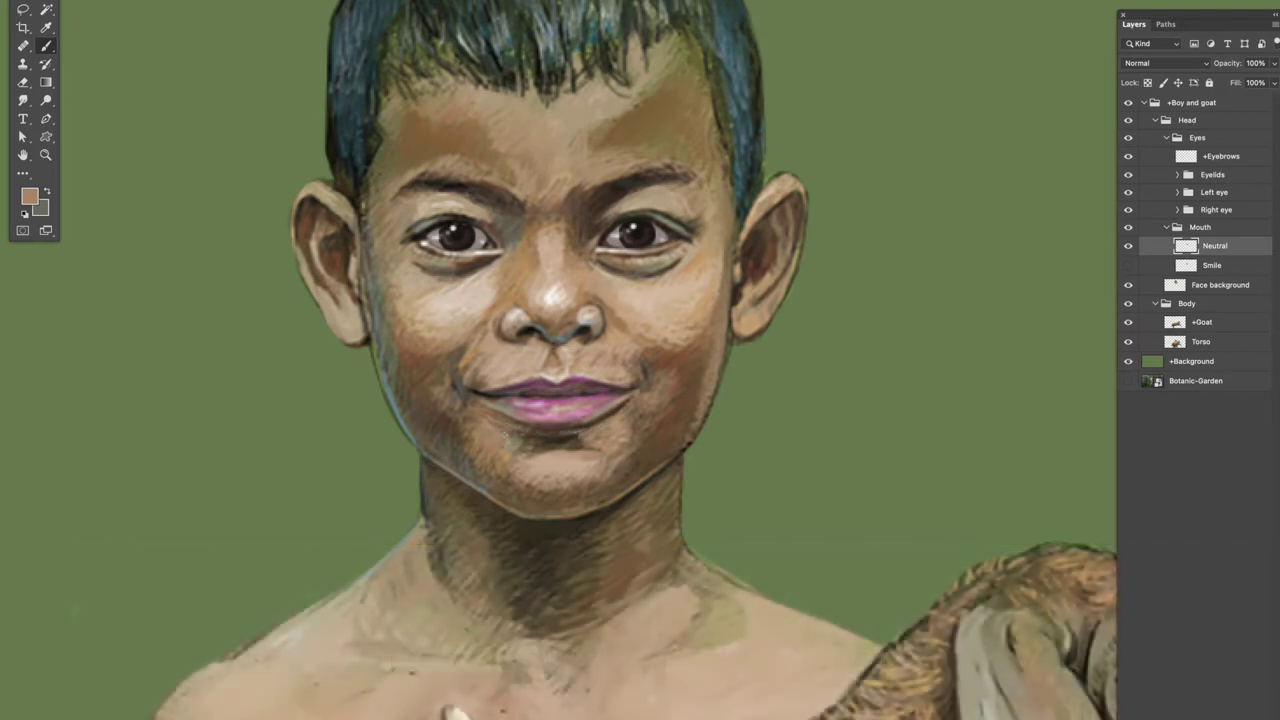
left_click(566, 436, "alt")
left_click(566, 432, "alt")
key("v")
left_click(1128, 247)
left_click(1129, 250)
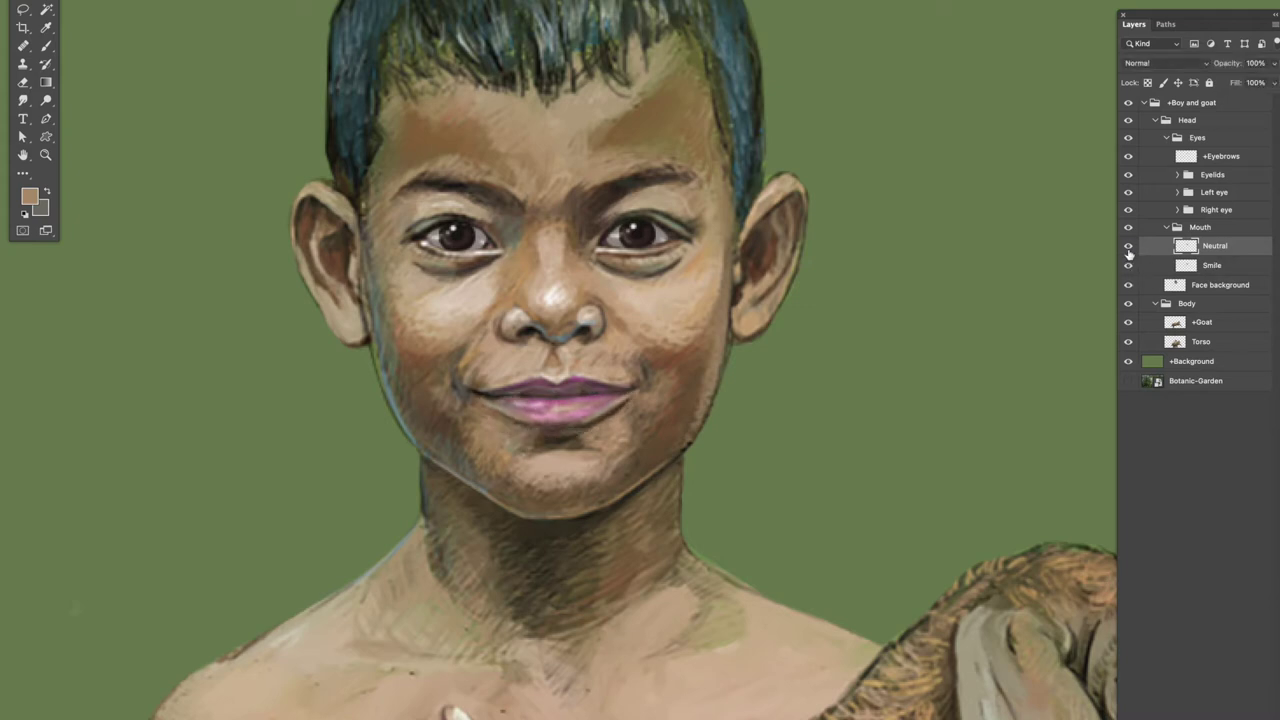
left_click(1128, 250)
left_click(1129, 250)
Place Puppet Warp pins across the cheeks and along the jawline of the Neutral layer.
left_click(396, 355)
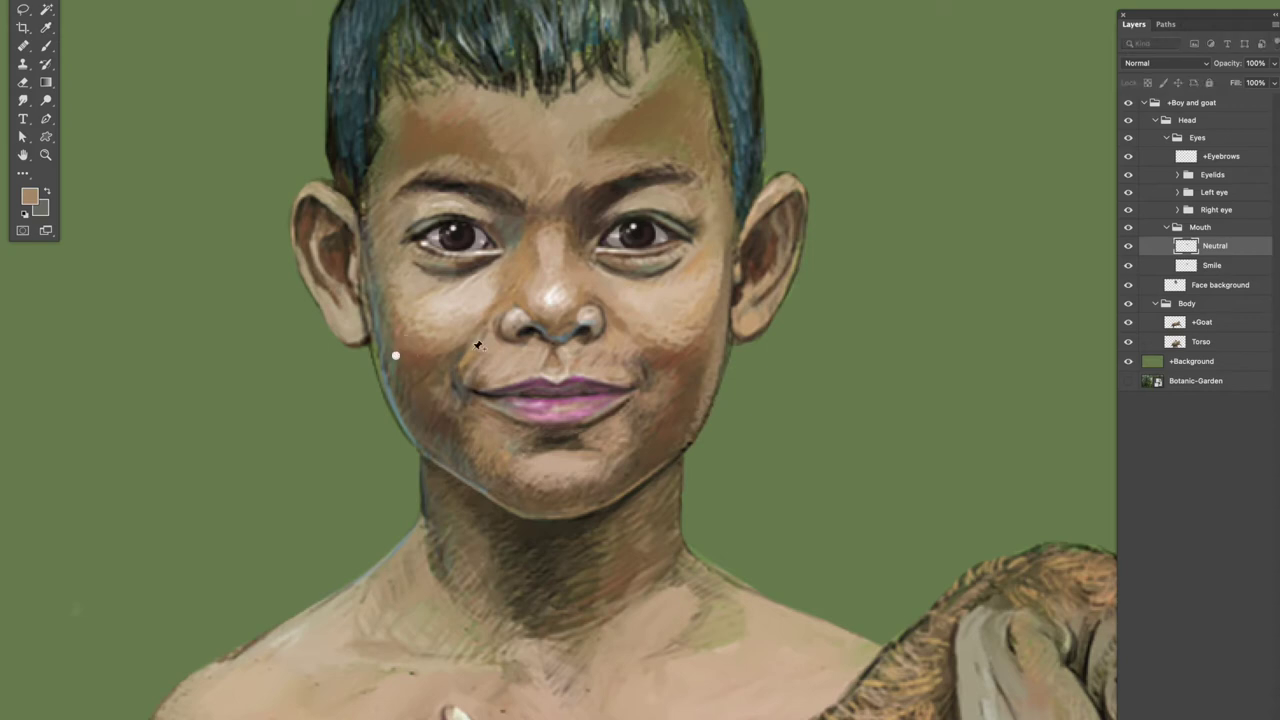
left_click(474, 350)
left_click(642, 345)
left_click(711, 349)
left_click(462, 455)
left_click(549, 493)
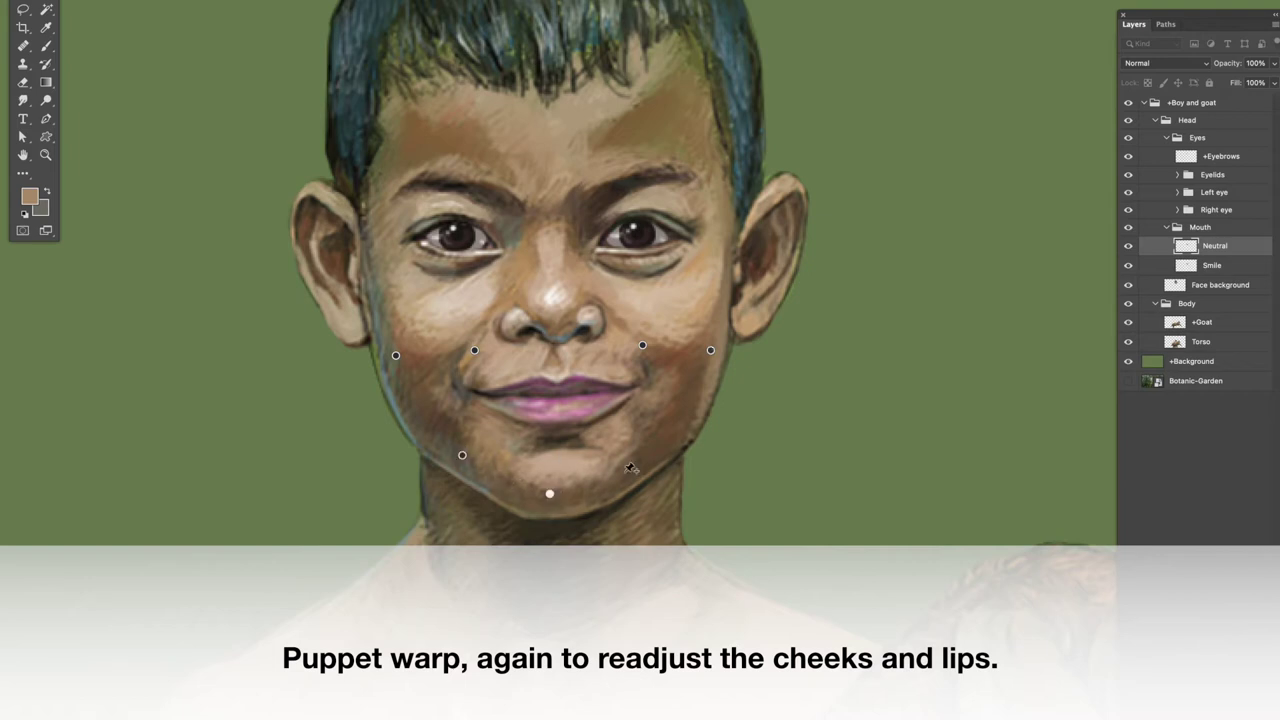
left_click(628, 478)
left_click(677, 437)
Pin both mouth corners, readjust the lips and cheeks with Puppet Warp, and apply the warp.
left_click(483, 394)
left_click(632, 392)
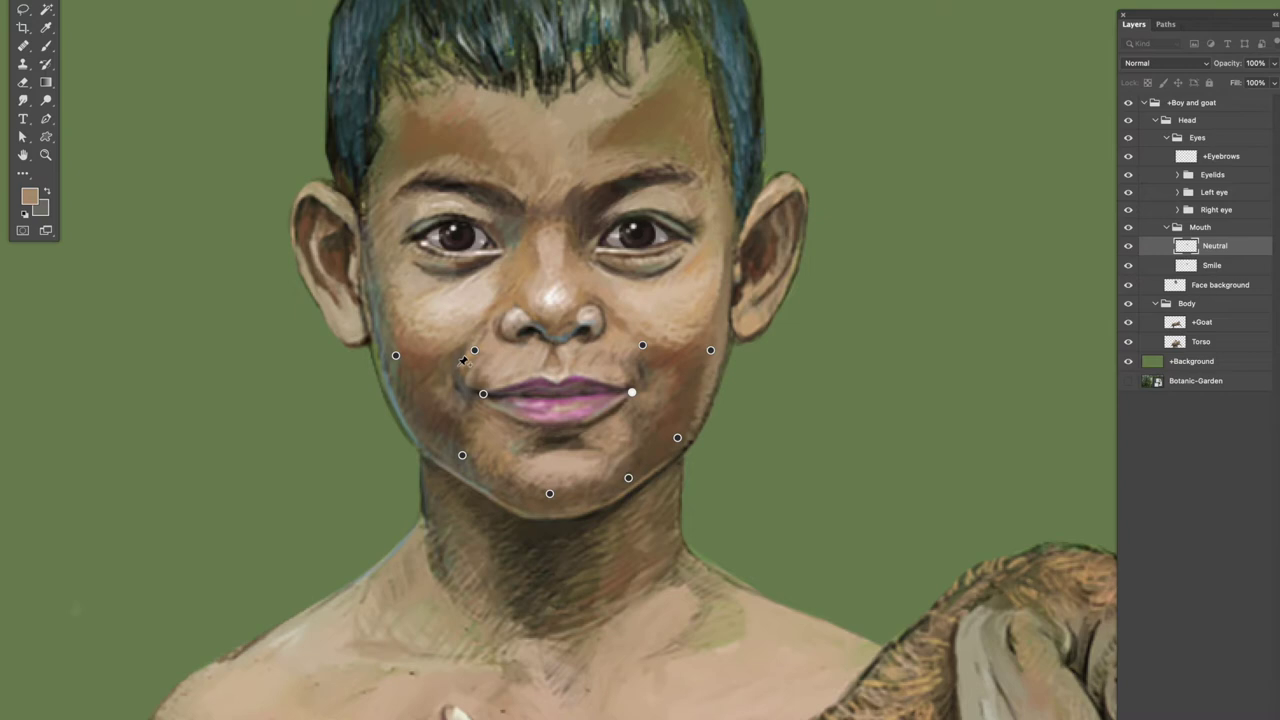
key("v")
key("Return")
Reshape both cheeks and the creases beside the mouth on the Neutral layer with the Brush in sampled skin tones.
key("b")
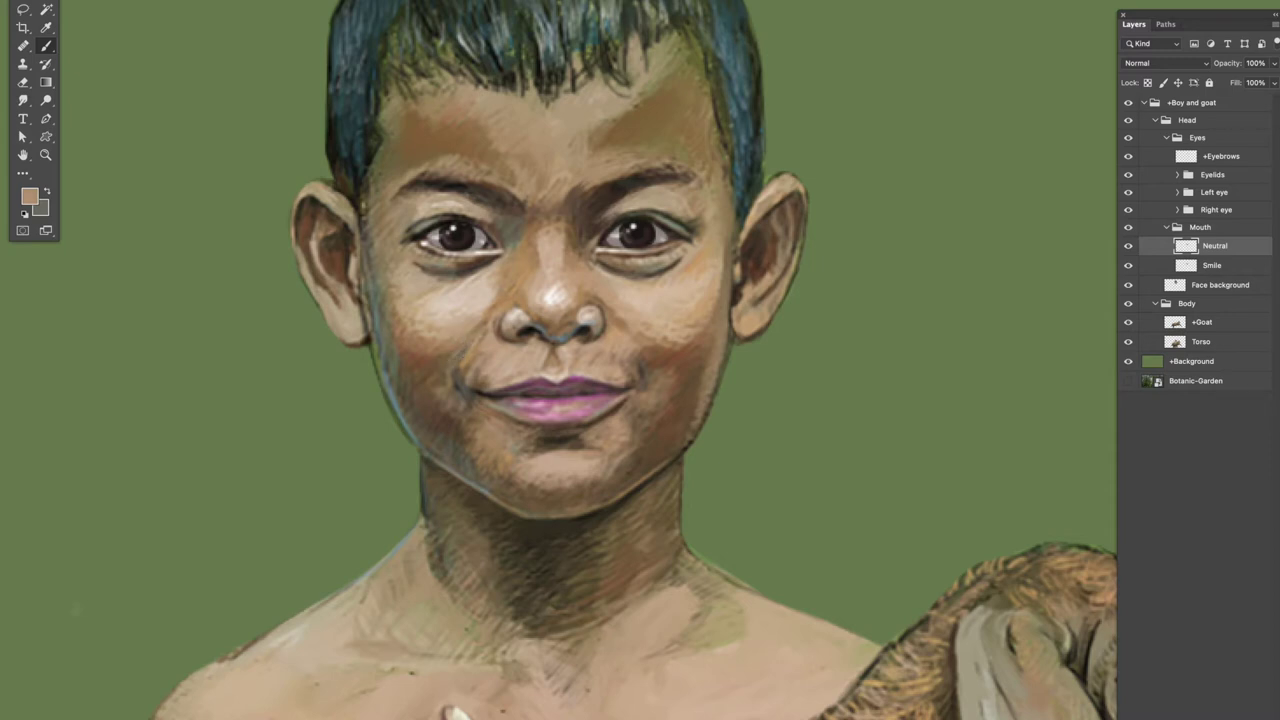
left_click(443, 350, "alt")
left_click(504, 356, "alt")
left_click(443, 370, "alt")
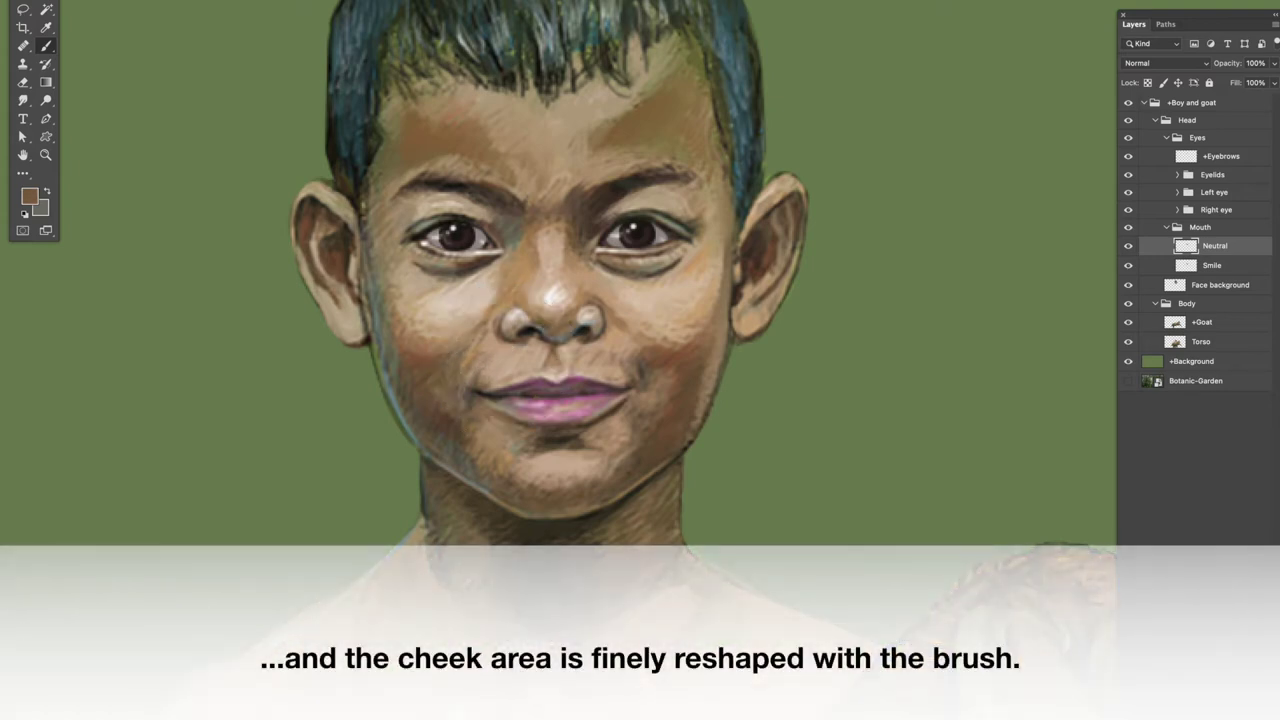
left_click(461, 331, "alt")
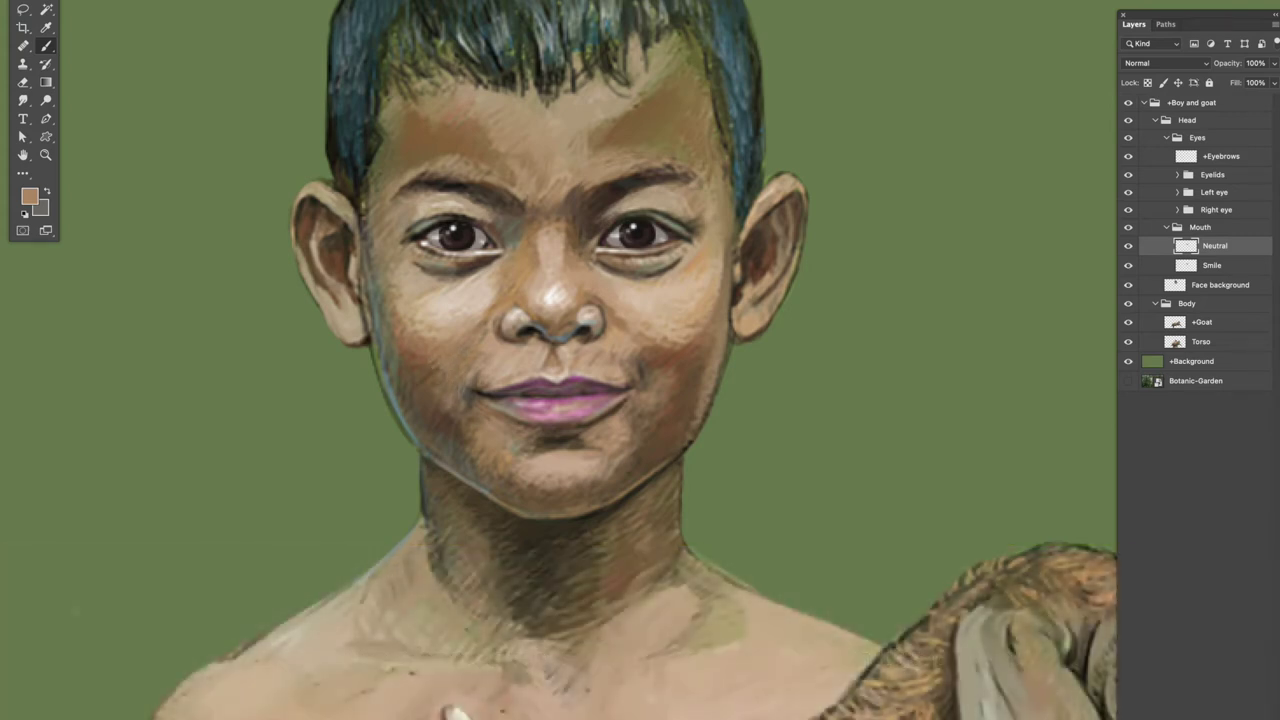
left_click_drag(653, 362, 651, 377)
left_click(643, 371, "alt")
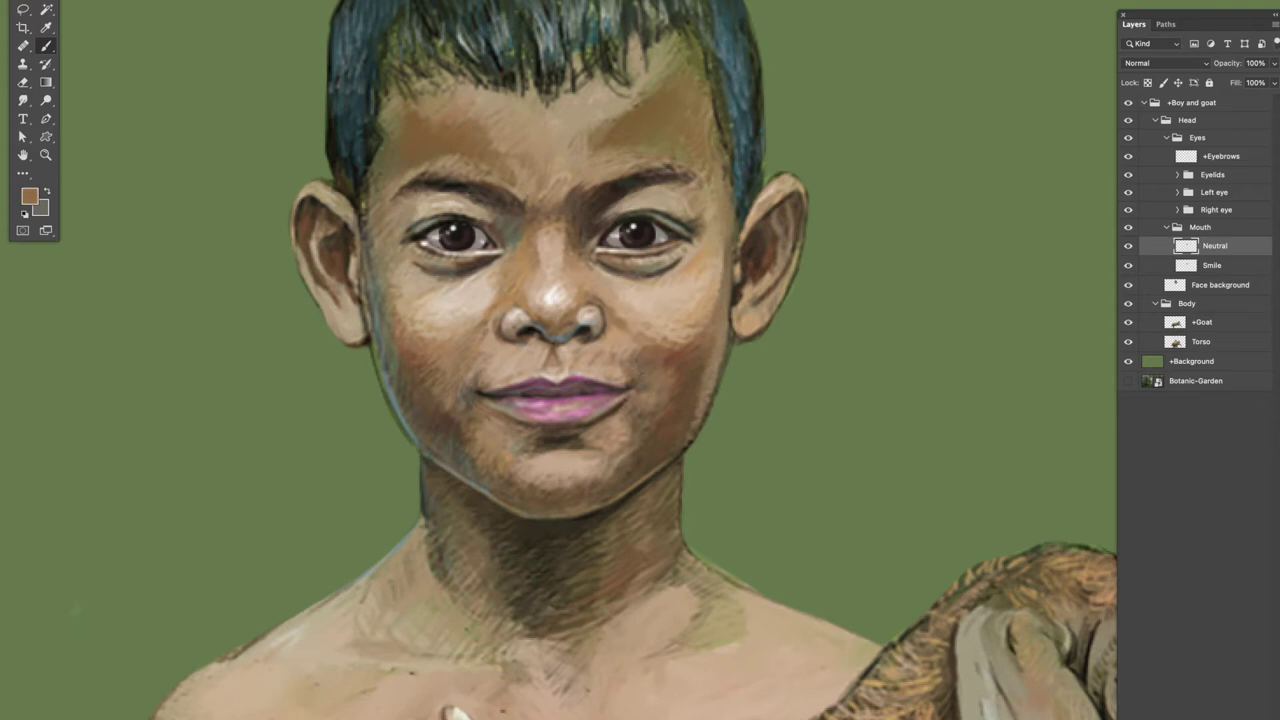
left_click(657, 333, "alt")
left_click_drag(634, 342, 644, 372)
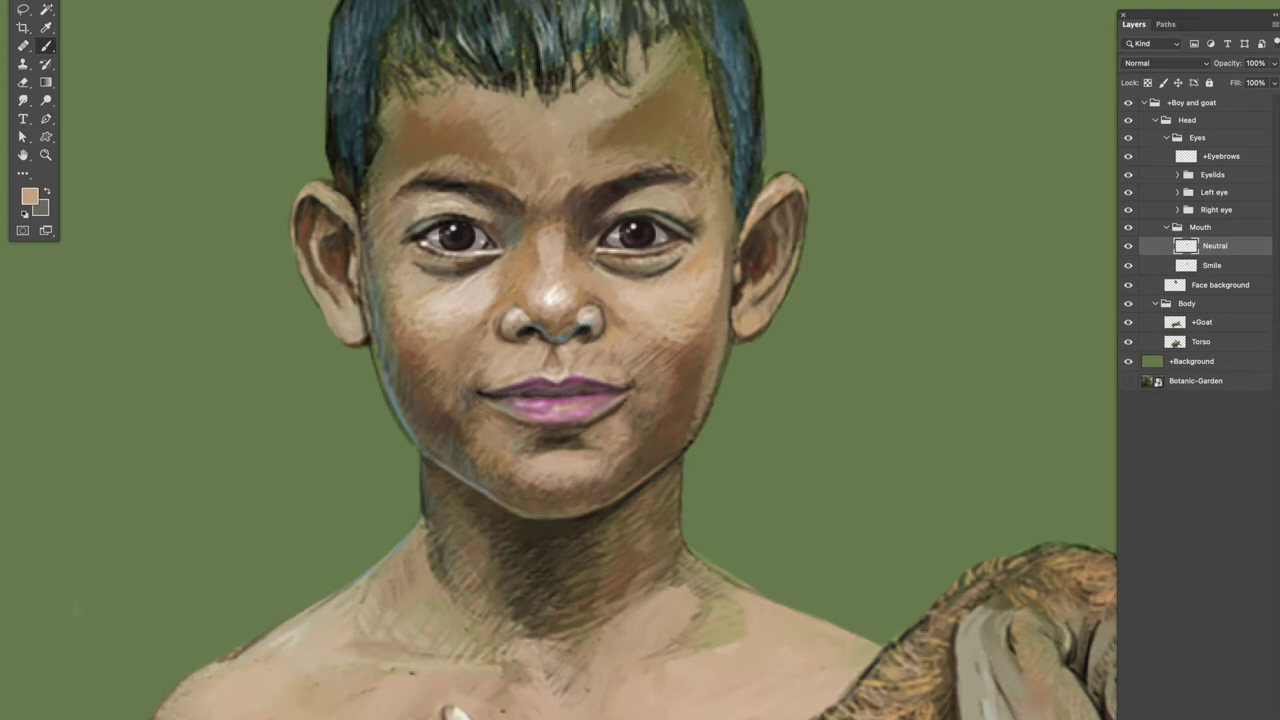
Toggle the Neutral layer's visibility repeatedly to compare the neutral mouth with the smile.
left_click(1130, 246)
left_click(1130, 246)
left_click(1130, 246)
left_click(1130, 246)
left_click(1130, 246)
left_click(1131, 248)
left_click(1131, 248)
left_click(1131, 248)
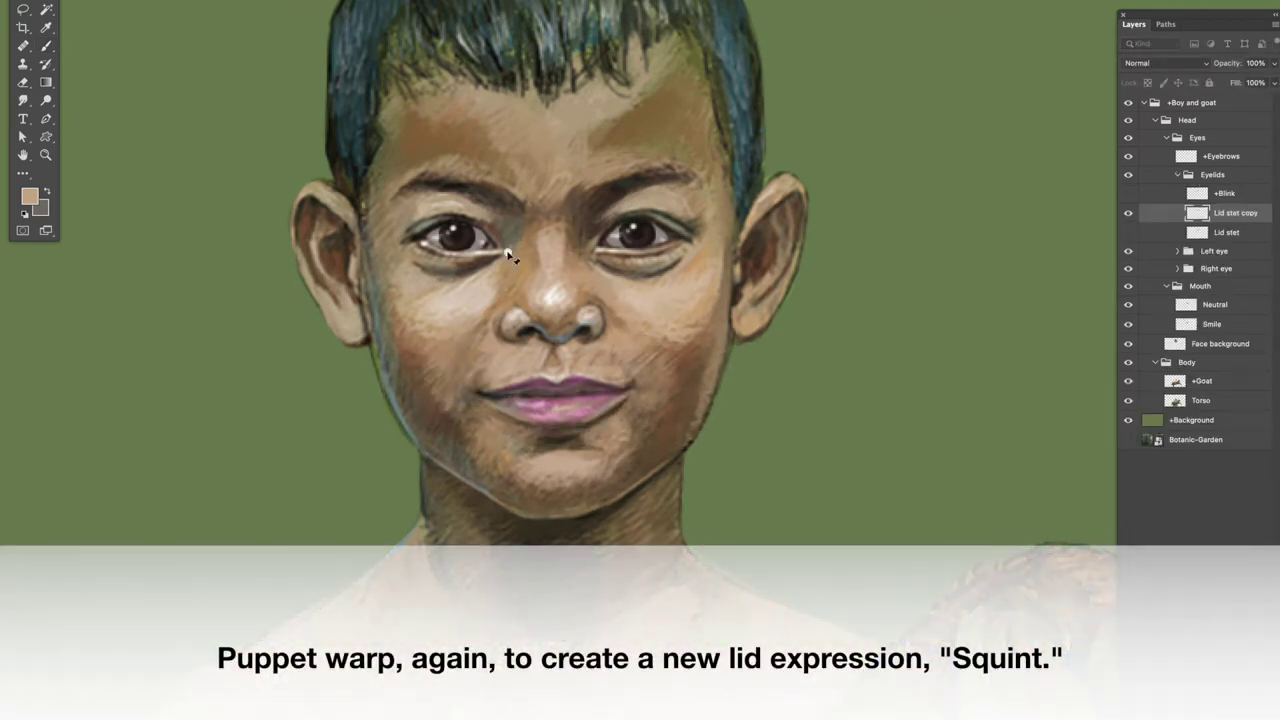
Place Puppet Warp pins at the eye corners and along both upper lids on the Lid stet copy layer.
left_click(590, 254)
left_click(698, 238)
left_click(408, 244)
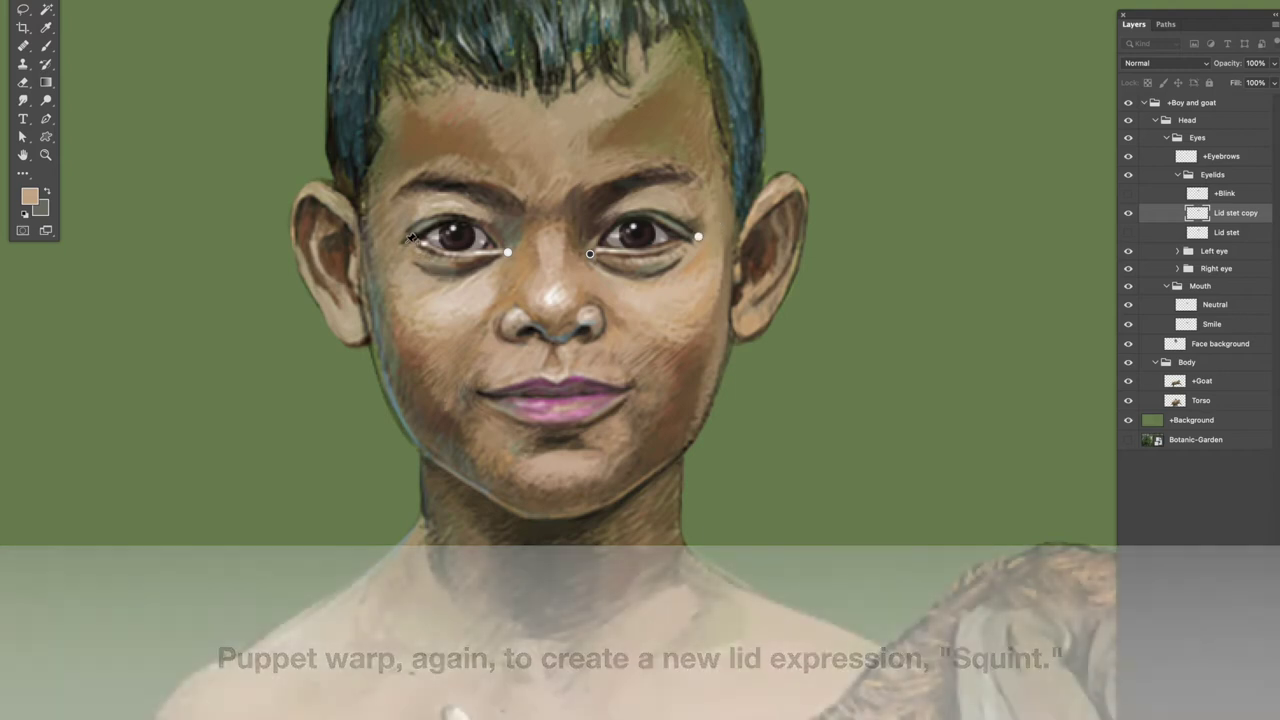
left_click(432, 220)
left_click(478, 222)
left_click(616, 220)
left_click(669, 218)
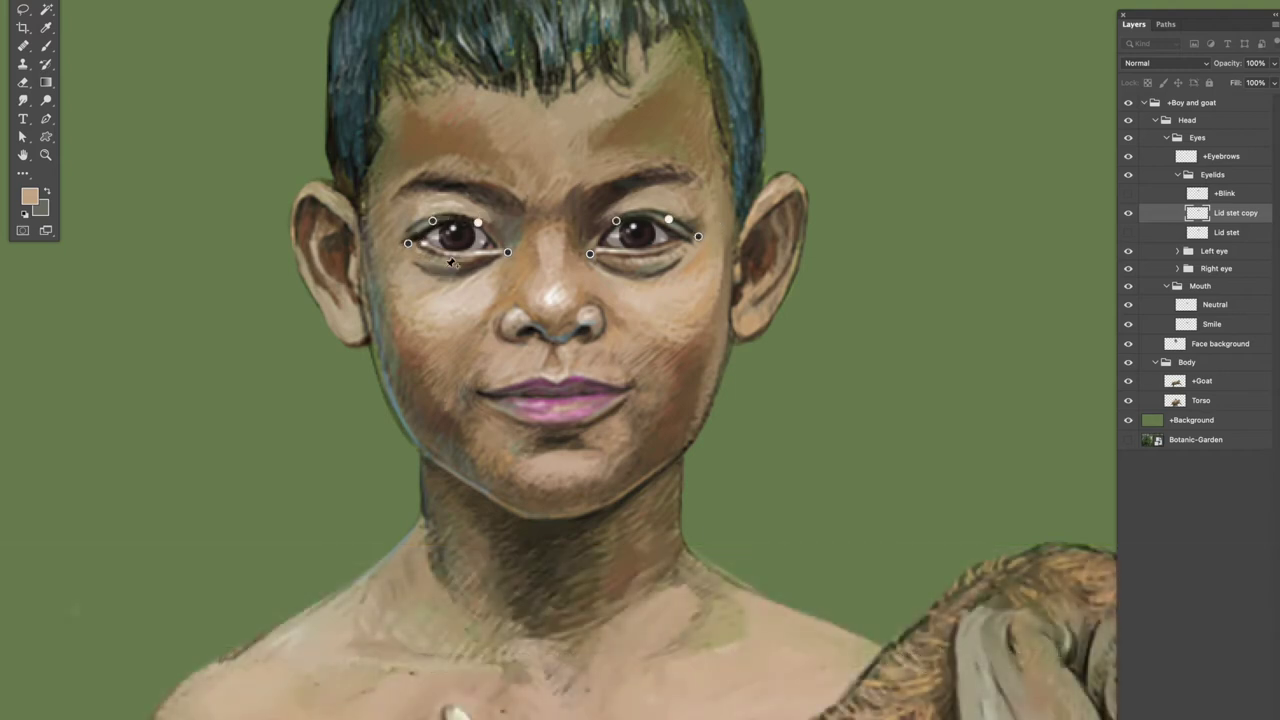
Pin both lower lids on Lid stet copy, raise them into a squint, and apply the Puppet Warp.
left_click(450, 259)
left_click(476, 259)
left_click(635, 257)
left_click(668, 250)
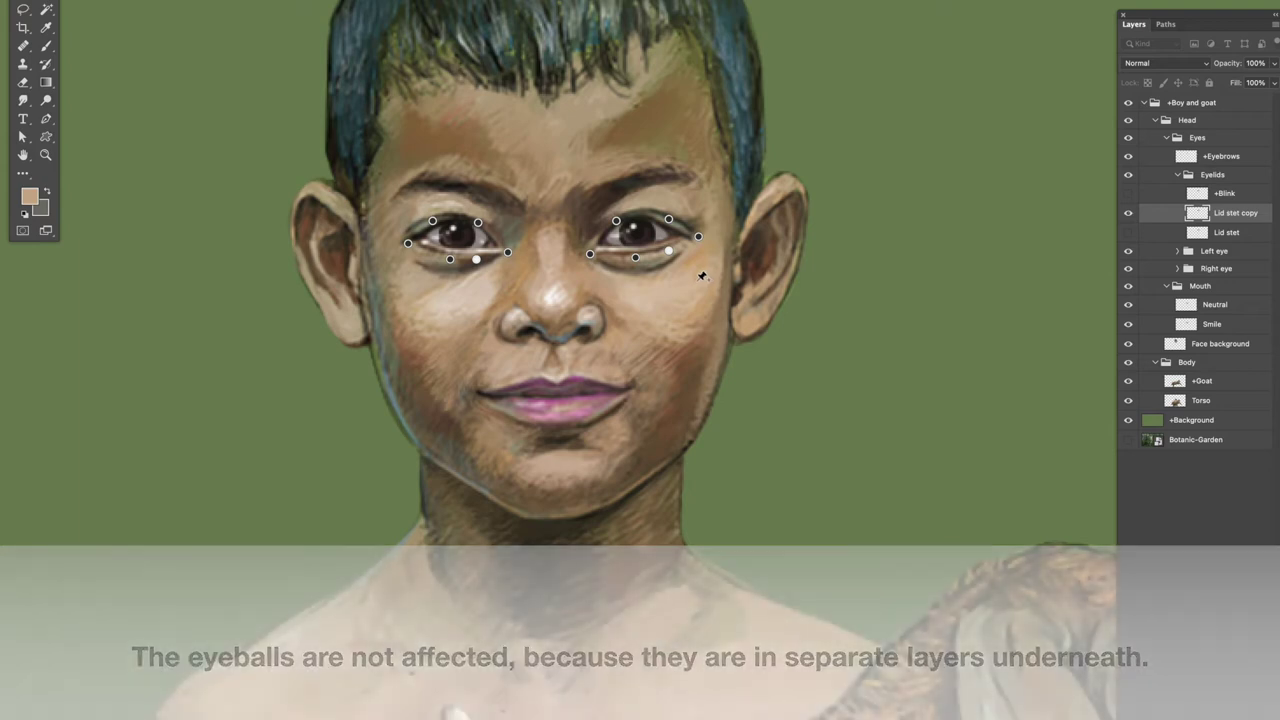
left_click_drag(635, 258, 666, 254)
mouse_move(476, 259)
left_mouse_down()
mouse_move(477, 237)
mouse_move(477, 256)
left_mouse_up()
left_click_drag(637, 255, 667, 250)
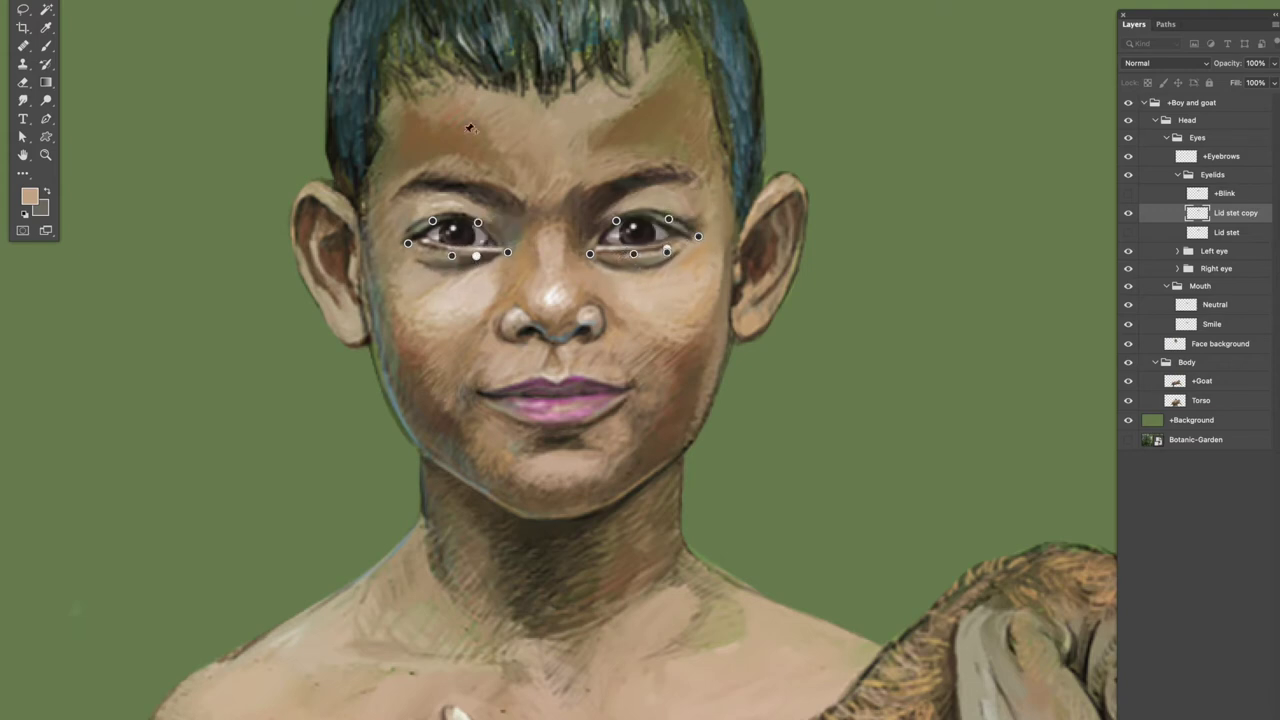
left_click(28, 2)
left_click(752, 205)
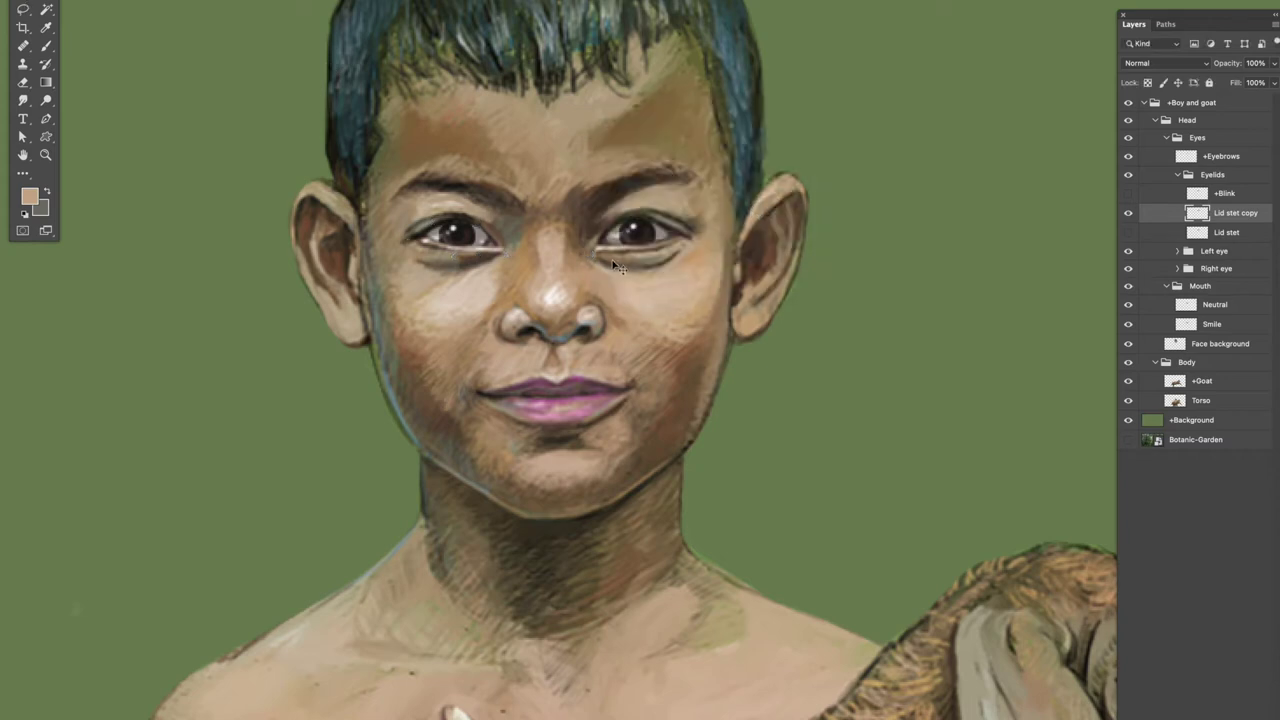
Toggle the two eyelid layers and the Neutral mouth layer to compare the squint with the original expression.
left_click(1128, 214)
left_click(1128, 214)
left_click(1128, 214)
left_click(1128, 216)
left_click(1127, 220)
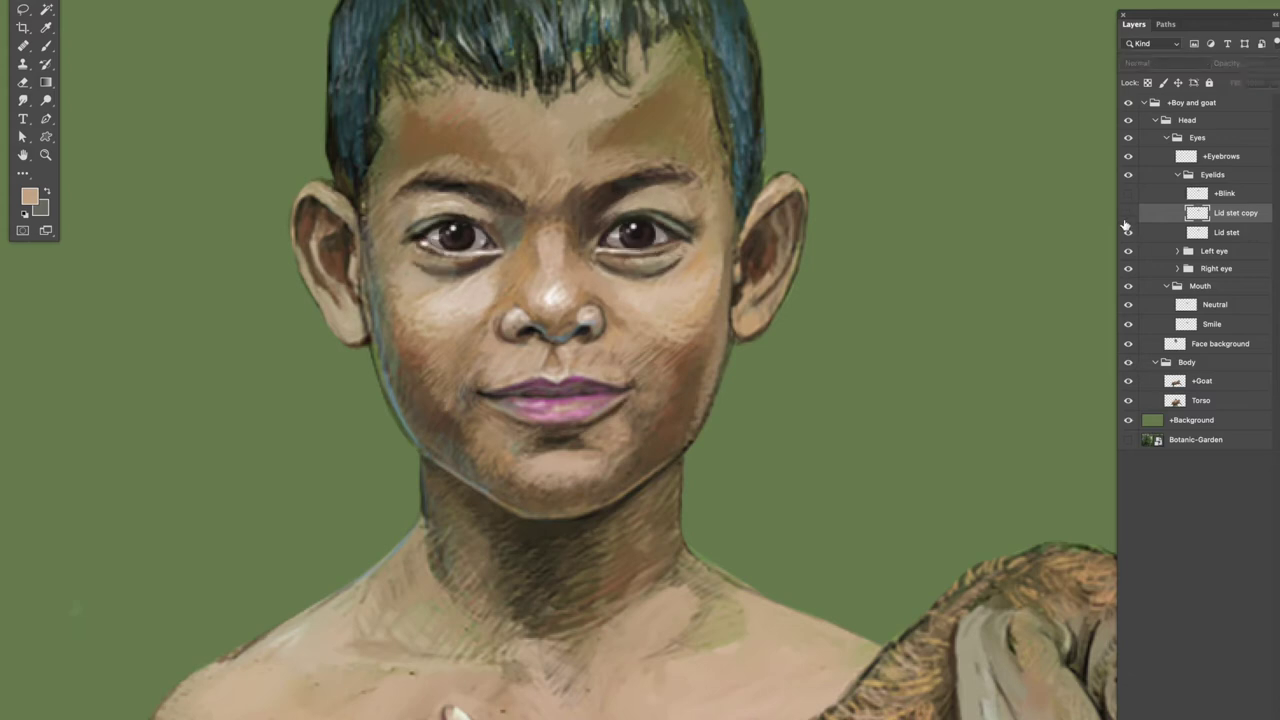
left_click(1128, 214)
left_click(1129, 308)
left_click(1129, 308)
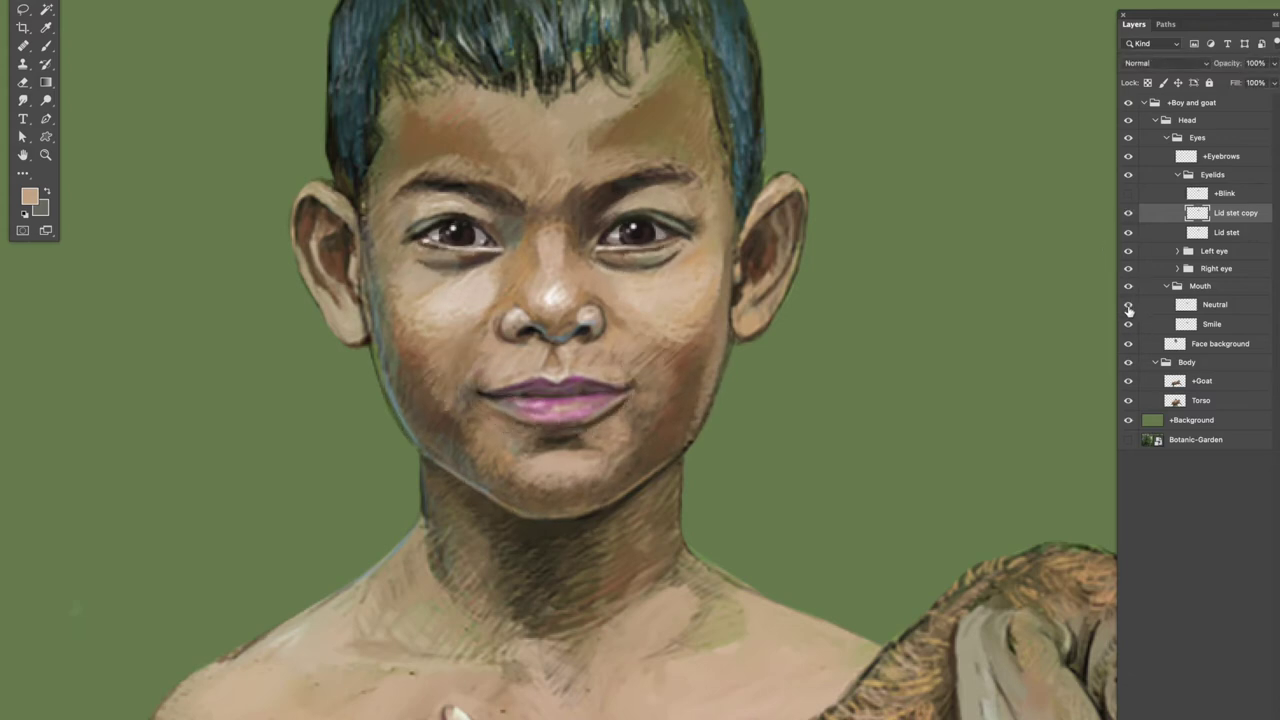
left_click(1132, 221)
left_click(1133, 219)
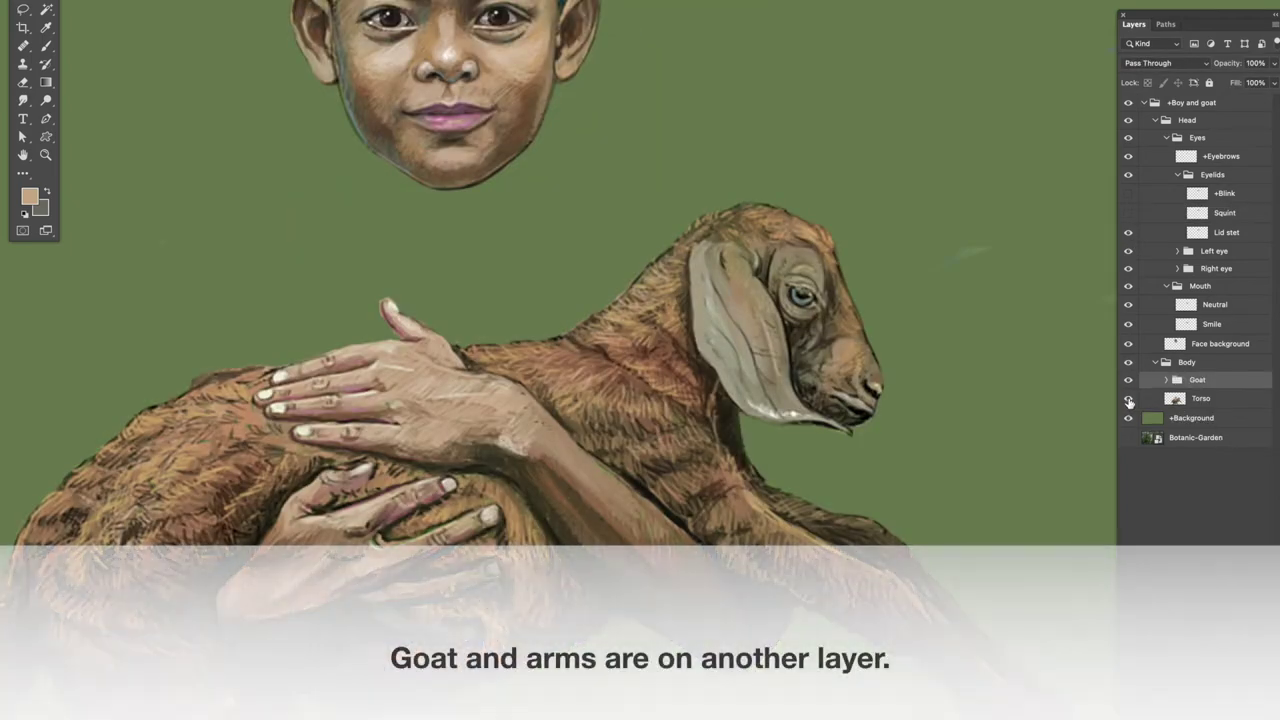
Show the Torso layer, hide the Goat group, and make Torso the active layer.
left_click(1130, 399)
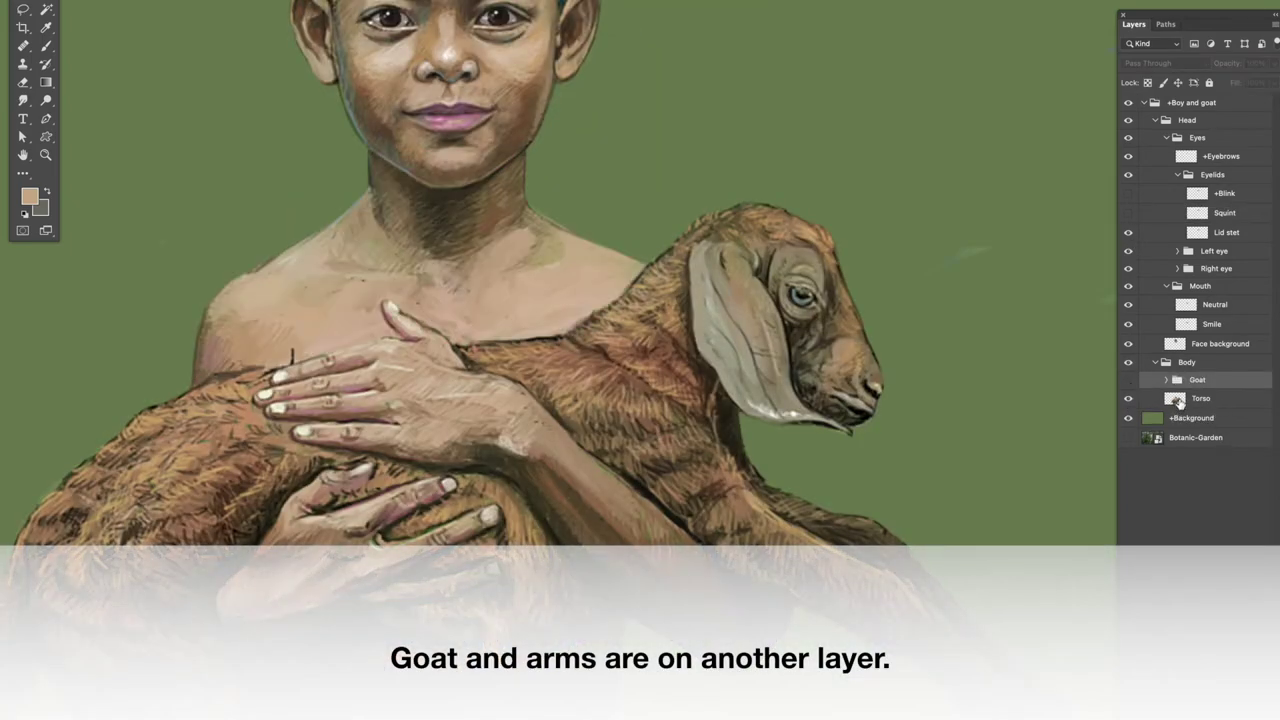
left_click(1178, 399)
left_click(23, 9)
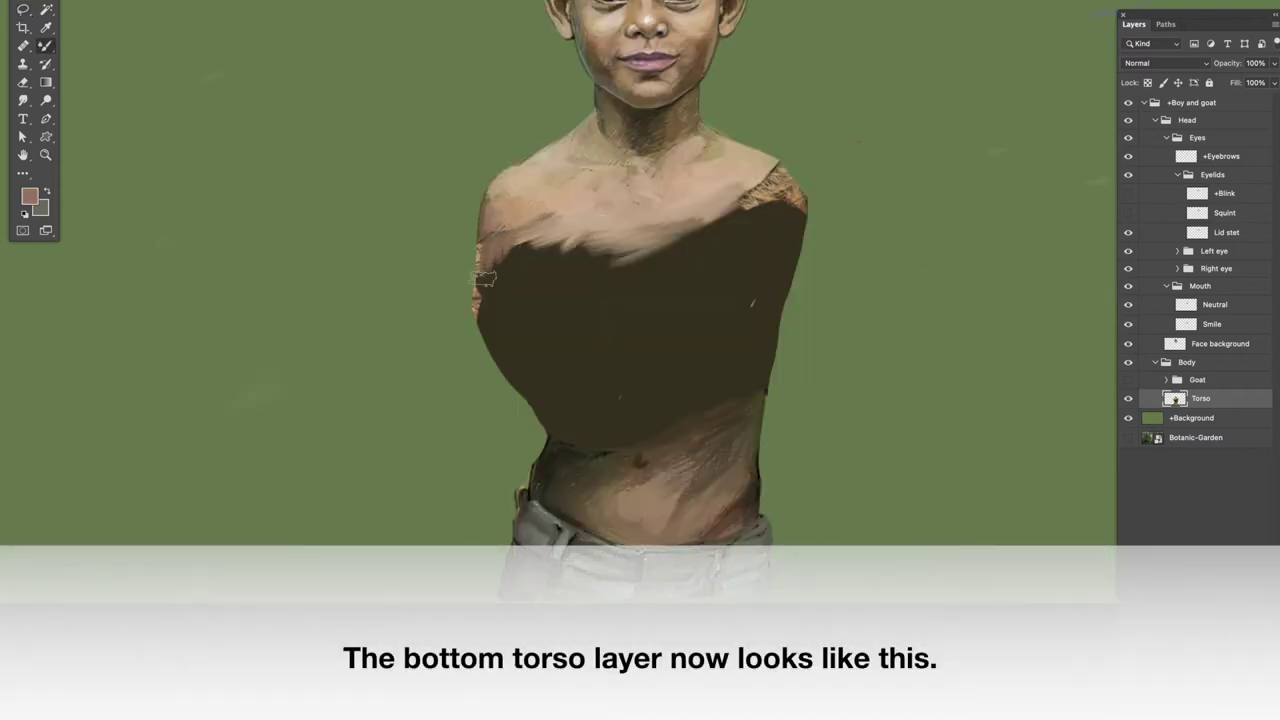
Paint over the fur remnants on the boy's right upper arm and shoulder on the Torso layer in sampled skin tones with the Mixer Brush.
mouse_move(483, 278)
left_mouse_down()
mouse_move(486, 266)
mouse_move(484, 313)
mouse_move(501, 267)
mouse_move(546, 246)
mouse_move(520, 240)
mouse_move(580, 238)
mouse_move(640, 266)
mouse_move(550, 256)
mouse_move(655, 250)
left_mouse_up()
left_click(525, 208, "alt")
left_click(543, 259, "alt")
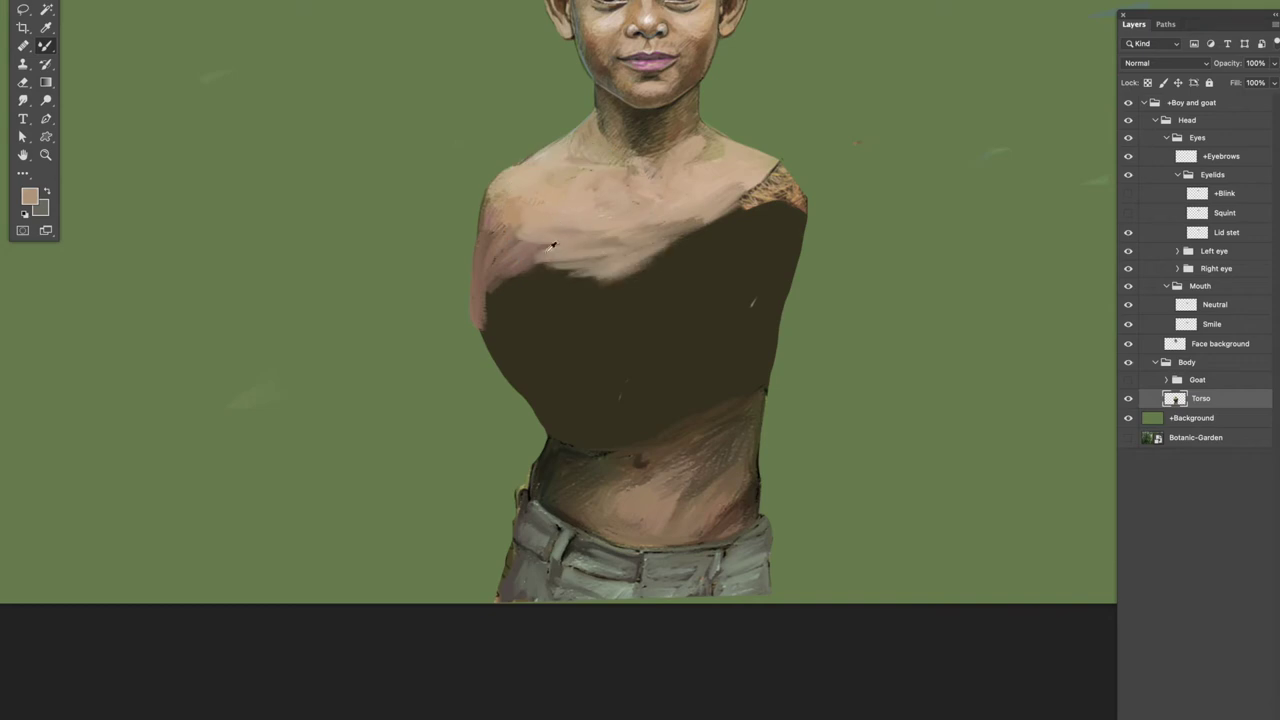
Cover the fur on the boy's other shoulder with skin tone and blend the chest and upper belly into the dark torso area.
left_click(746, 186, "alt")
mouse_move(756, 176)
left_mouse_down()
mouse_move(742, 208)
mouse_move(770, 190)
mouse_move(772, 204)
mouse_move(782, 176)
mouse_move(798, 222)
mouse_move(745, 215)
mouse_move(620, 275)
left_mouse_up()
left_click_drag(740, 250, 610, 290)
left_click(707, 423, "alt")
mouse_move(556, 437)
left_mouse_down()
mouse_move(609, 426)
mouse_move(563, 446)
mouse_move(589, 406)
mouse_move(626, 438)
mouse_move(580, 390)
mouse_move(748, 394)
mouse_move(729, 340)
left_mouse_up()
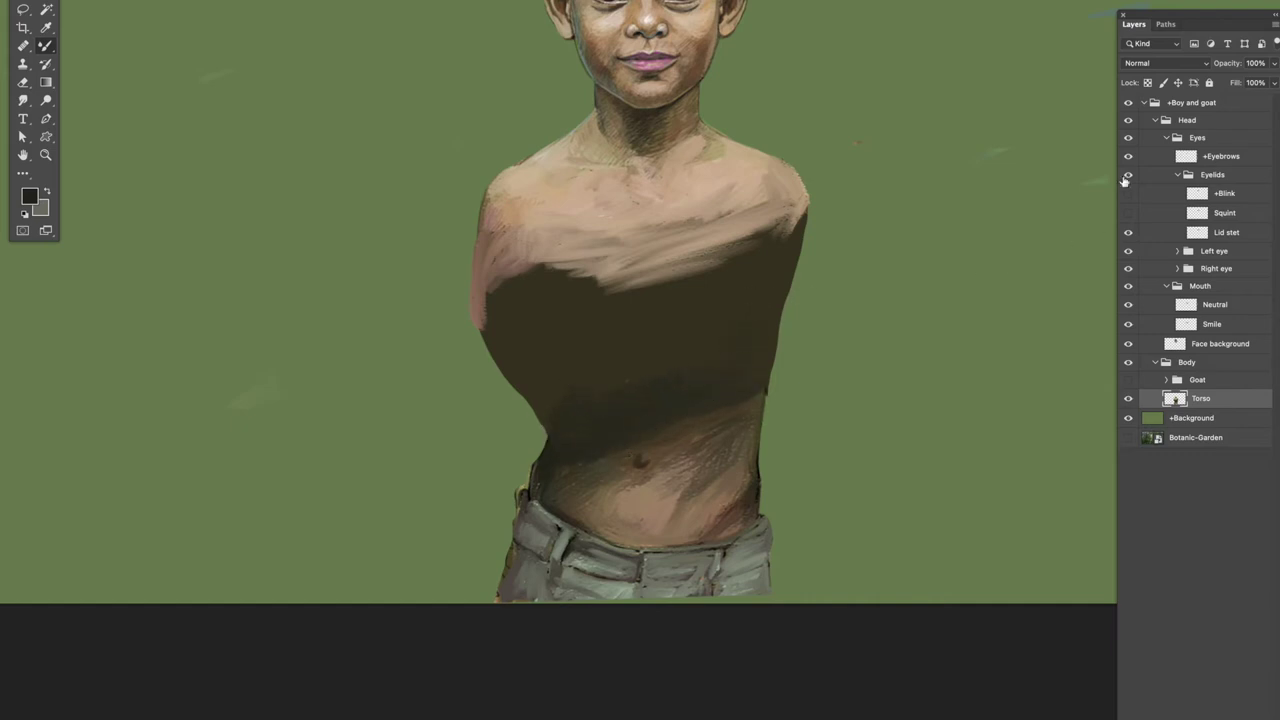
Show the Goat group again and toggle the Torso layer to check the repainted body behind the goat.
left_click(1128, 380)
left_click(1128, 398)
left_click(1128, 398)
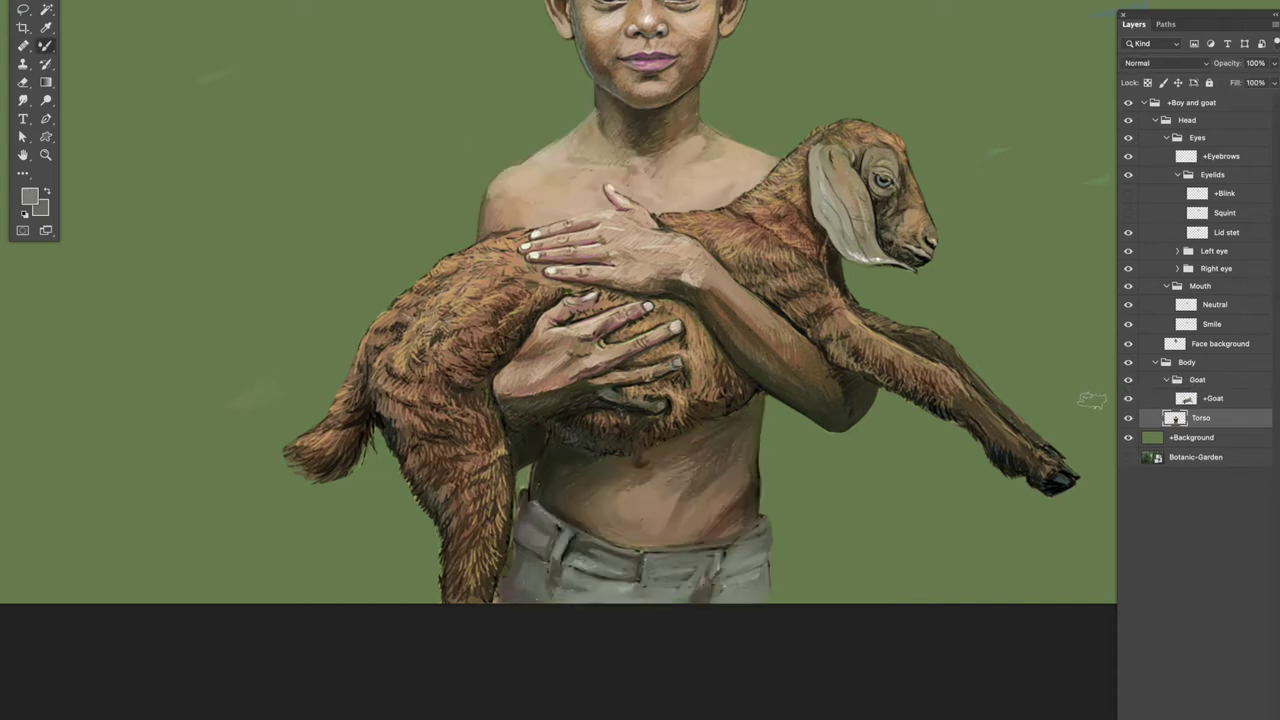
Lasso the boy's upper hand down to the wrist and copy it to a new layer named +Hand.
key("super+plus")
key("super+plus")
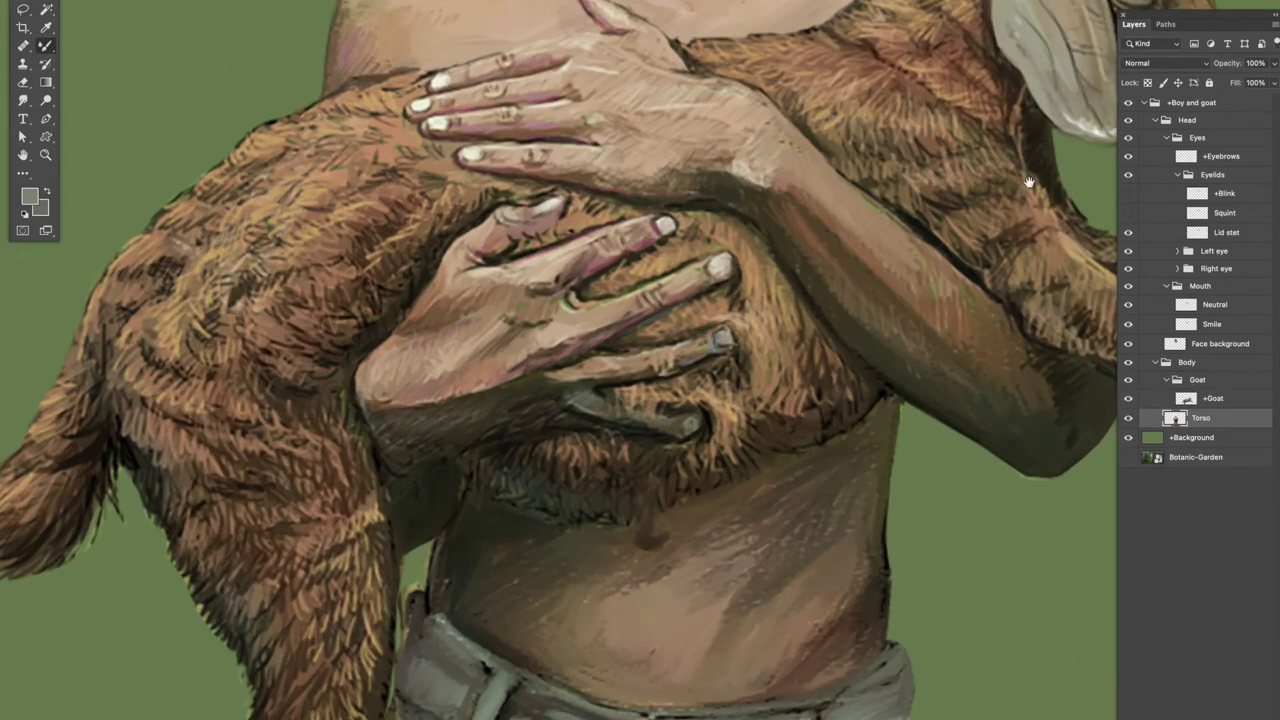
left_click_drag(1007, 119, 859, 301)
left_click(24, 10)
mouse_move(433, 159)
left_mouse_down()
mouse_move(452, 215)
mouse_move(308, 246)
mouse_move(282, 258)
mouse_move(255, 302)
mouse_move(290, 328)
mouse_move(336, 330)
mouse_move(307, 350)
mouse_move(356, 366)
mouse_move(596, 405)
mouse_move(655, 368)
left_mouse_up()
left_click_drag(660, 315, 660, 316)
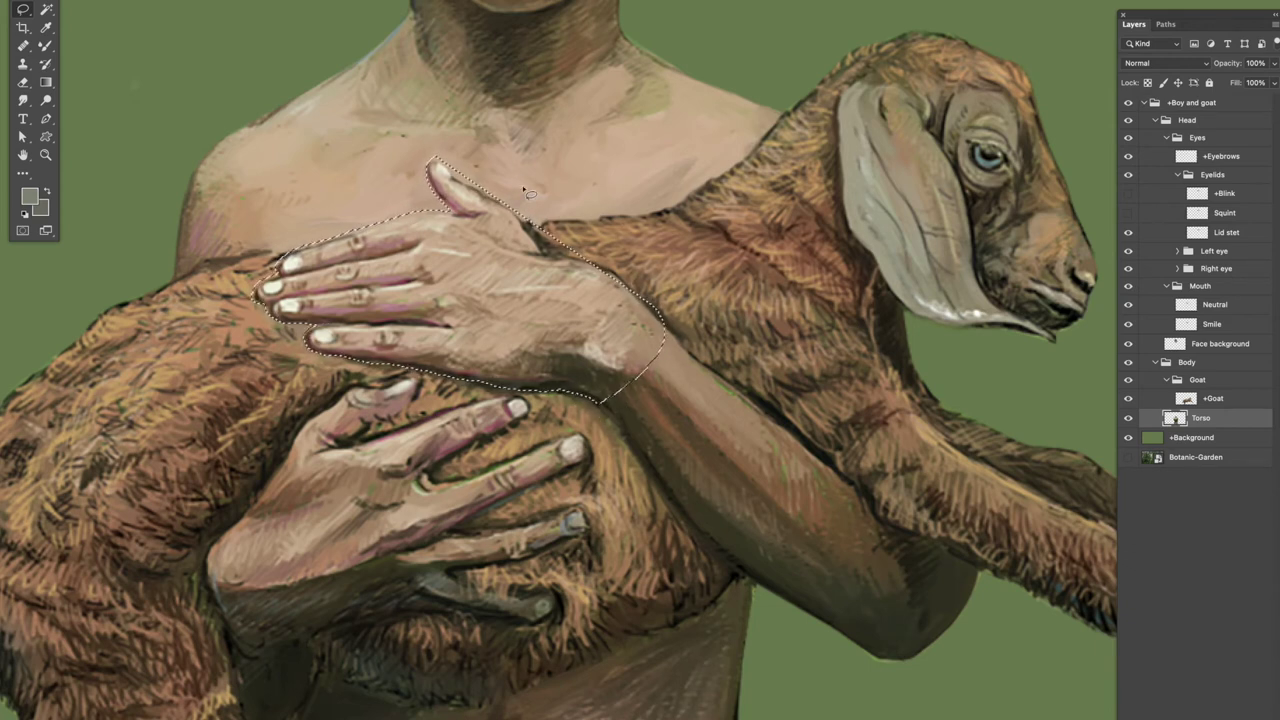
left_click_drag(512, 205, 514, 207)
key("ctrl+j")
double_click(1206, 418)
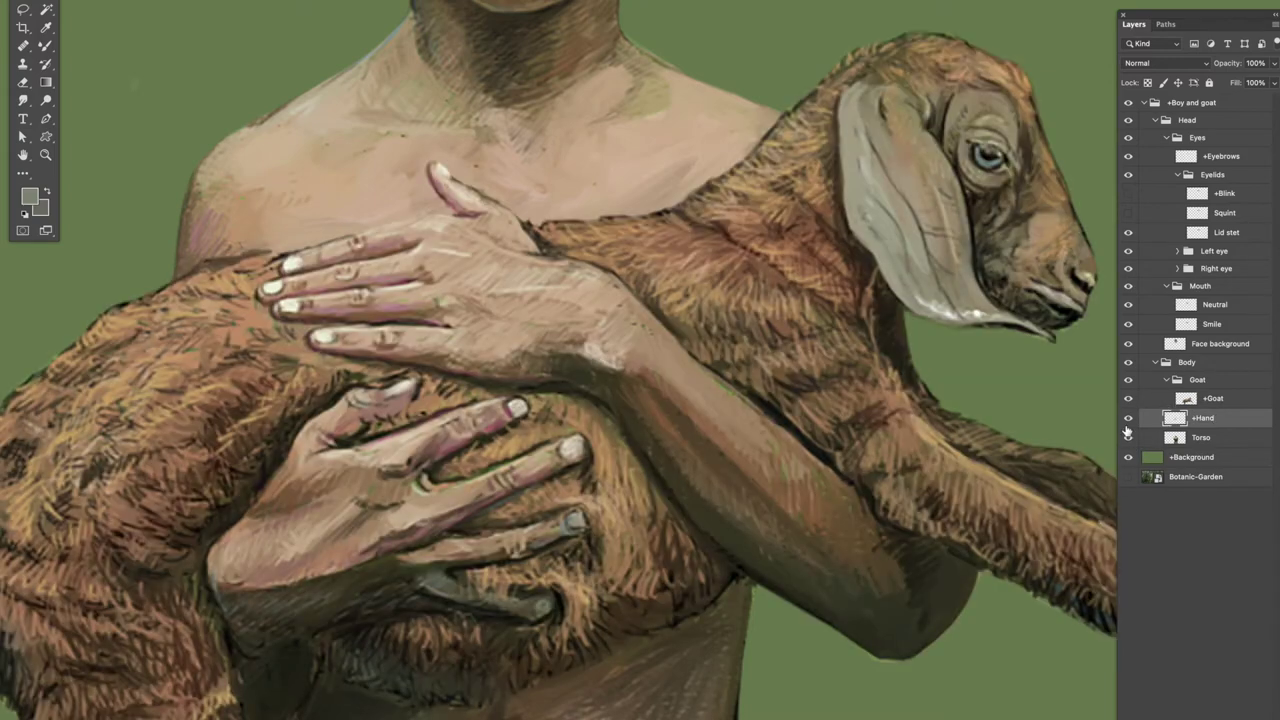
Hide the +Hand and Torso layers and delete the thumb and hand edge above the goat's back from the +Goat layer.
left_click(1128, 436)
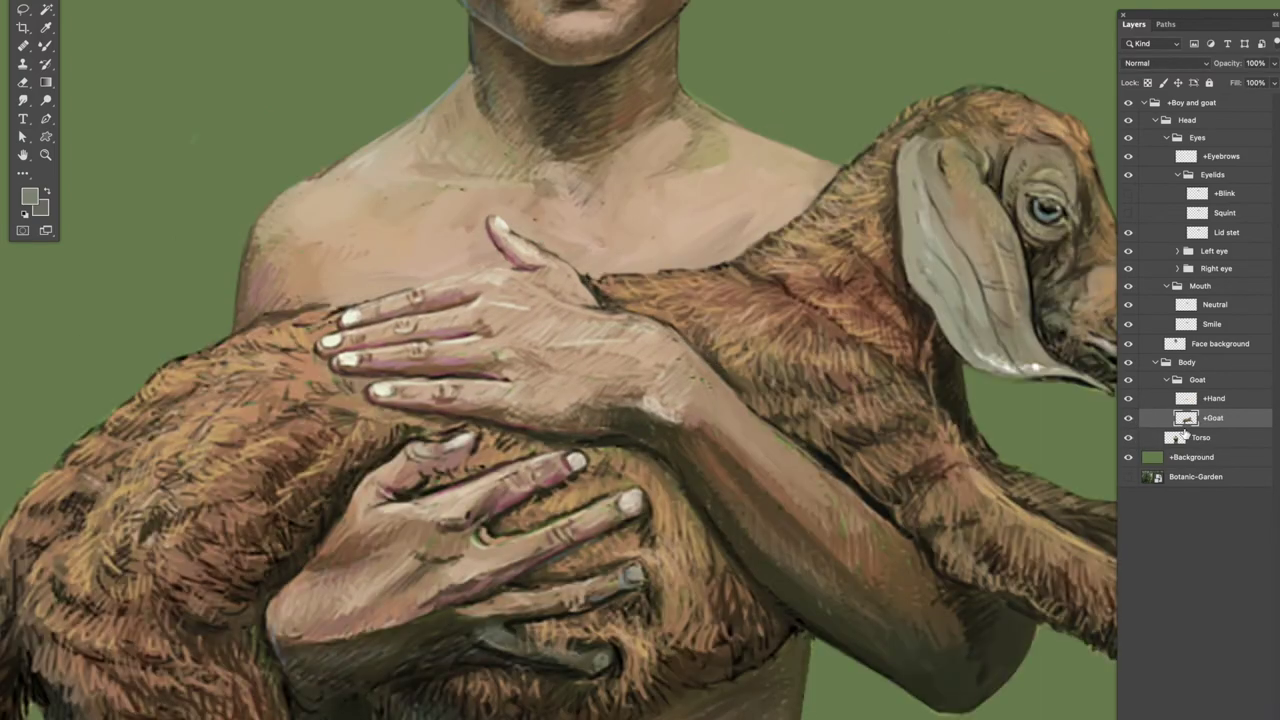
left_click(1129, 438)
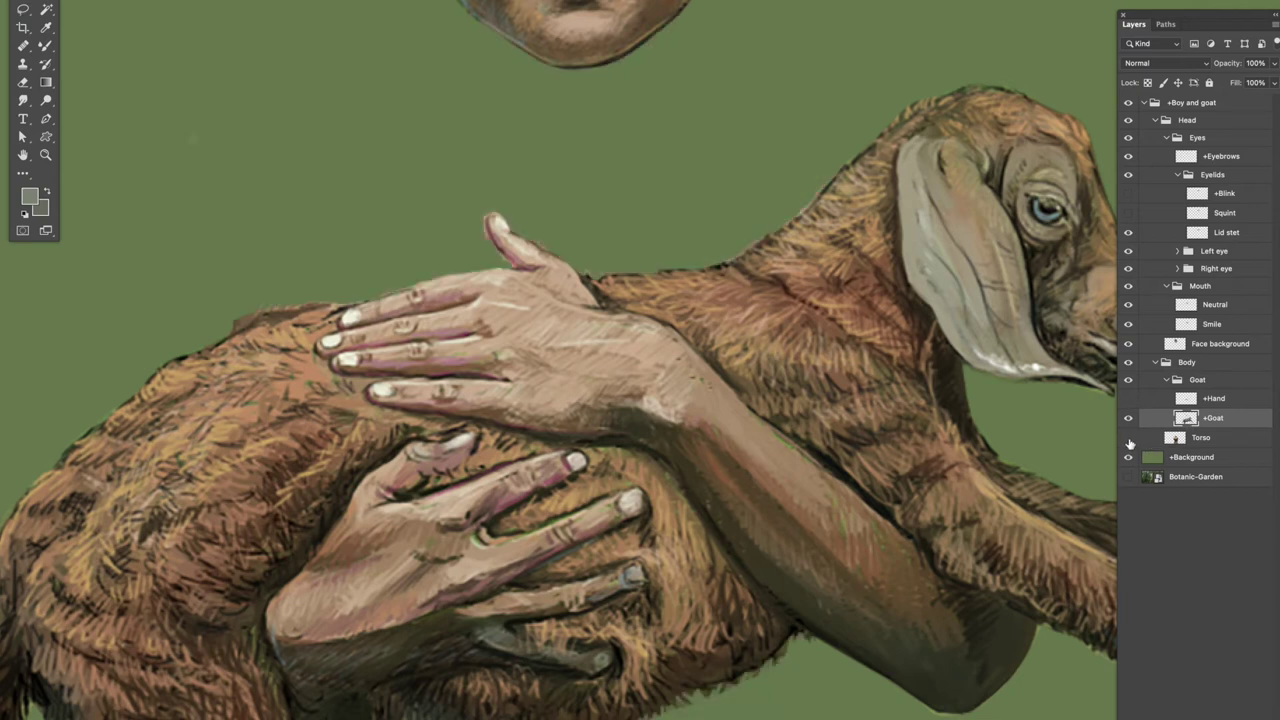
key("l")
mouse_move(417, 291)
left_mouse_down()
mouse_move(555, 211)
mouse_move(592, 270)
left_mouse_up()
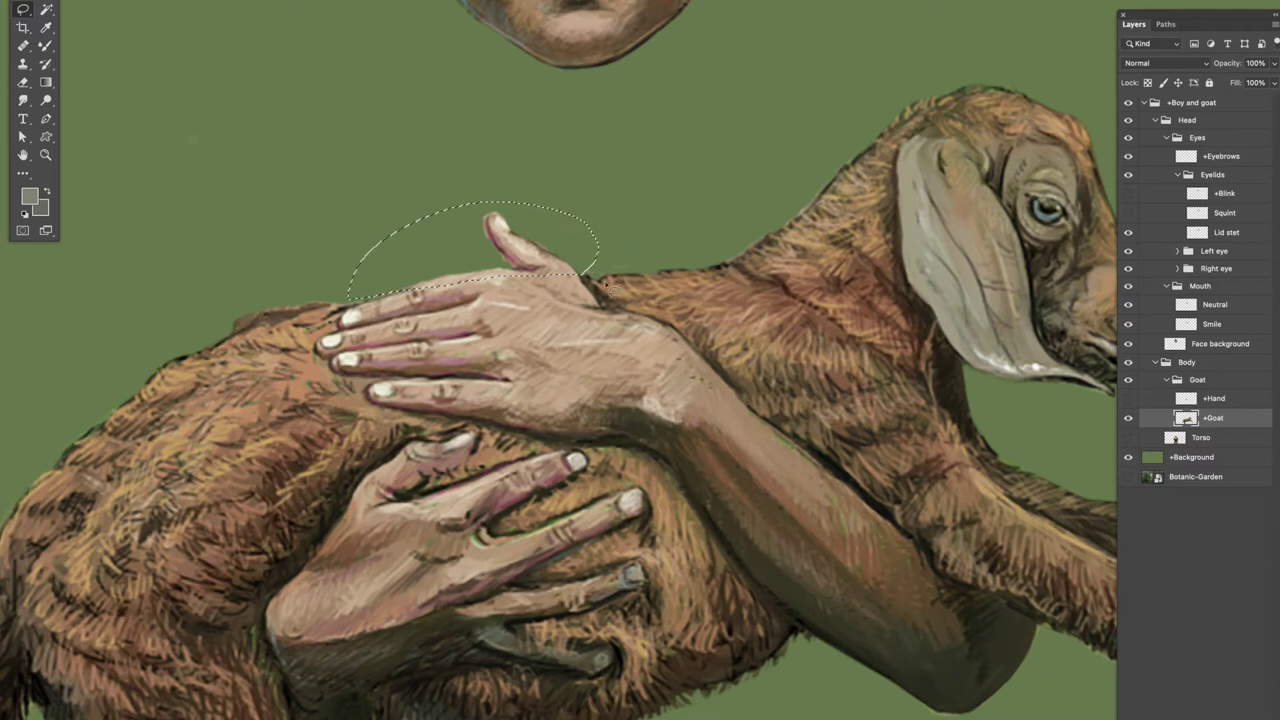
key("b")
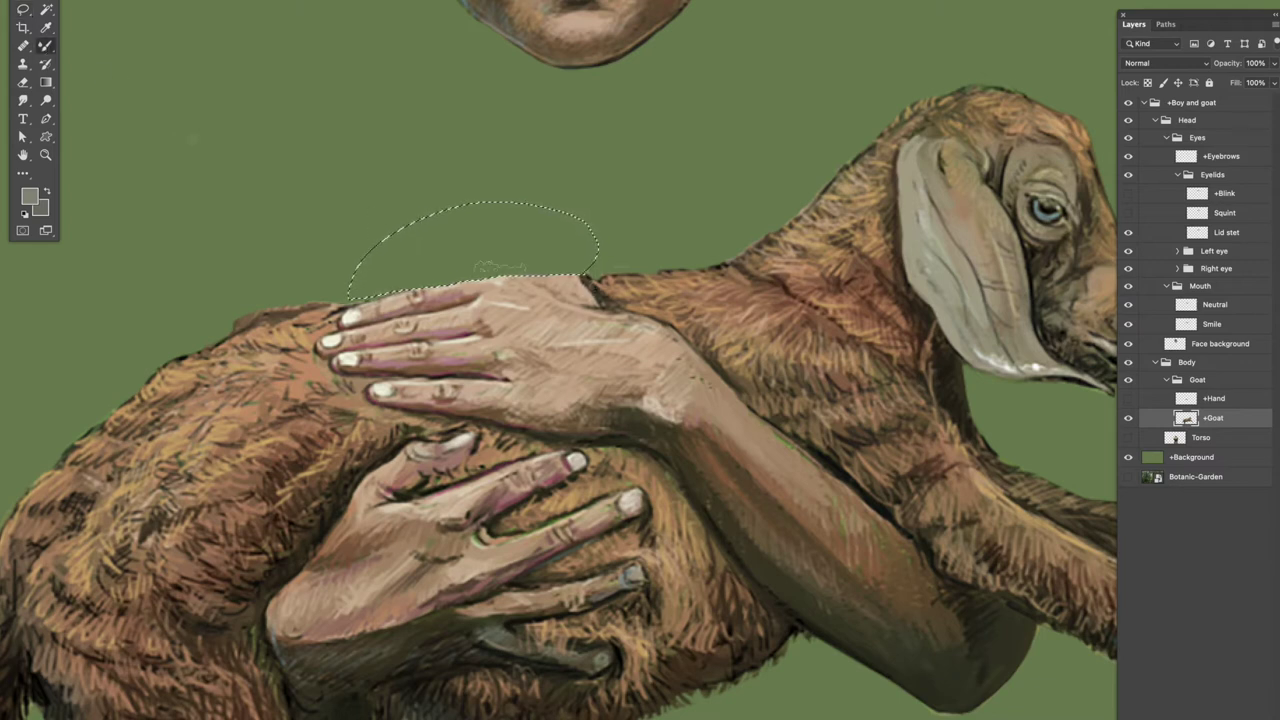
key("ctrl+d")
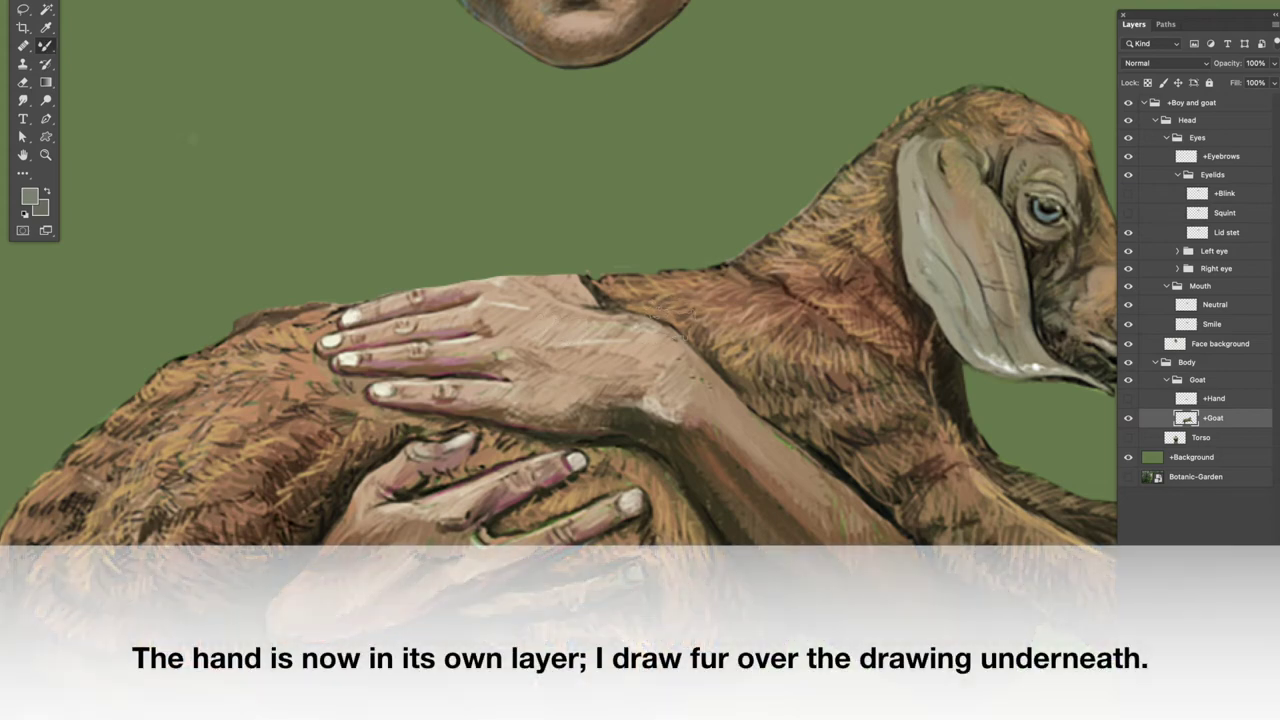
Cover the remaining upper hand on the +Goat layer with a brown fur base using the Mixer Brush, and switch to the Brush tool.
mouse_move(622, 330)
left_mouse_down()
mouse_move(572, 298)
mouse_move(480, 340)
mouse_move(328, 346)
mouse_move(352, 312)
mouse_move(420, 294)
mouse_move(580, 282)
mouse_move(456, 348)
left_mouse_up()
mouse_move(340, 362)
left_mouse_down()
mouse_move(505, 385)
mouse_move(555, 425)
mouse_move(605, 340)
mouse_move(635, 330)
mouse_move(578, 418)
mouse_move(563, 420)
mouse_move(592, 428)
mouse_move(607, 420)
mouse_move(645, 310)
mouse_move(673, 308)
mouse_move(615, 335)
mouse_move(617, 310)
mouse_move(408, 330)
mouse_move(359, 373)
mouse_move(527, 414)
mouse_move(385, 361)
mouse_move(369, 327)
mouse_move(463, 302)
mouse_move(620, 296)
left_mouse_up()
right_click(46, 47)
left_click(90, 47)
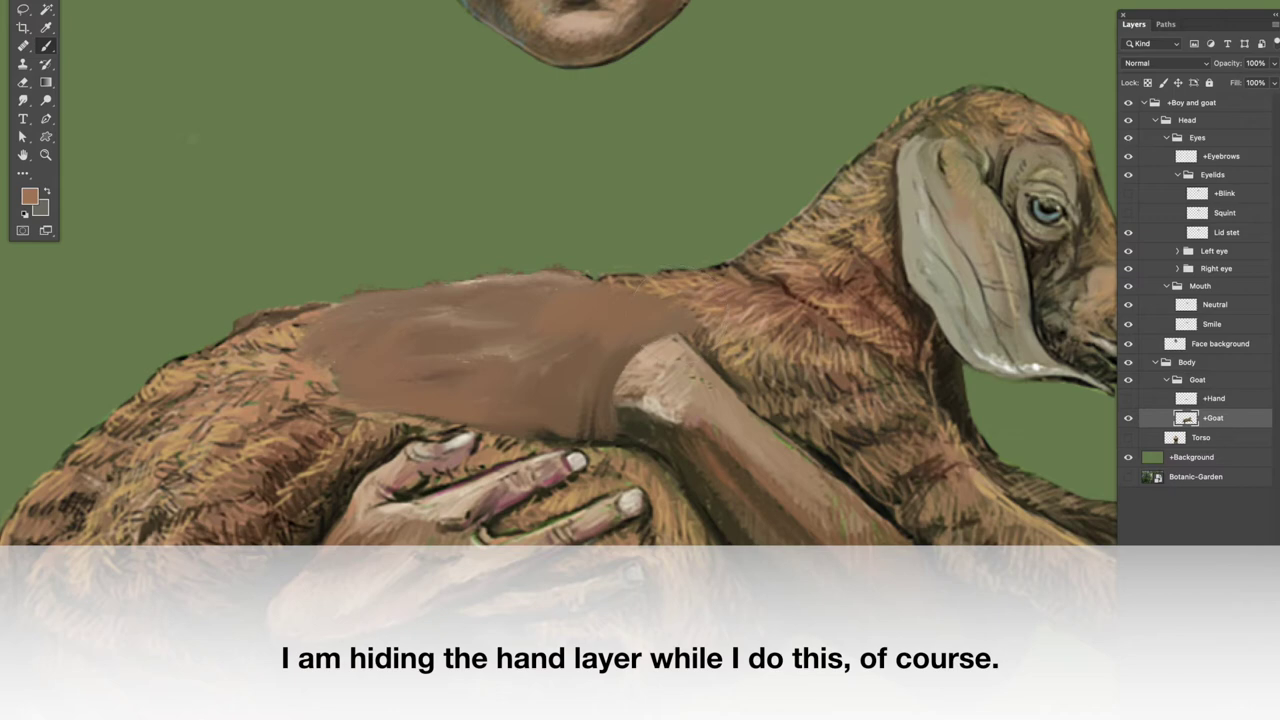
Draw short dark fur strokes over the brown base on the goat's back with the Brush in sampled fur colours.
left_click(711, 326, "alt")
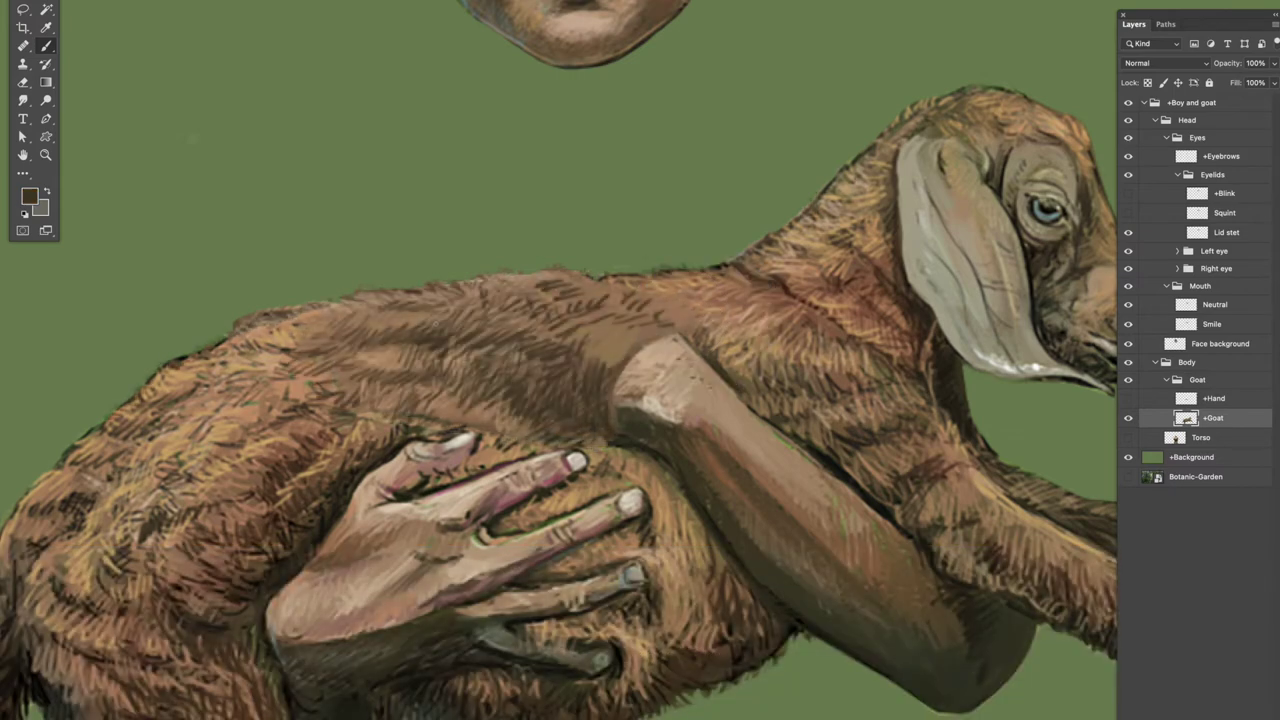
left_click_drag(438, 306, 404, 334)
mouse_move(532, 308)
left_mouse_down()
mouse_move(508, 332)
mouse_move(530, 341)
left_mouse_up()
left_click_drag(585, 325, 567, 360)
left_click_drag(595, 331, 581, 376)
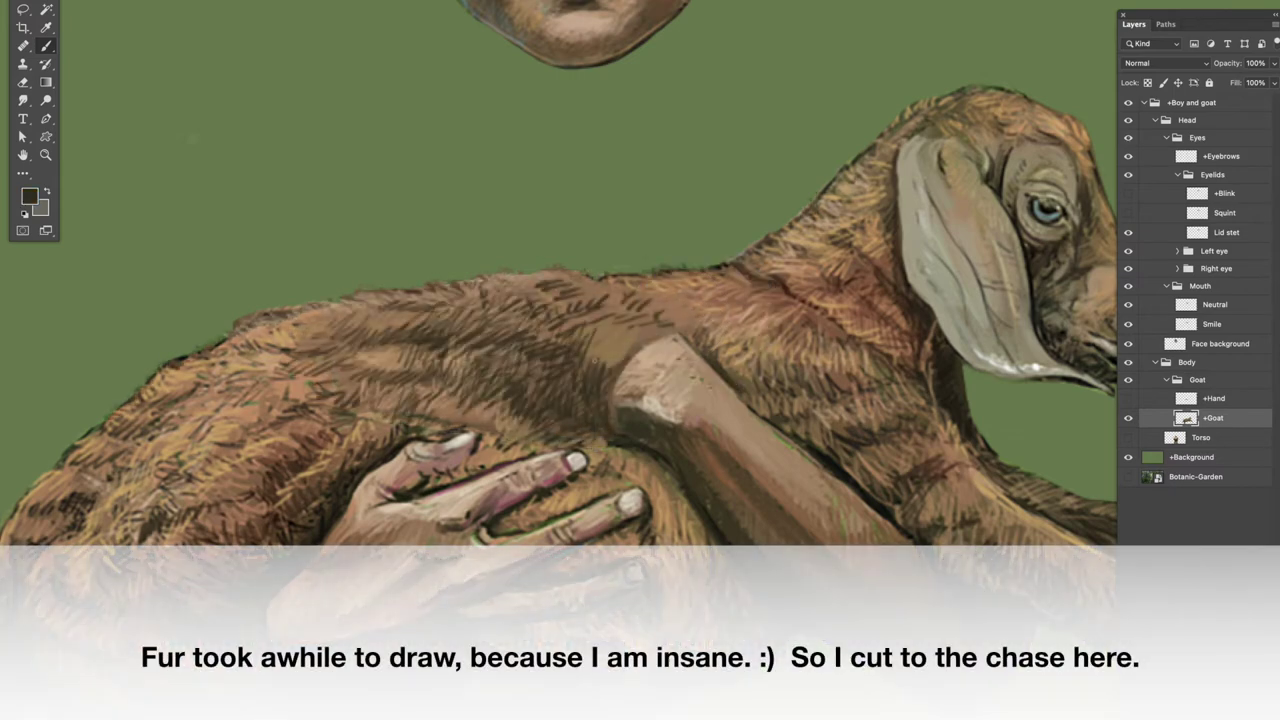
left_click_drag(545, 297, 515, 321)
mouse_move(508, 294)
left_mouse_down()
mouse_move(476, 308)
mouse_move(521, 363)
mouse_move(535, 347)
left_mouse_up()
left_click(849, 376, "alt")
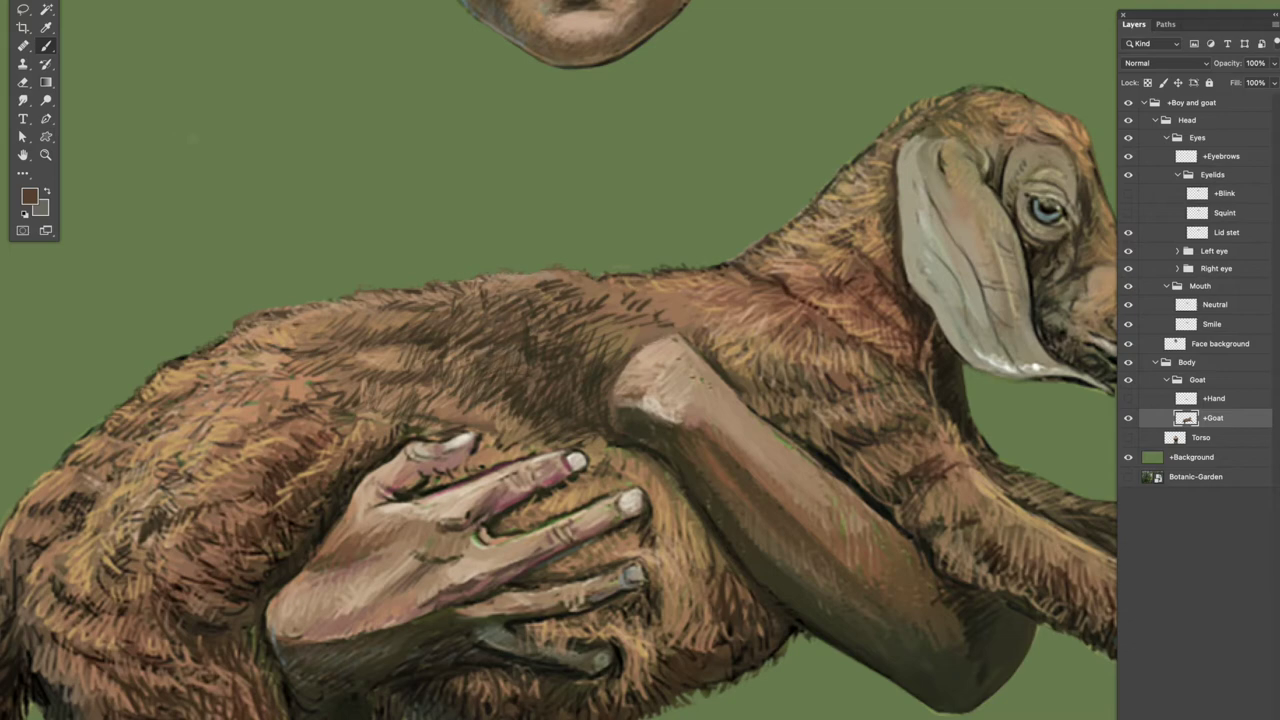
Toggle the +Hand and +Goat layers to check the hand against the new fur.
left_click(1130, 404)
left_click(1130, 404)
left_click(1130, 406)
left_click(1130, 408)
left_click(1130, 417)
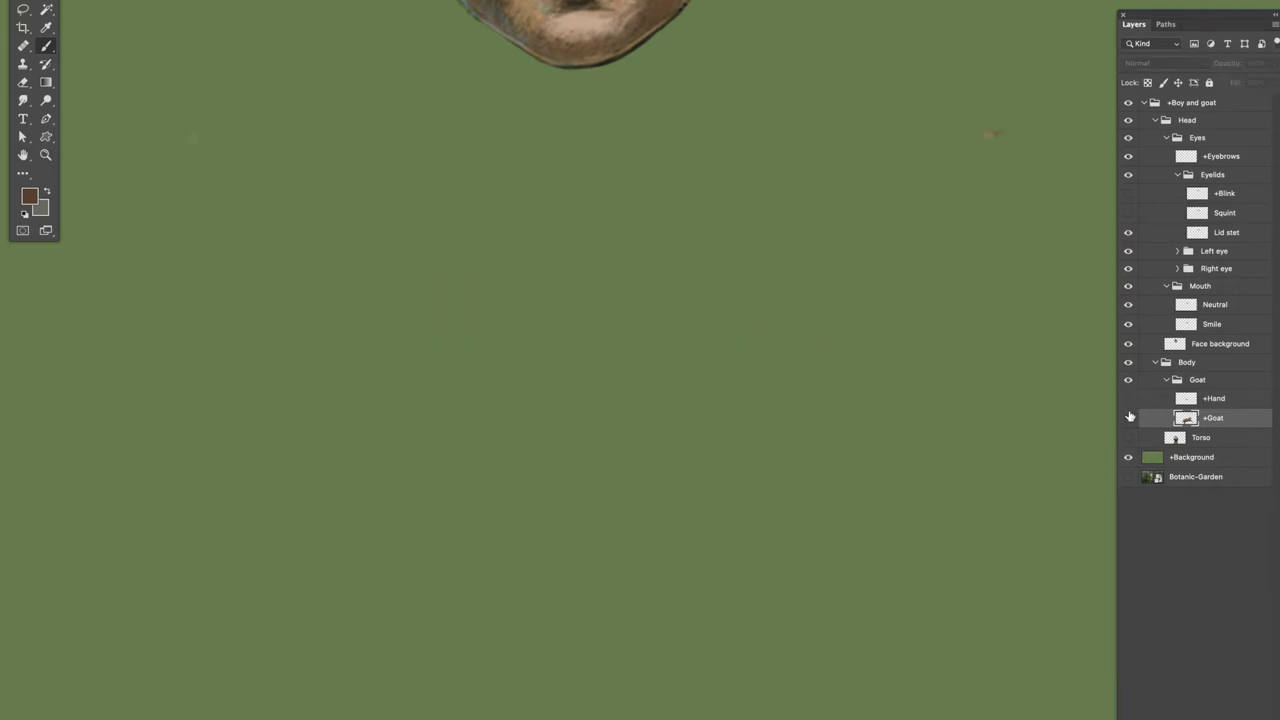
left_click(1130, 400)
left_click(1130, 418)
Add more fur strokes in sampled colours where the hand covered the goat's back, hiding +Hand while painting and showing it again.
left_click(728, 334, "alt")
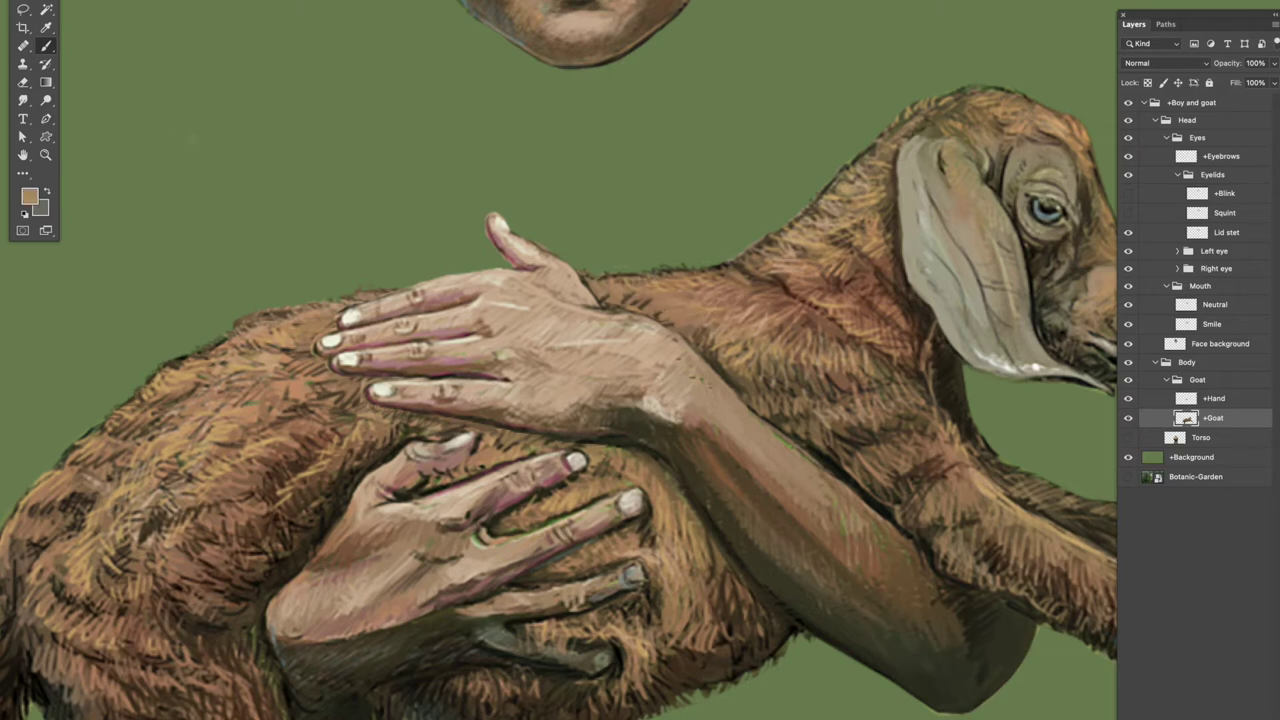
left_click(989, 483, "alt")
left_click(1127, 398)
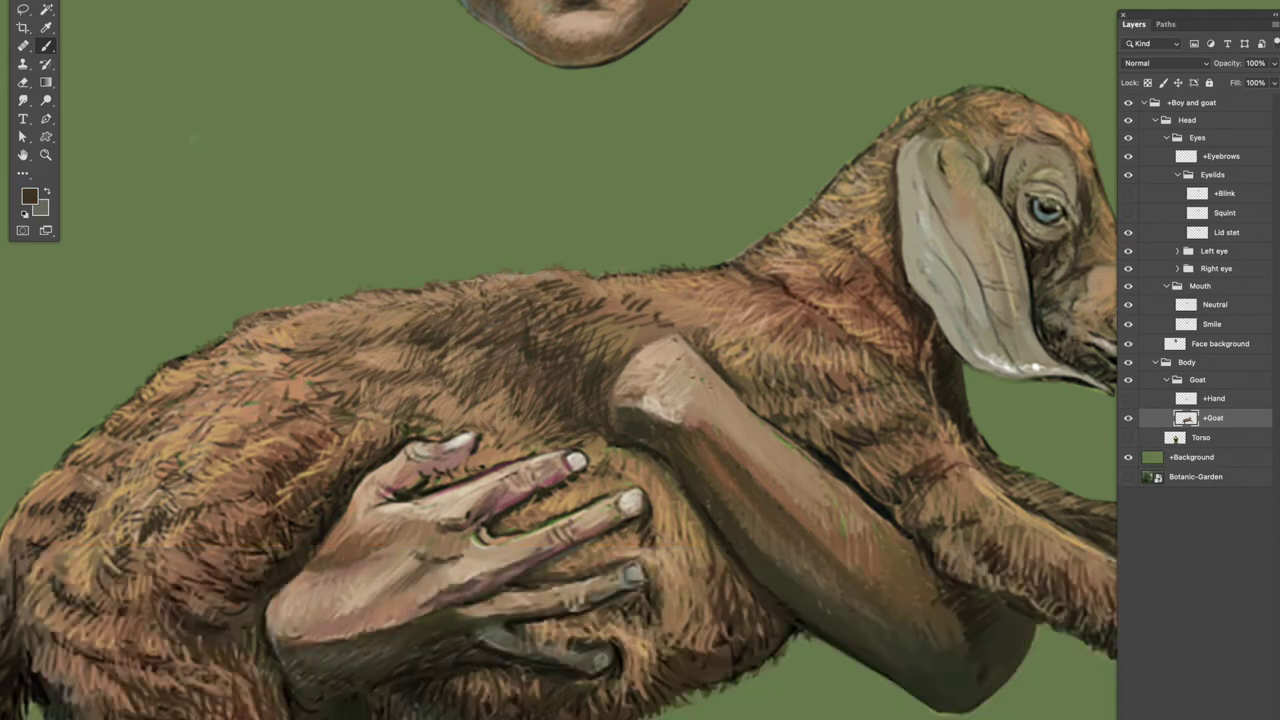
left_click_drag(470, 320, 445, 368)
left_click_drag(610, 318, 584, 356)
left_click(1129, 398)
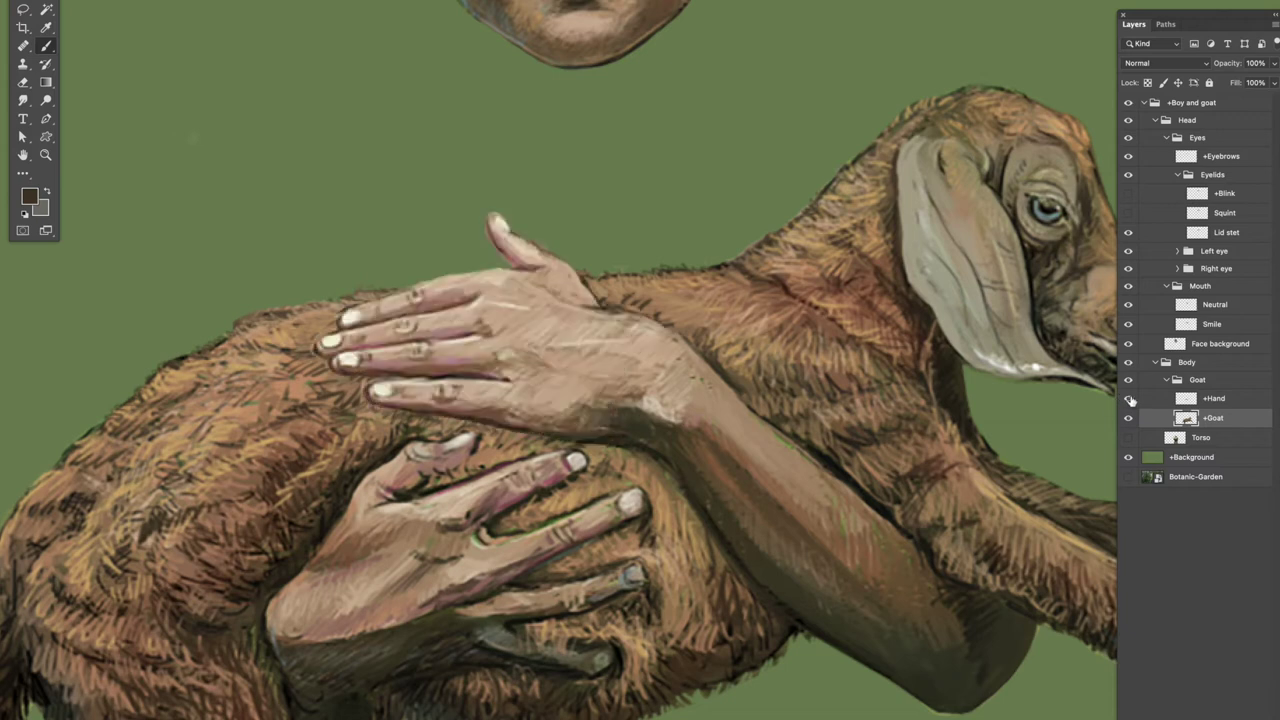
Try rotating the +Hand layer about a pivot placed at the wrist with Free Transform.
left_click(1185, 400)
key("ctrl+t")
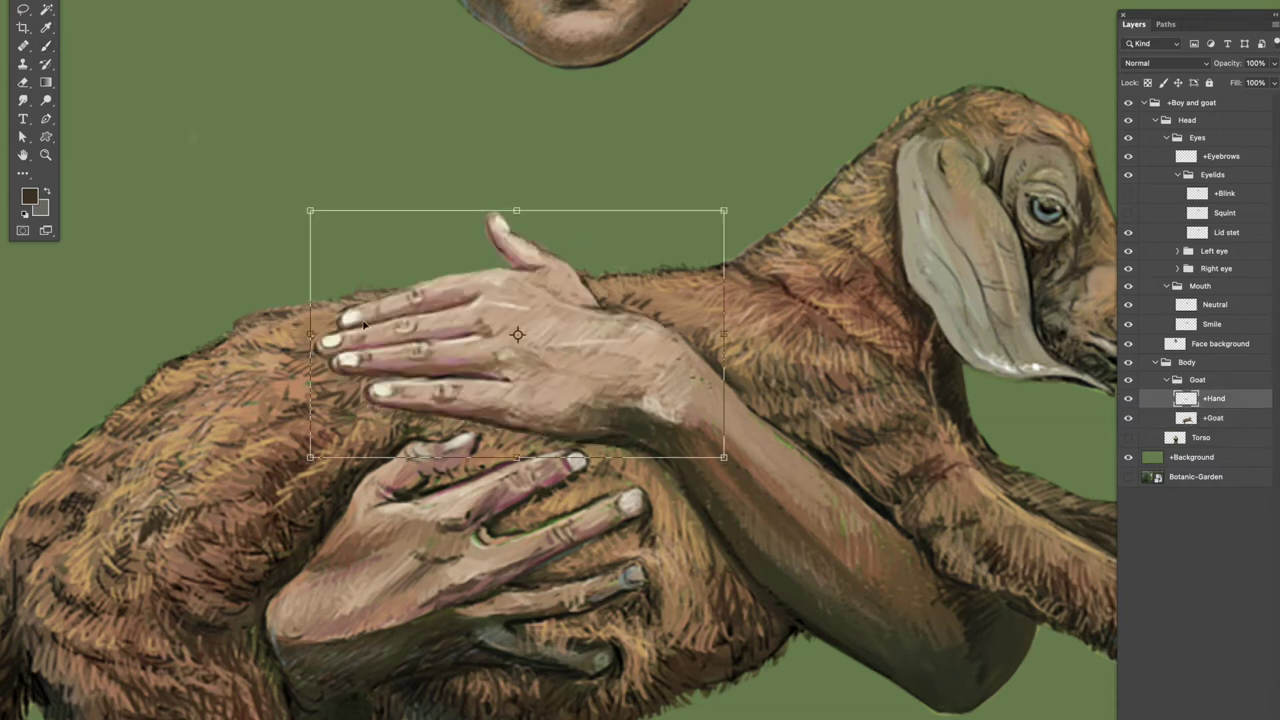
left_click_drag(518, 337, 664, 380)
mouse_move(298, 465)
left_mouse_down()
mouse_move(296, 423)
mouse_move(300, 478)
mouse_move(299, 456)
left_mouse_up()
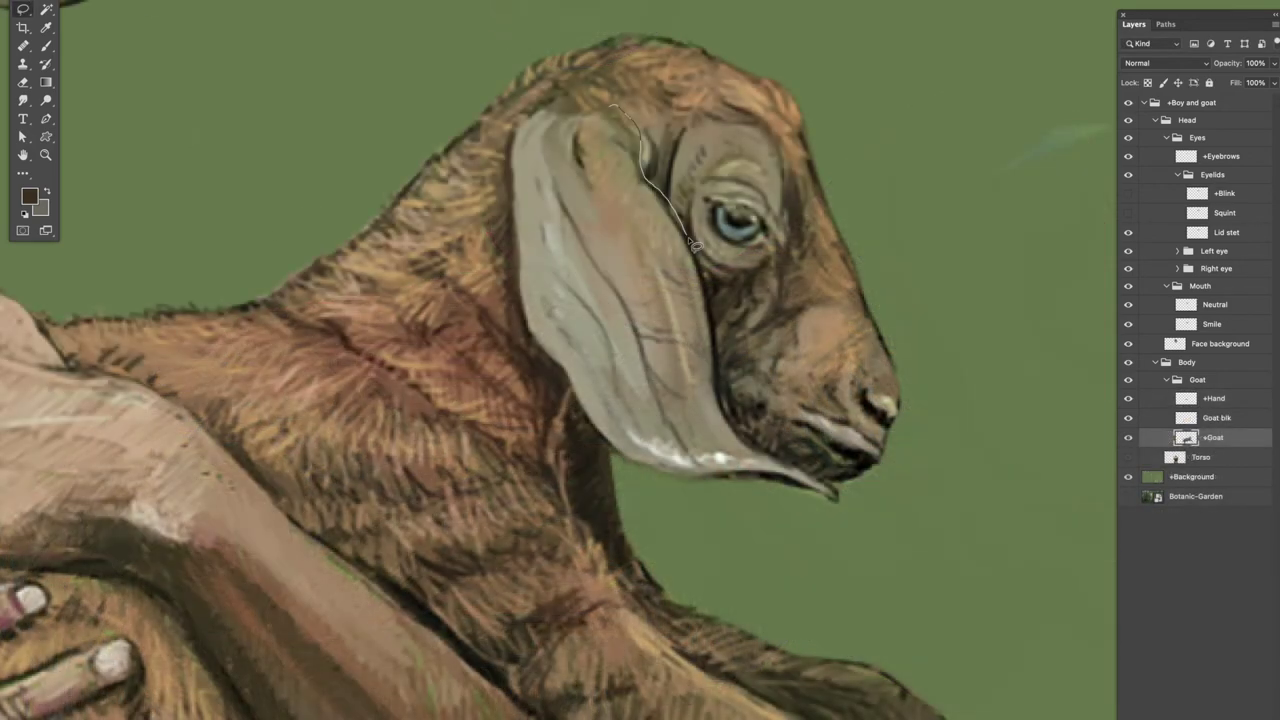
Lasso the goat's ear and place it on its own layer named +Goat ear.
left_click_drag(690, 240, 750, 440)
mouse_move(757, 500)
left_mouse_down()
mouse_move(631, 478)
mouse_move(606, 452)
left_mouse_up()
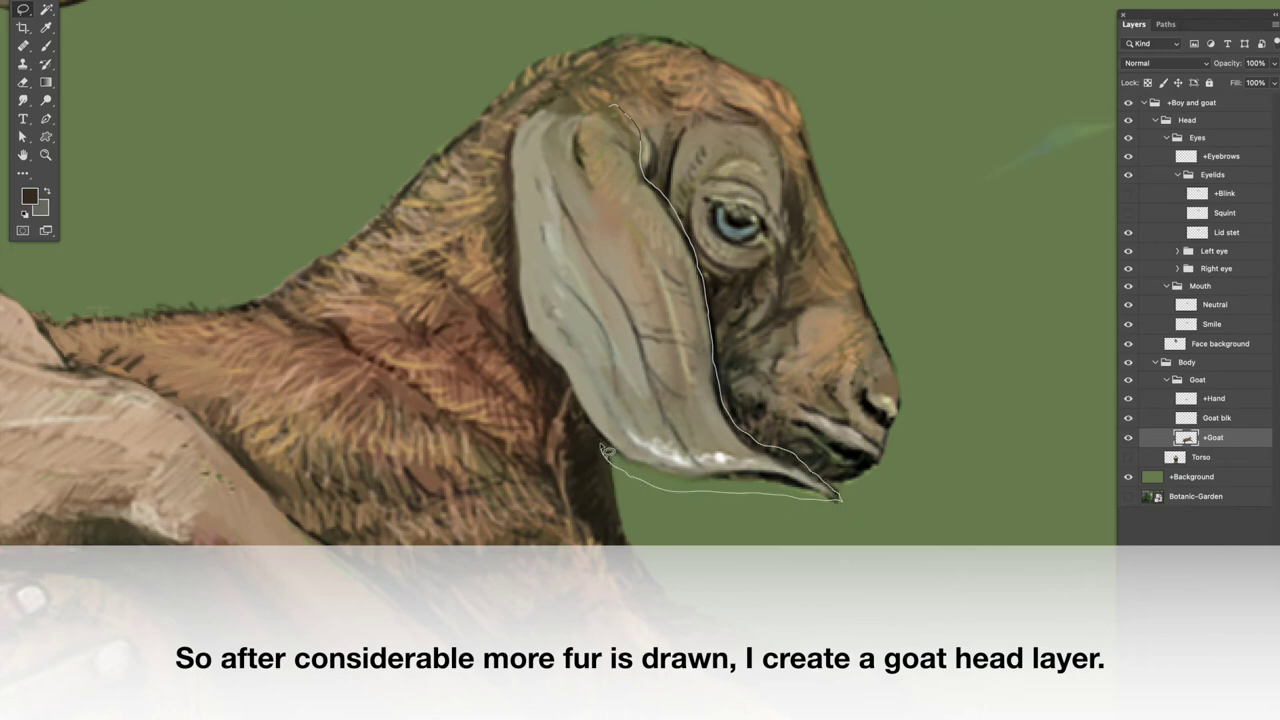
mouse_move(528, 332)
left_mouse_down()
mouse_move(512, 155)
mouse_move(529, 120)
mouse_move(634, 116)
left_mouse_up()
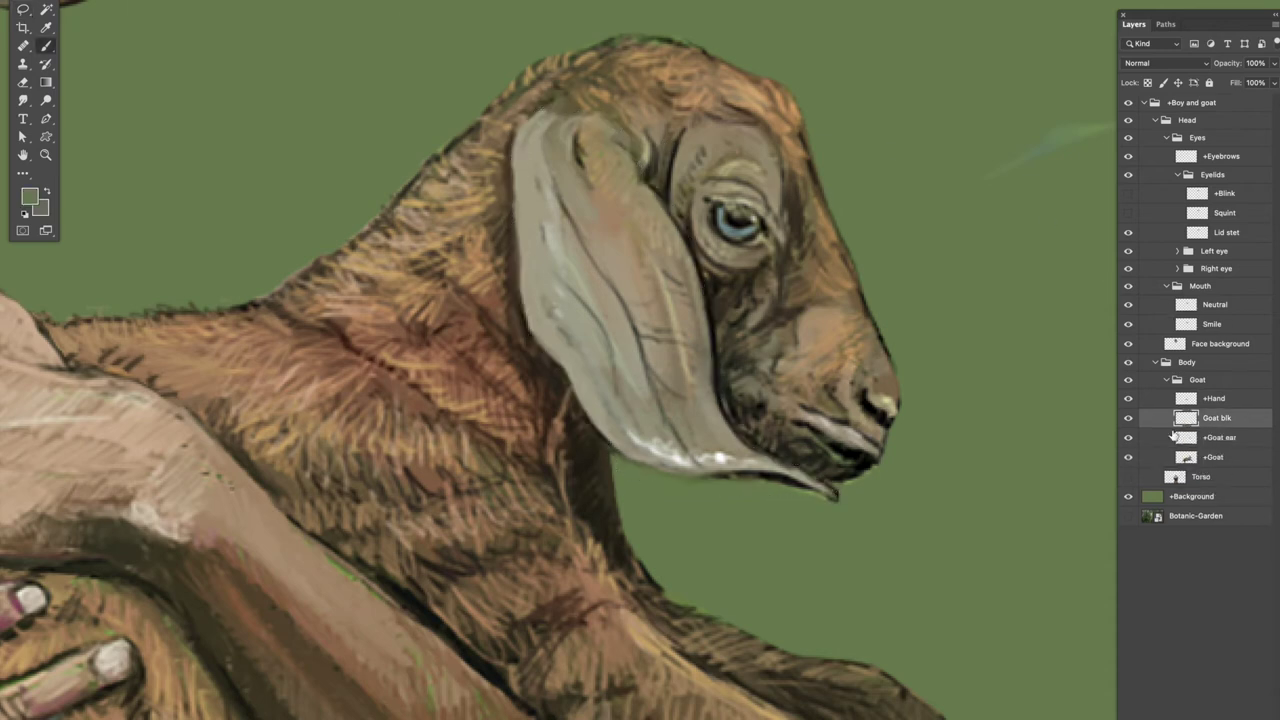
Paint a closed eyelid over the goat's eye on the Goat blk layer in sampled tones, compare it, and leave the layer hidden.
left_click(580, 160)
left_click(47, 46)
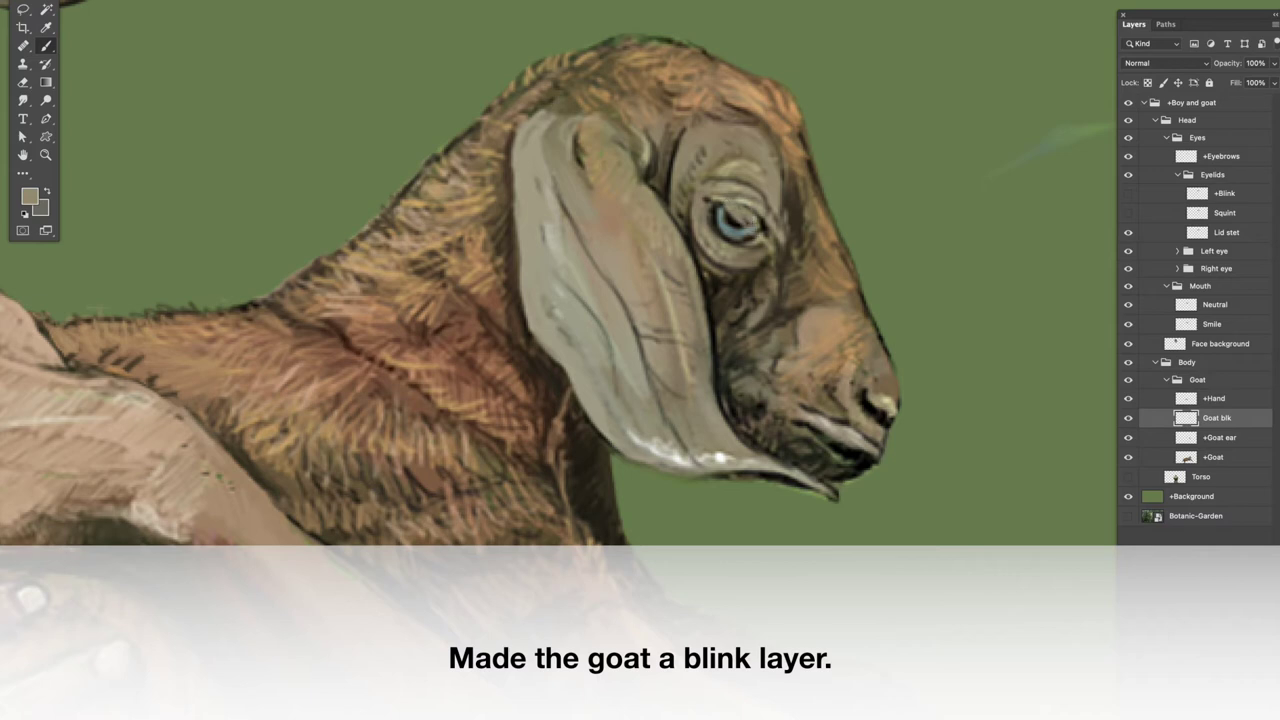
left_click(795, 198, "alt")
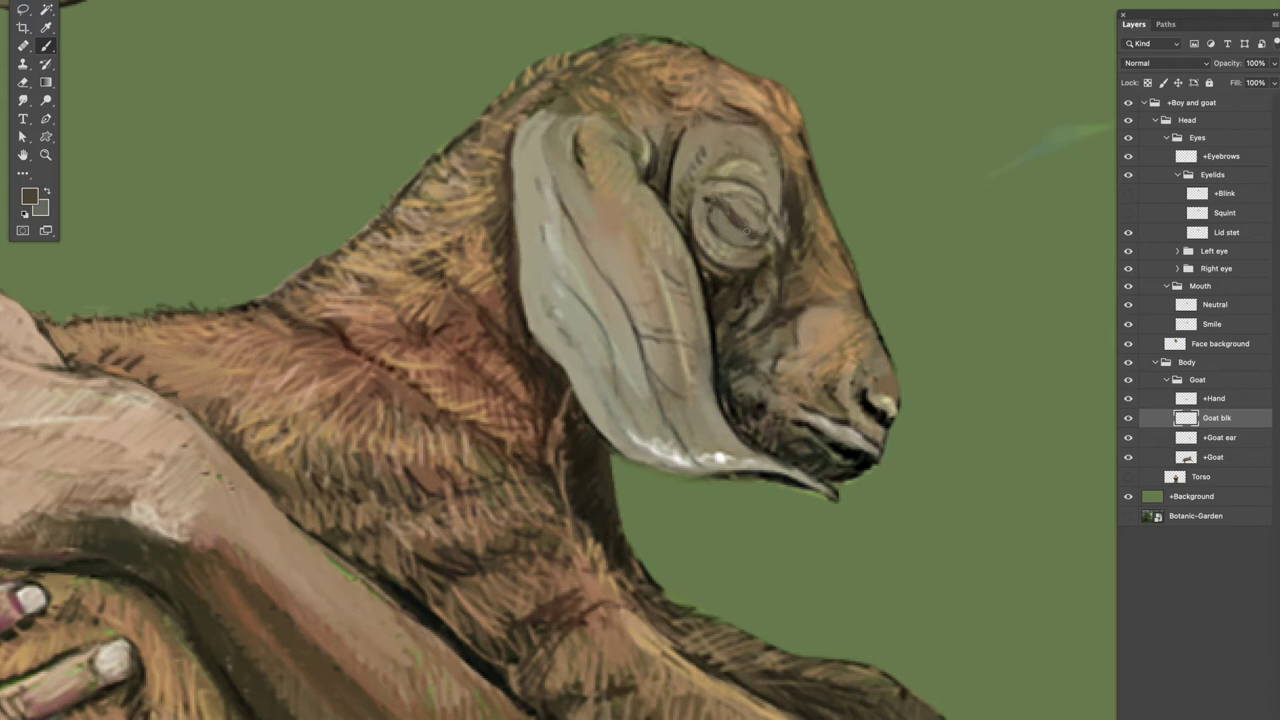
left_click(1128, 419)
left_click(1128, 419)
left_click(1128, 419)
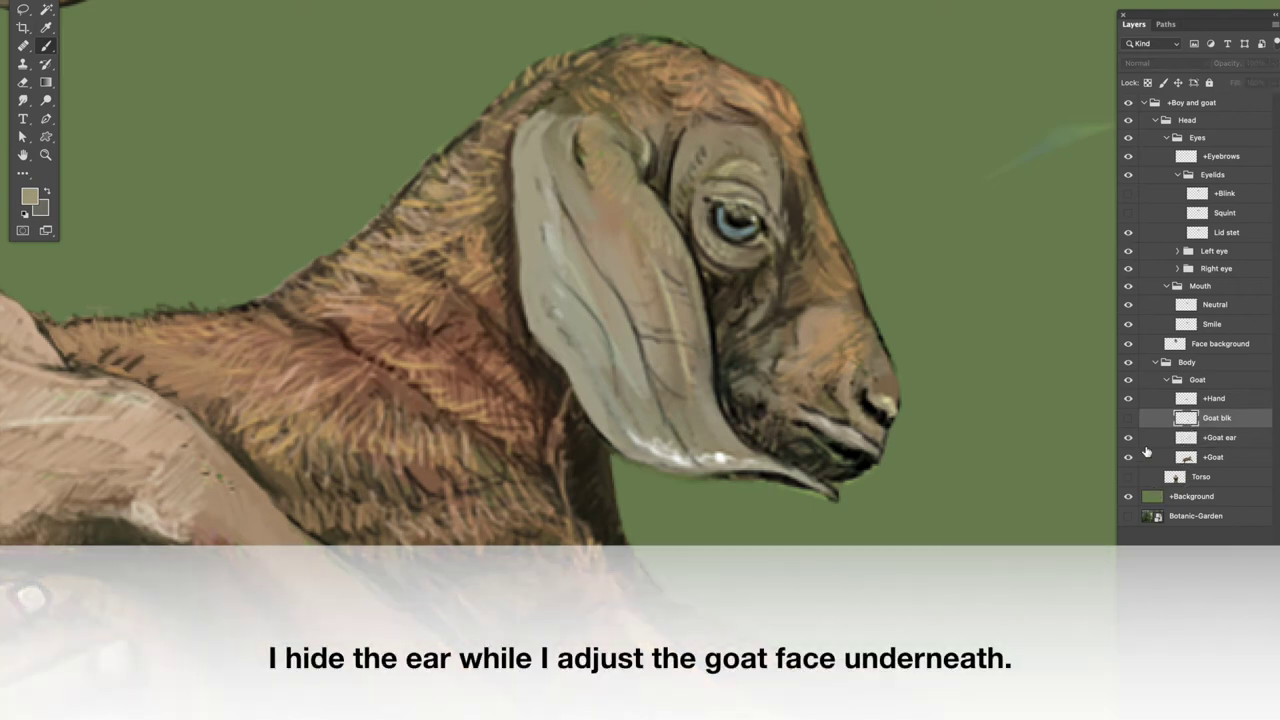
Hide the +Goat ear layer and delete the lassoed lower part of the ear beneath the jaw from the +Goat layer.
left_click(26, 12)
left_click_drag(724, 450, 840, 498)
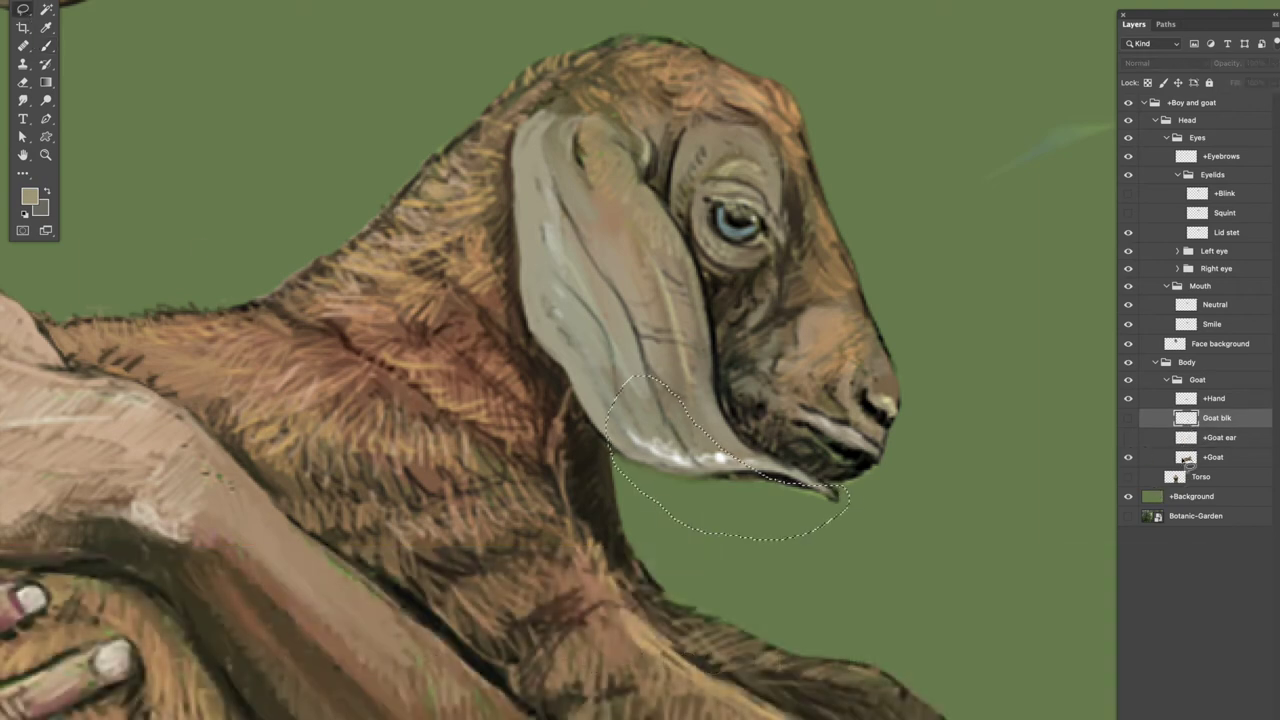
left_click(1148, 456)
key("Delete")
key("super+d")
Sample a fur brown and brush a base over the goat's remaining ear, cheek and jaw on the +Goat layer.
key("i")
left_click(506, 232)
key("b")
mouse_move(600, 430)
left_mouse_down()
mouse_move(592, 365)
mouse_move(636, 342)
mouse_move(772, 462)
left_mouse_up()
mouse_move(725, 298)
left_mouse_down()
mouse_move(757, 455)
mouse_move(808, 474)
left_mouse_up()
left_click_drag(700, 395, 630, 305)
left_click_drag(545, 330, 602, 255)
mouse_move(620, 265)
left_mouse_down()
mouse_move(688, 290)
mouse_move(672, 205)
mouse_move(720, 300)
left_mouse_up()
Paint over the upper ear beside the goat's eye and neck with sampled face and fur tones.
left_click(714, 280, "alt")
left_click(660, 190, "alt")
mouse_move(506, 169)
left_mouse_down()
mouse_move(530, 310)
mouse_move(575, 135)
mouse_move(640, 280)
left_mouse_up()
left_click(605, 209, "alt")
left_click_drag(545, 140, 590, 268)
left_click_drag(575, 125, 530, 165)
left_click(485, 205, "alt")
mouse_move(495, 200)
left_mouse_down()
mouse_move(515, 310)
mouse_move(525, 175)
left_mouse_up()
Paint the goat's cheek and jawline under the ear in sampled tones, toggling the +Goat ear layer to check coverage.
left_click(520, 337, "alt")
left_click(662, 178, "alt")
mouse_move(606, 298)
left_mouse_down()
mouse_move(632, 256)
mouse_move(700, 360)
left_mouse_up()
left_click(727, 420, "alt")
left_click(740, 436, "alt")
left_click_drag(732, 430, 772, 458)
left_click_drag(620, 372, 668, 300)
left_click(1128, 437)
left_click(1128, 437)
Draw fur strokes along the back edge of the erased ear to blend it into the goat's neck.
left_click(461, 212, "alt")
left_click(494, 228, "alt")
left_click_drag(494, 226, 522, 294)
left_click(521, 393, "alt")
left_click_drag(556, 376, 548, 356)
left_click_drag(550, 318, 505, 255)
left_click_drag(540, 236, 520, 200)
Blend fur from the crown down to the neck over the ear's former area with sampled browns.
left_click(645, 160, "alt")
mouse_move(627, 208)
left_mouse_down()
mouse_move(600, 288)
mouse_move(535, 222)
left_mouse_up()
left_click_drag(520, 150, 575, 115)
left_click_drag(530, 260, 502, 186)
left_click(522, 215, "alt")
left_click_drag(566, 336, 530, 250)
left_click_drag(570, 368, 545, 312)
mouse_move(510, 150)
left_mouse_down()
mouse_move(498, 134)
mouse_move(556, 100)
left_mouse_up()
left_click(590, 112, "alt")
left_click_drag(598, 116, 619, 147)
Refine the goat's cheek, jawline and throat on the +Goat layer with short strokes in a sampled tone.
left_click(640, 240, "alt")
left_click_drag(618, 250, 648, 338)
mouse_move(656, 326)
left_mouse_down()
mouse_move(708, 384)
mouse_move(734, 442)
left_mouse_up()
left_click_drag(786, 474, 802, 484)
mouse_move(740, 452)
left_mouse_down()
mouse_move(842, 484)
mouse_move(714, 420)
left_mouse_up()
mouse_move(712, 430)
left_mouse_down()
mouse_move(651, 377)
mouse_move(740, 460)
left_mouse_up()
left_click_drag(655, 380, 600, 420)
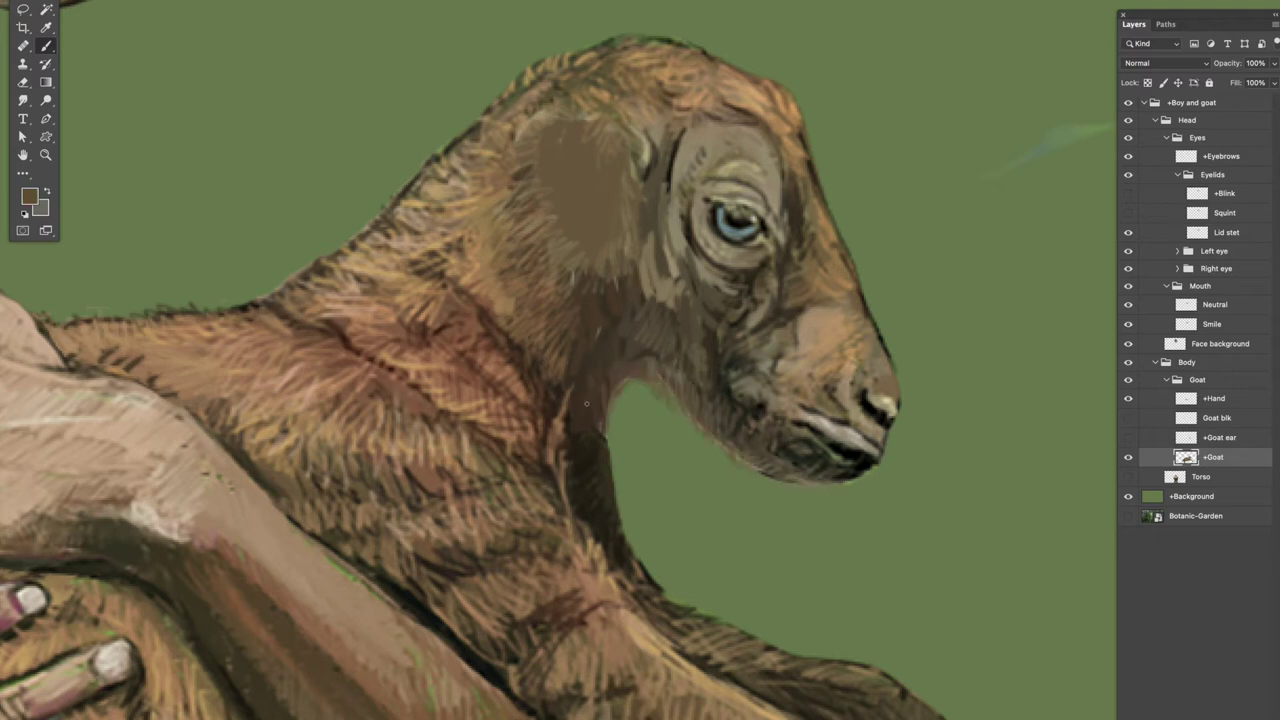
Show the +Goat ear layer and try rotating the ear about a pivot placed at its base.
left_click(1128, 437)
mouse_move(680, 292)
left_mouse_down()
mouse_move(655, 308)
mouse_move(680, 292)
left_mouse_up()
left_click_drag(674, 305, 603, 177)
mouse_move(850, 505)
left_mouse_down()
mouse_move(812, 515)
mouse_move(850, 498)
left_mouse_up()
key("Escape")
Lasso the goat's tail on the +Goat layer and put it on a new layer named +Goat tail.
key("super+minus")
key("super+minus")
left_click(1128, 418)
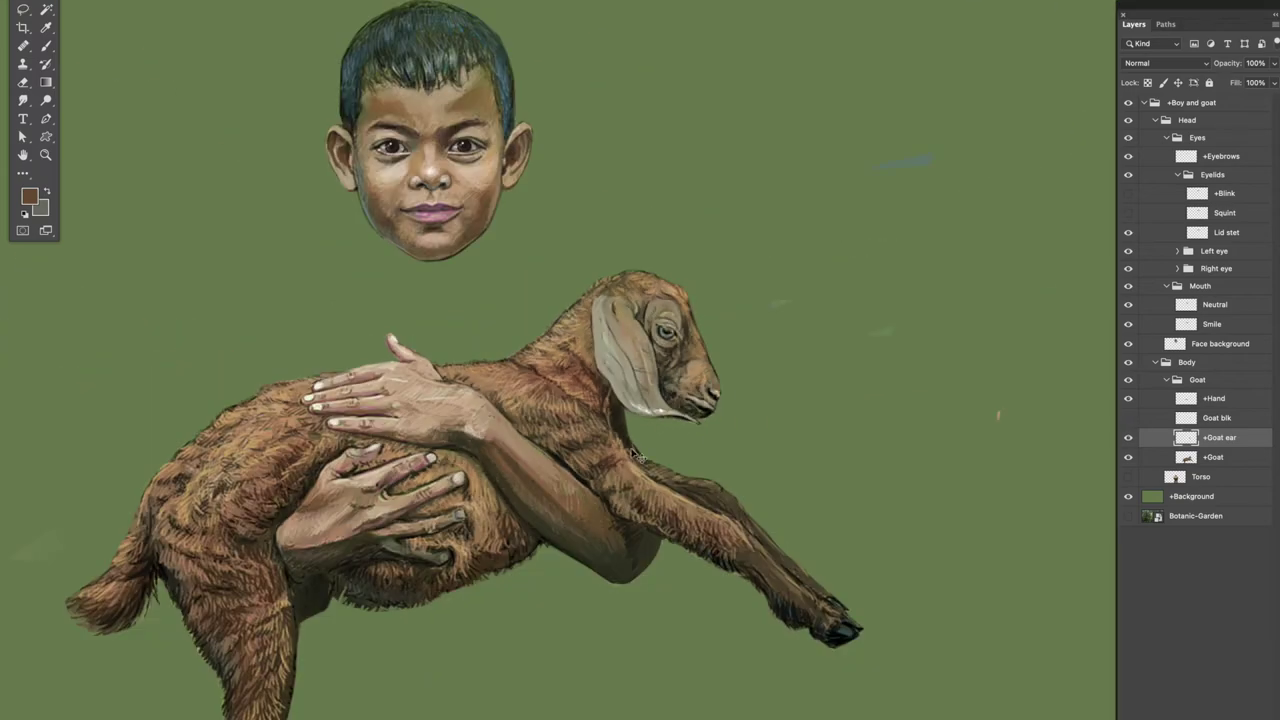
key("l")
mouse_move(139, 527)
left_mouse_down()
mouse_move(367, 515)
mouse_move(385, 590)
mouse_move(383, 482)
mouse_move(376, 520)
left_mouse_up()
left_click(1213, 457)
key("shift+super+j")
double_click(1213, 457)
type("+G")
Hide the ear, delete the selected tail area from the +Goat layer, check it against +Goat tail, and deselect.
left_click(1182, 477)
left_click(1128, 437)
key("BackSpace")
left_click(1128, 457)
left_click(1128, 457)
key("ctrl+d")
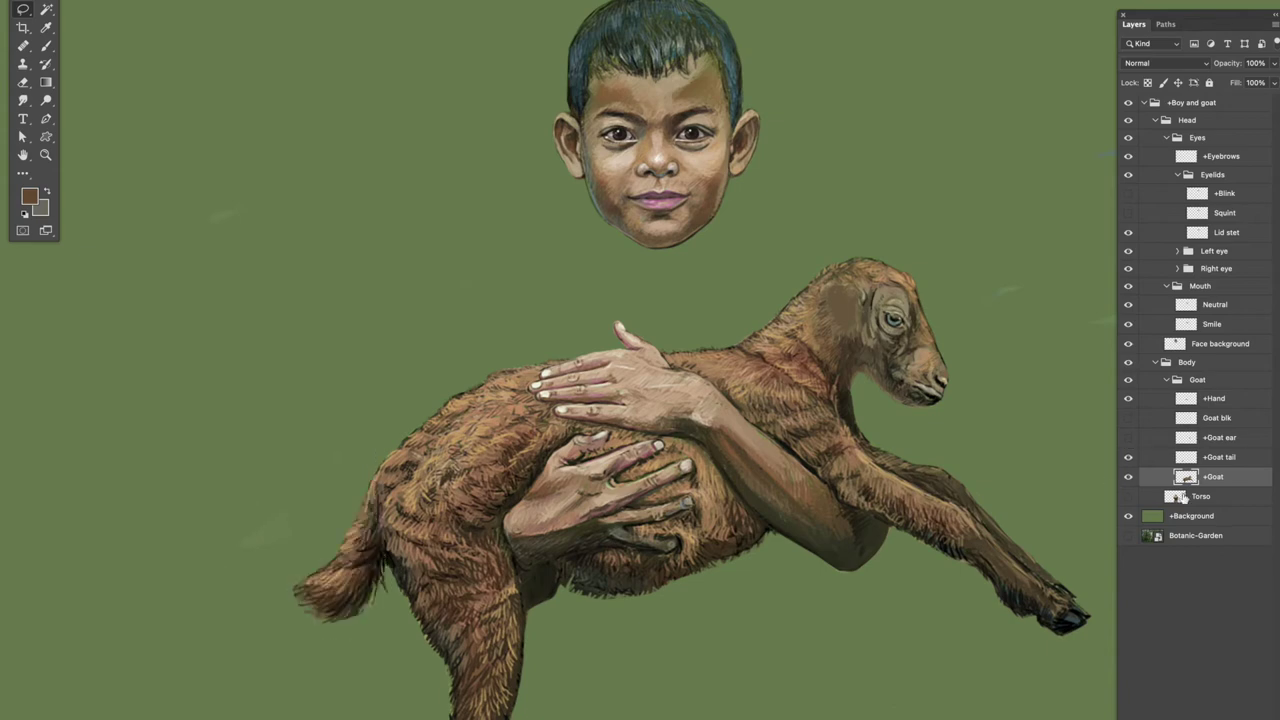
Lasso the goat's front legs and cut them from the +Goat layer onto a new layer named +Legs.
mouse_move(838, 485)
left_mouse_down()
mouse_move(870, 525)
mouse_move(840, 488)
left_mouse_up()
key("ctrl+j")
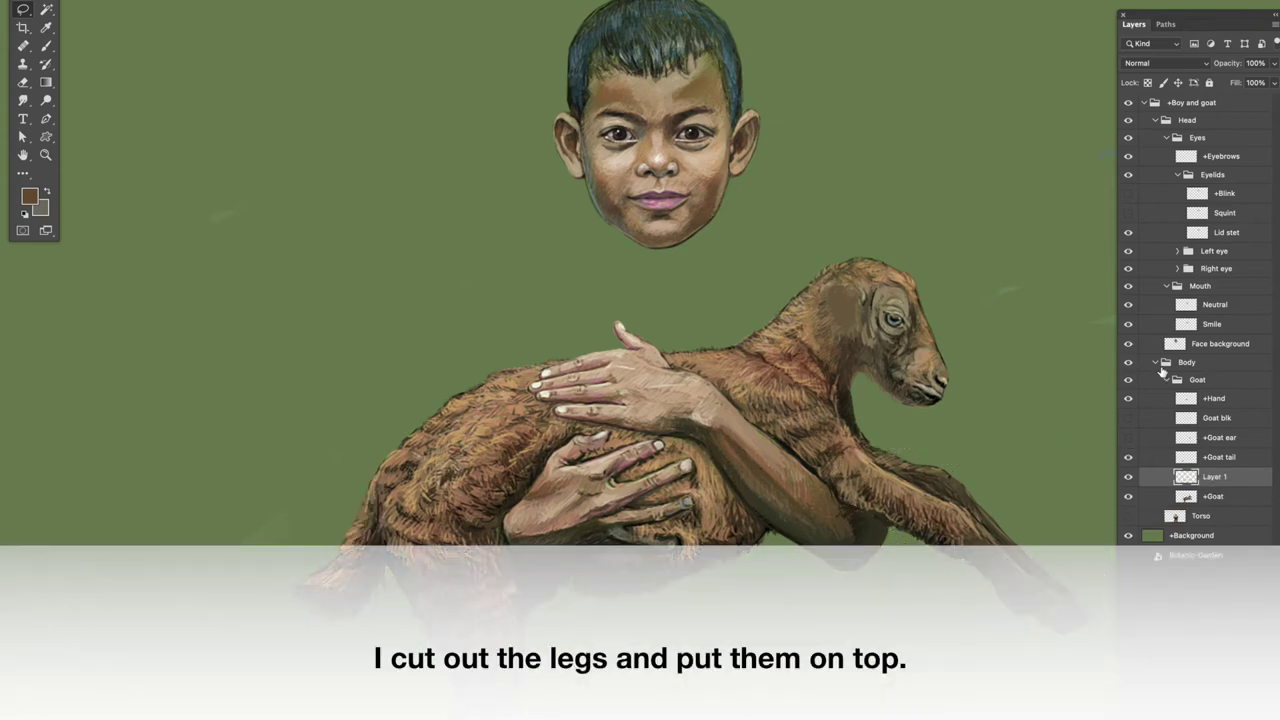
left_click(1213, 496)
left_click_drag(891, 540, 866, 424)
key("Delete")
left_click(1128, 477)
key("ctrl+d")
left_click(1128, 477)
Load the +Legs outline as a selection, hide that layer, and paint the elbow area beneath on +Goat in a sampled dark tone.
left_click(1213, 477)
left_click(1186, 477, "super")
left_click(1128, 477)
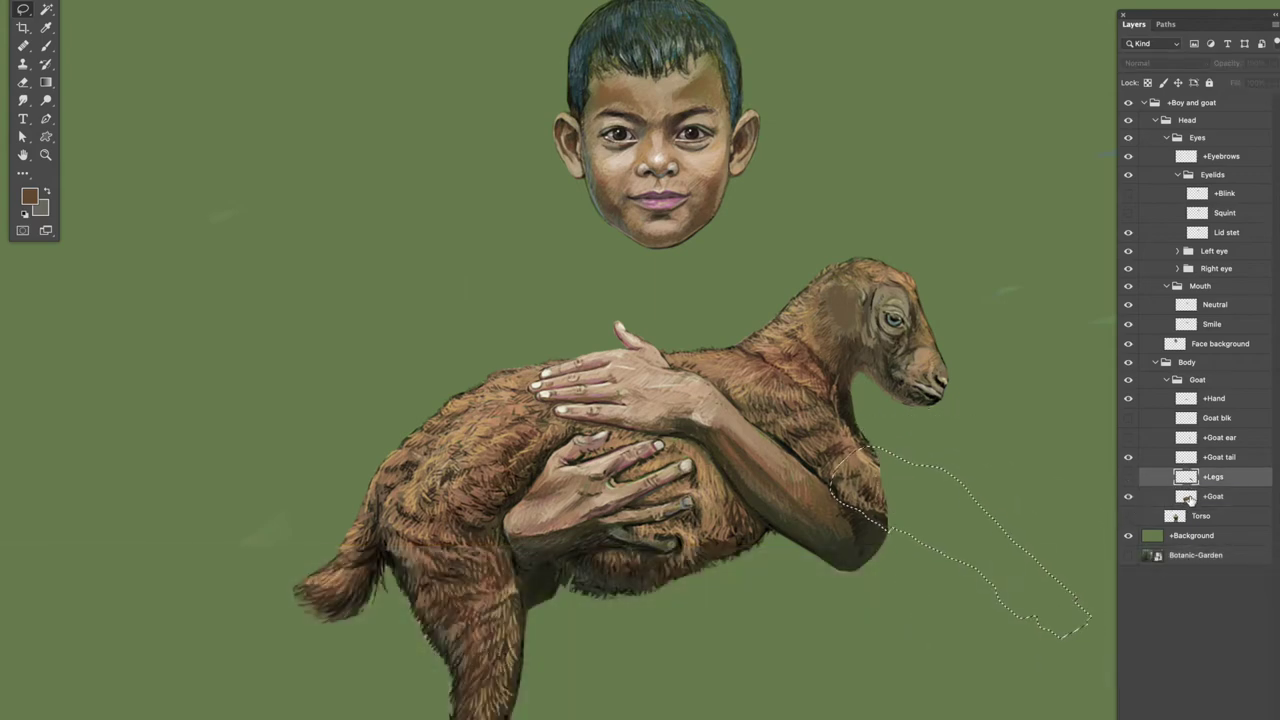
left_click(1190, 496)
key("b")
left_click(858, 505, "alt")
left_click_drag(850, 485, 863, 511)
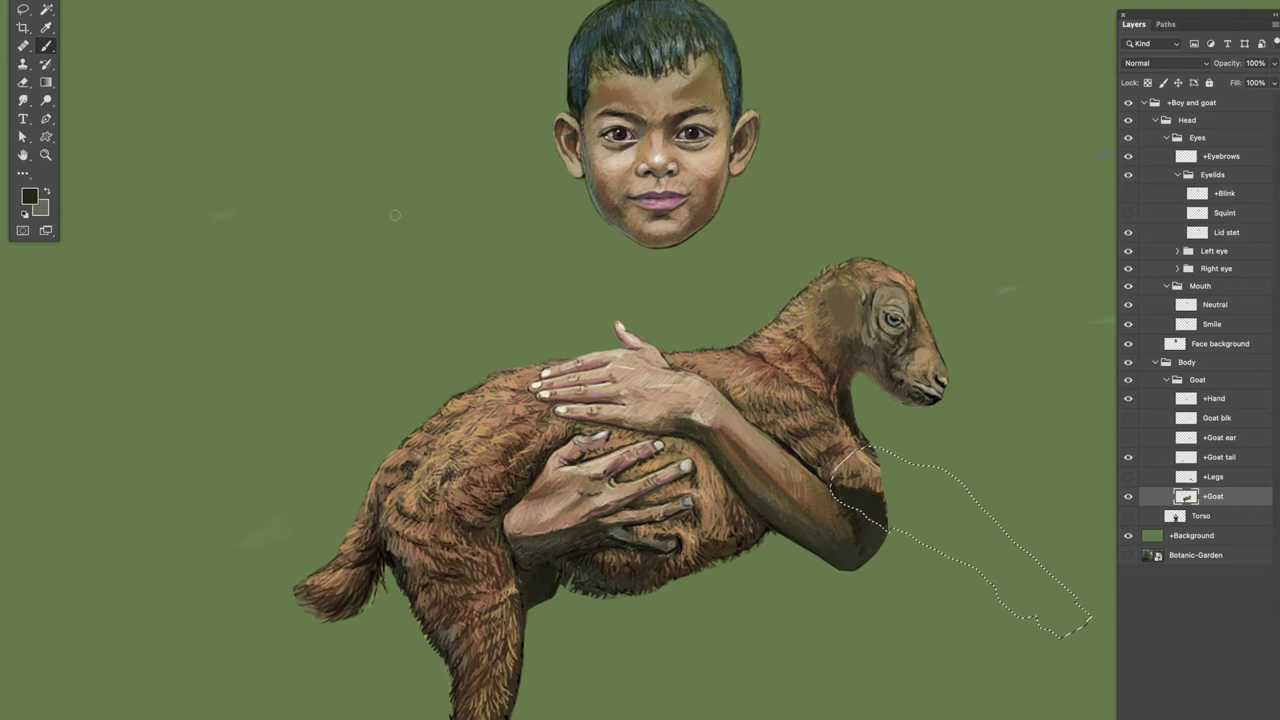
key("ctrl+d")
Show +Legs with +Goat hidden and erase along the underside of the upper legs on the +Legs layer.
left_click(1128, 477)
left_click(1128, 496)
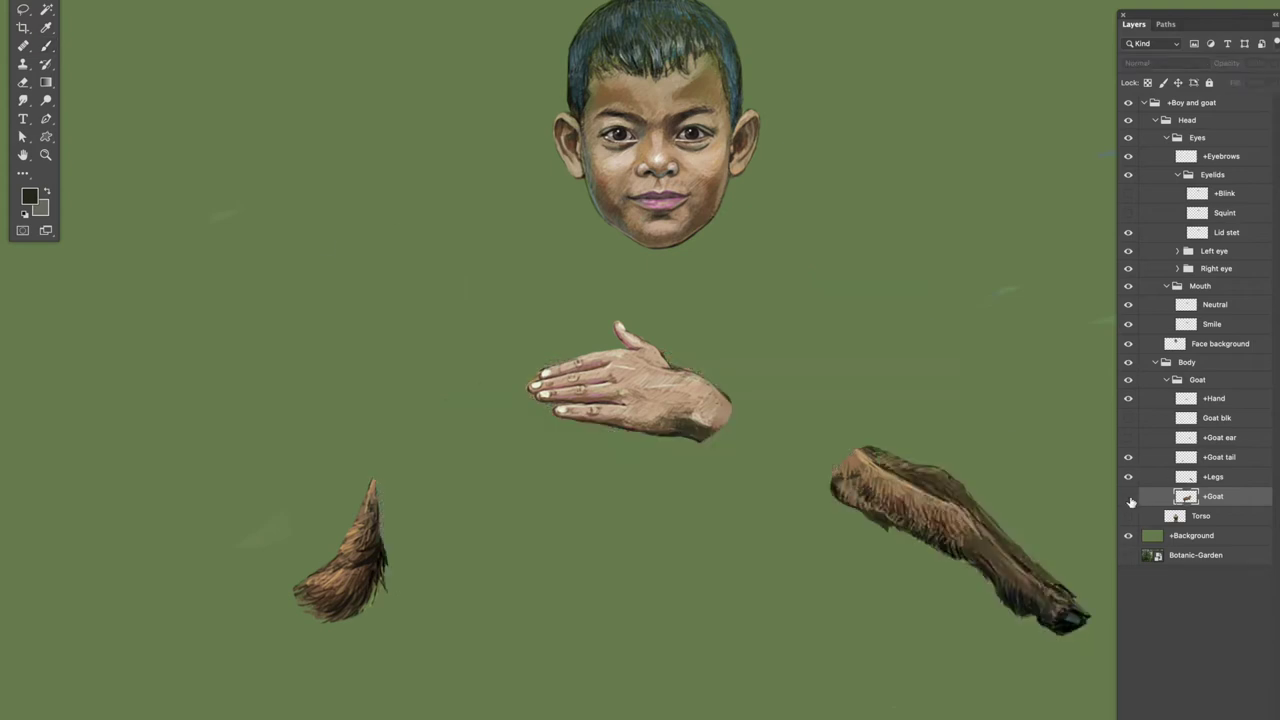
left_click(22, 82)
left_click(1213, 477)
left_click_drag(866, 516, 888, 528)
Return to the +Goat layer and show the +Legs, Torso, Goat blk and +Goat ear layers to check the assembled figure.
left_click(1128, 496)
left_click(1128, 477)
left_click(1190, 498)
key("b")
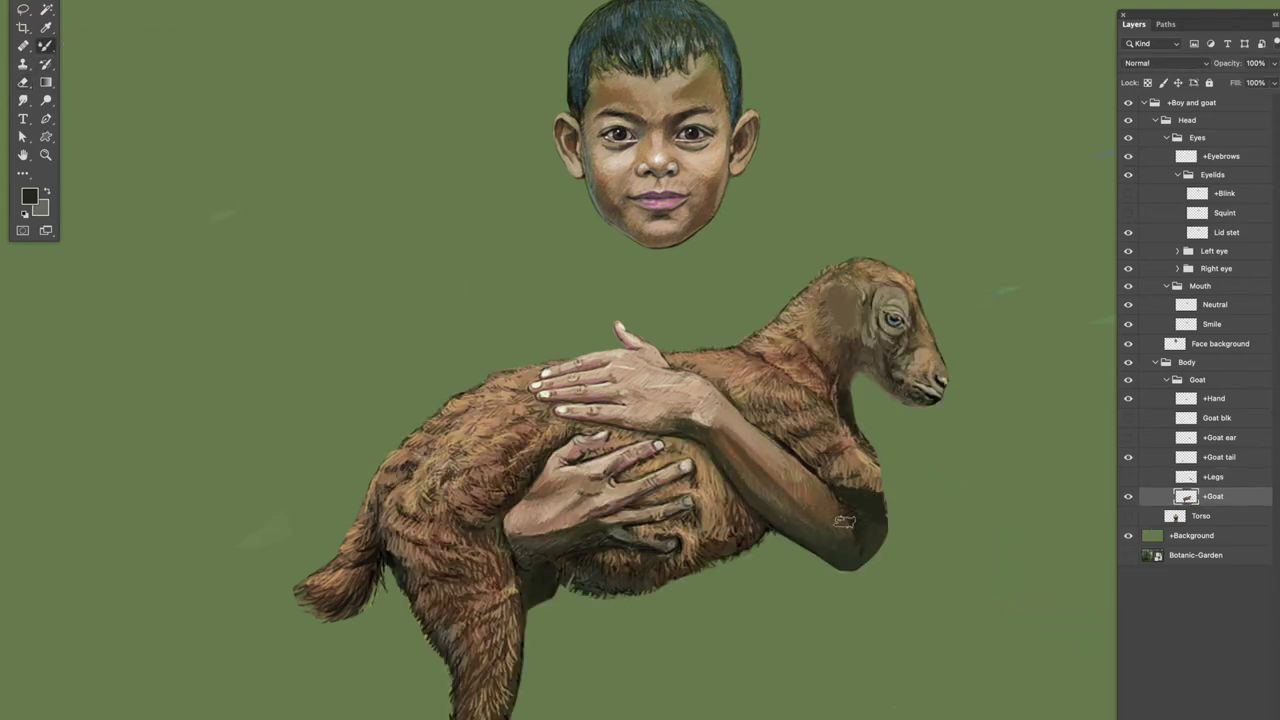
left_click(1128, 477)
left_click(1128, 516)
left_click(1128, 418)
left_click(1128, 437)
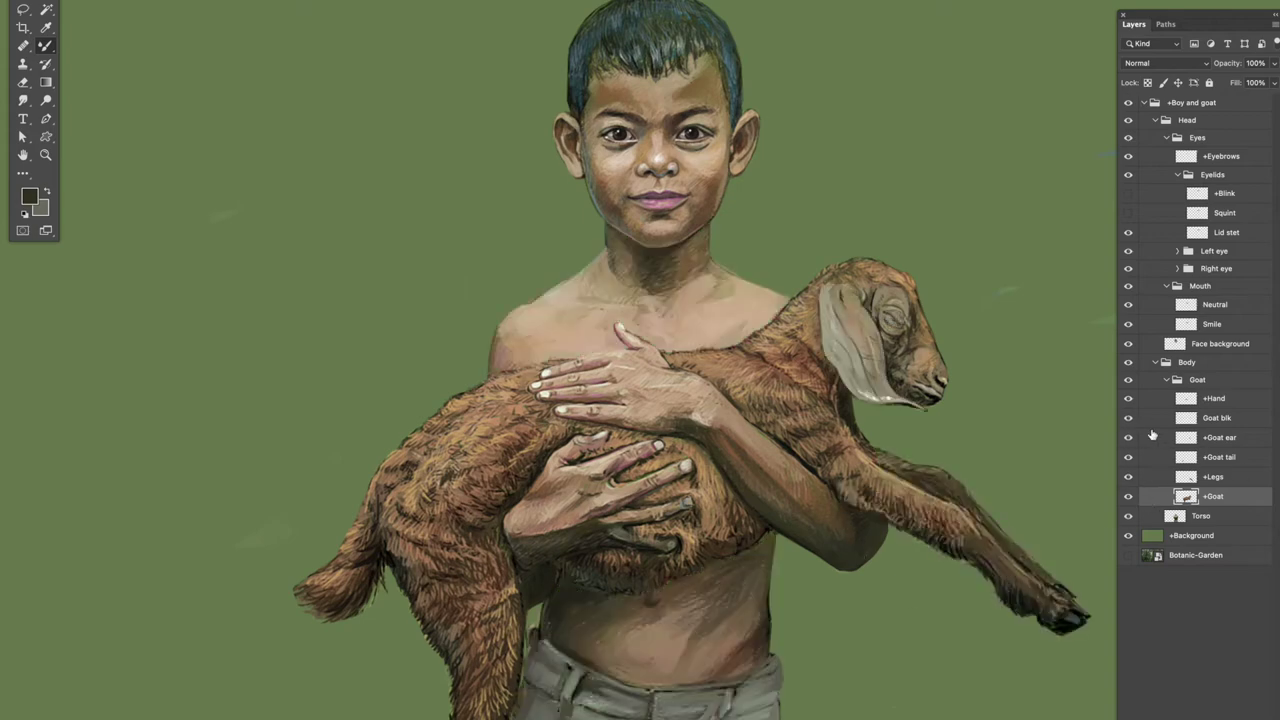
Hide the ear, lasso the goat's head on the +Goat layer and put it on a new layer named +Goat hd.
key("super+plus")
left_click_drag(1043, 451, 763, 489)
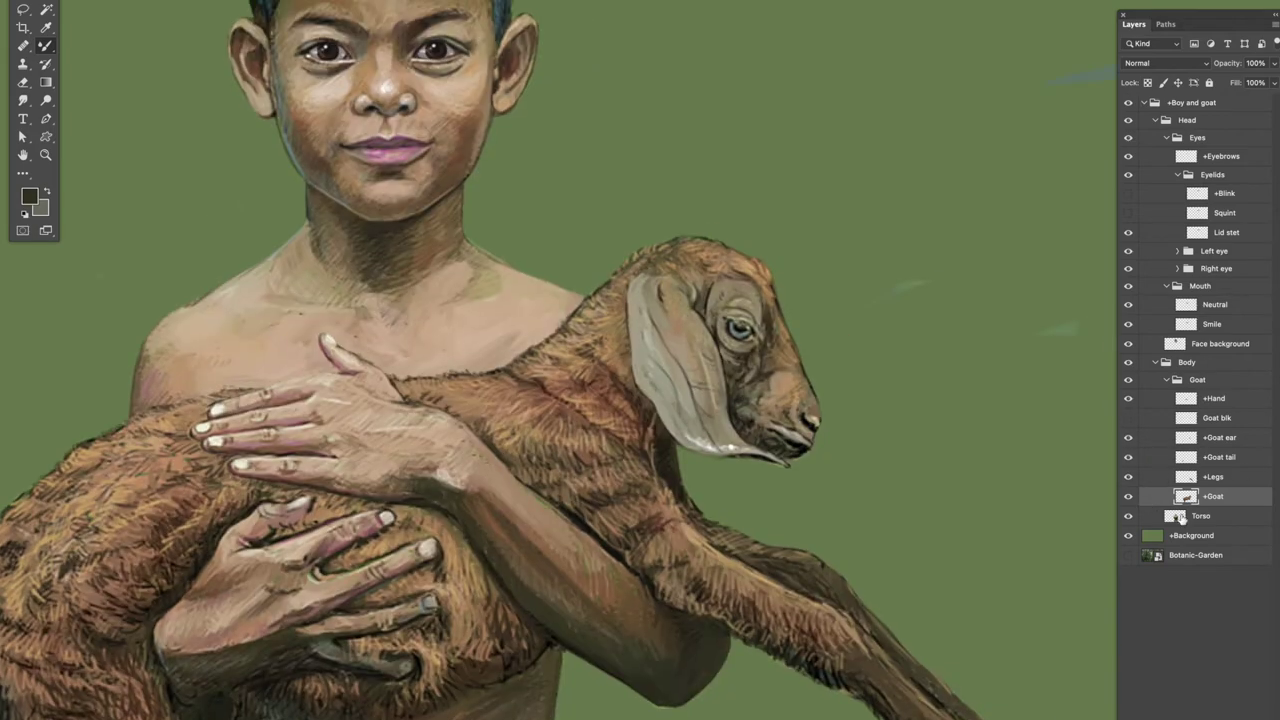
left_click(1128, 437)
key("l")
mouse_move(680, 223)
left_mouse_down()
mouse_move(625, 283)
mouse_move(841, 346)
mouse_move(686, 223)
left_mouse_up()
key("super+j")
double_click(1210, 495)
Move +Goat hd beneath +Goat ear and group the two layers in a group named +Goat face.
left_click_drag(1190, 498, 1198, 447)
left_click(1205, 439, "shift")
key("super+g")
double_click(1212, 437)
type("Goat face")
key("Return")
left_click(1178, 437)
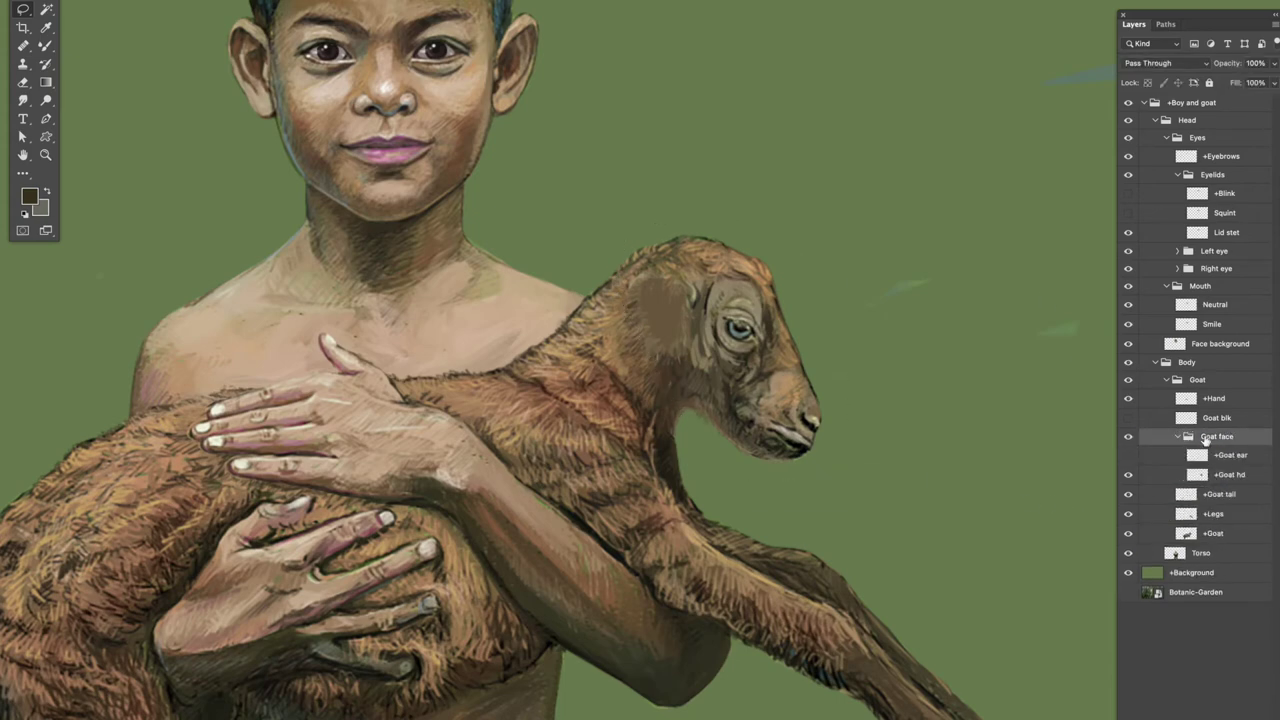
double_click(1228, 474)
type("Goat hd")
left_click(1128, 455)
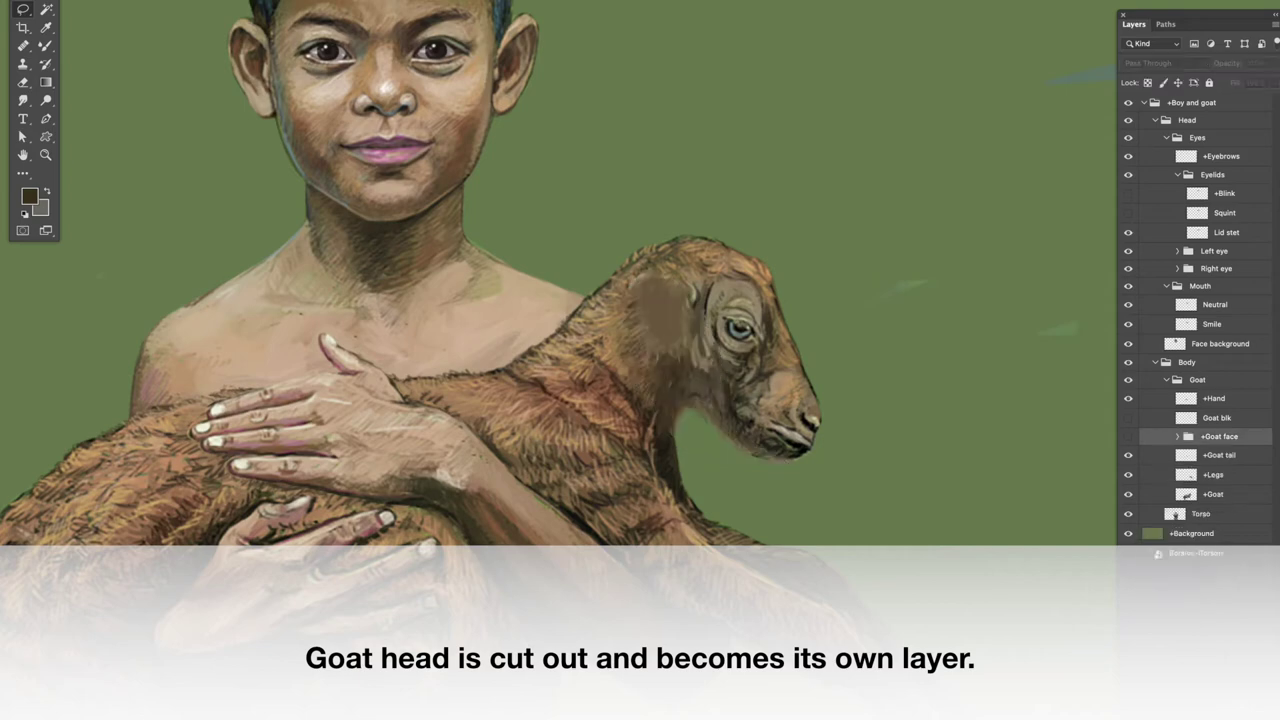
Hide the +Goat face group and lasso the head area on the +Goat layer.
left_click(1128, 437)
left_click(1178, 437)
left_click(1228, 474)
left_click(1178, 437)
left_click(1213, 494)
mouse_move(602, 268)
left_mouse_down()
mouse_move(722, 173)
mouse_move(588, 264)
left_mouse_up()
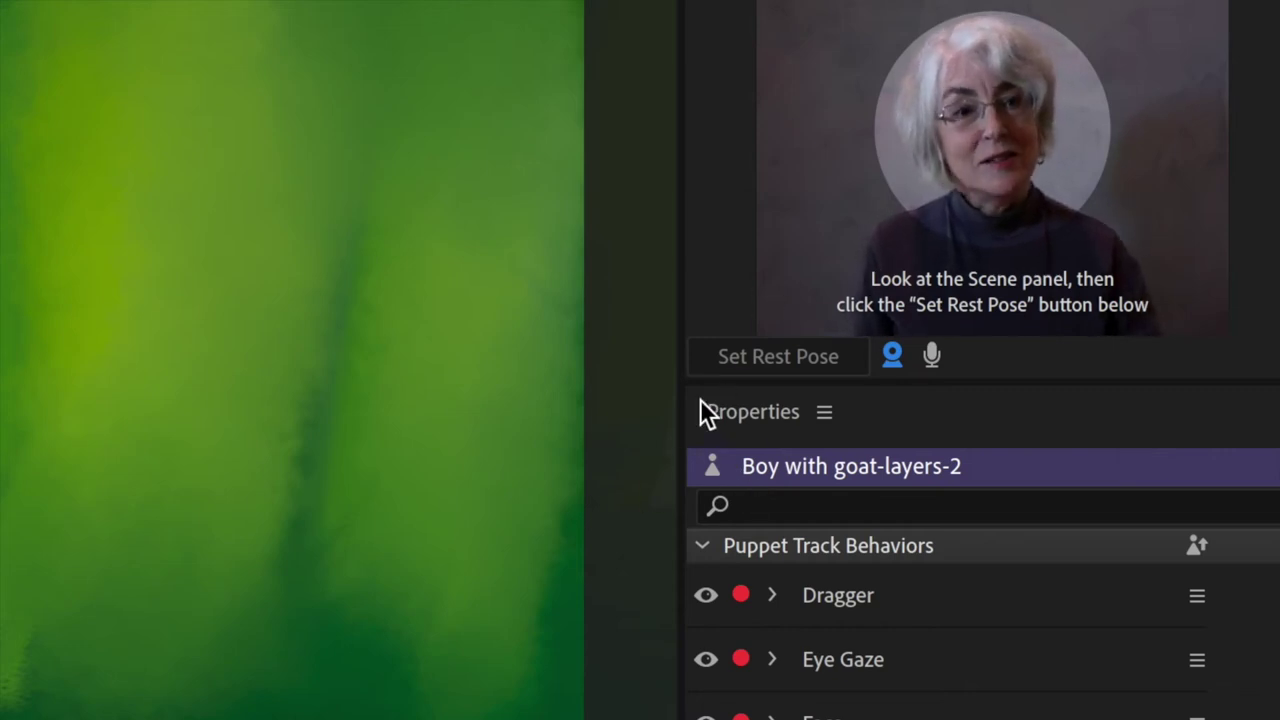
Switch to Character Animator, set the camera's rest pose for the puppet, and try moving the goat in the scene.
left_click(790, 357)
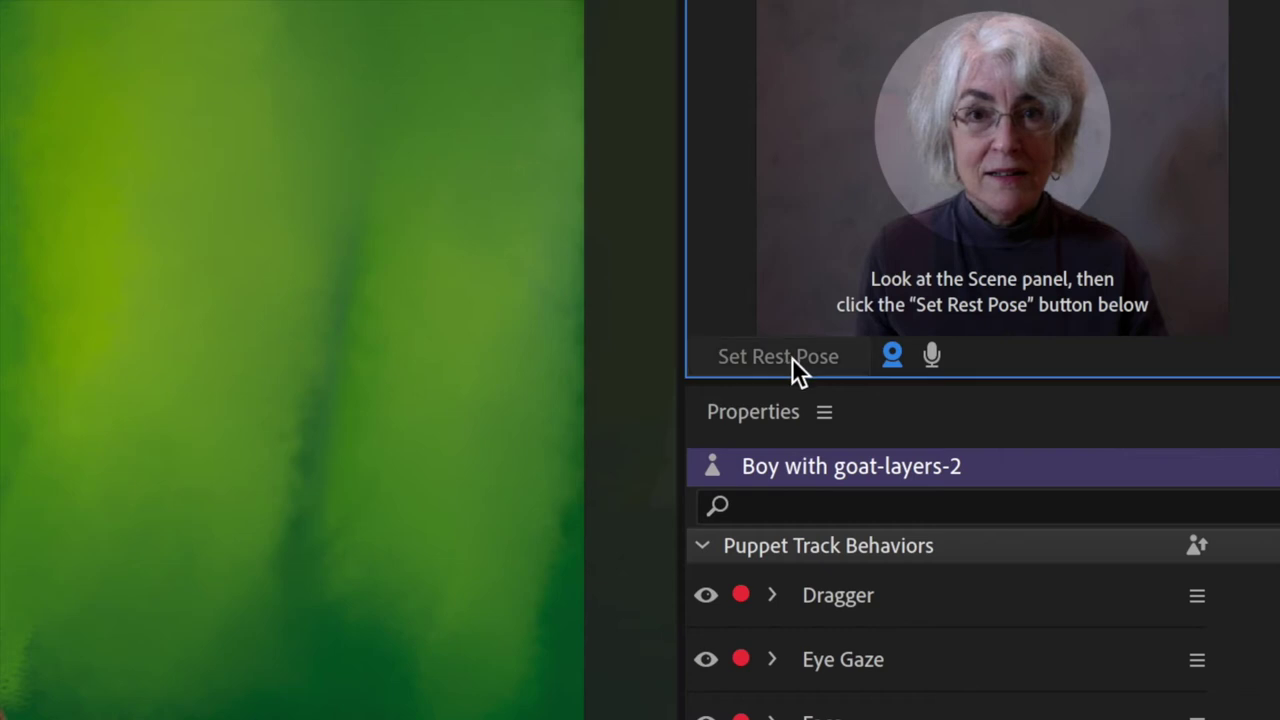
left_click(786, 358)
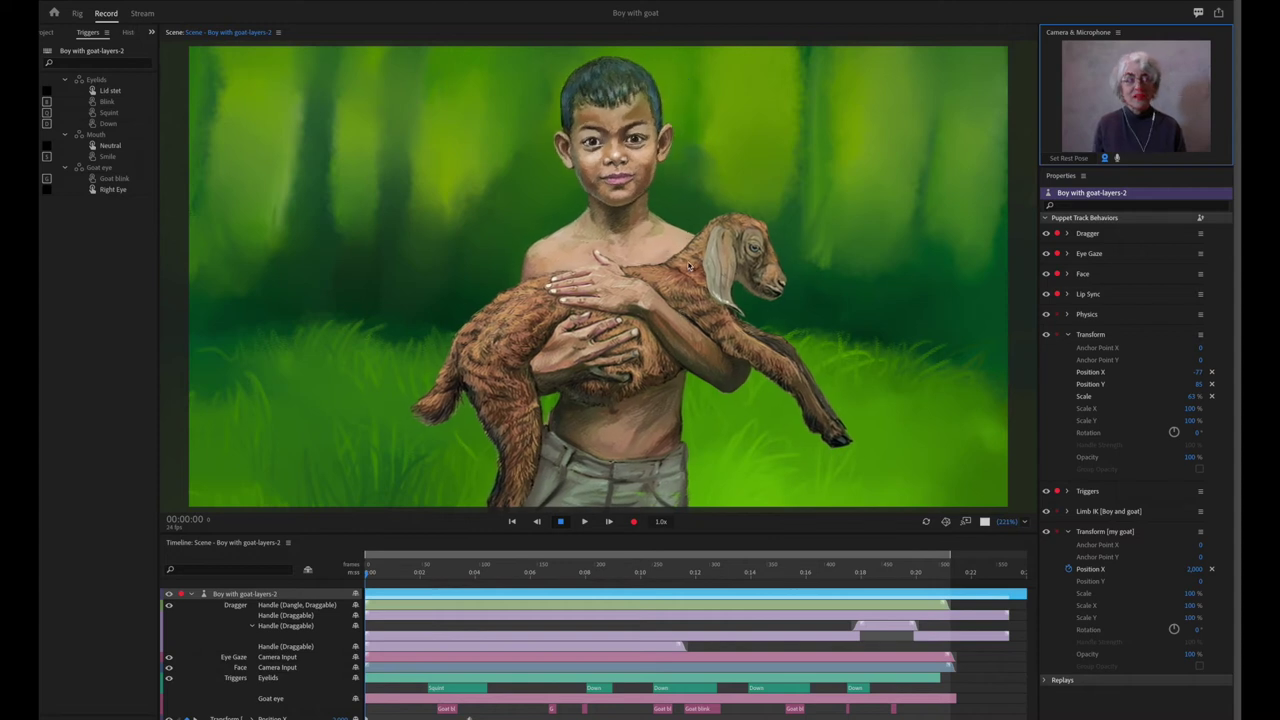
left_click_drag(690, 340, 691, 315)
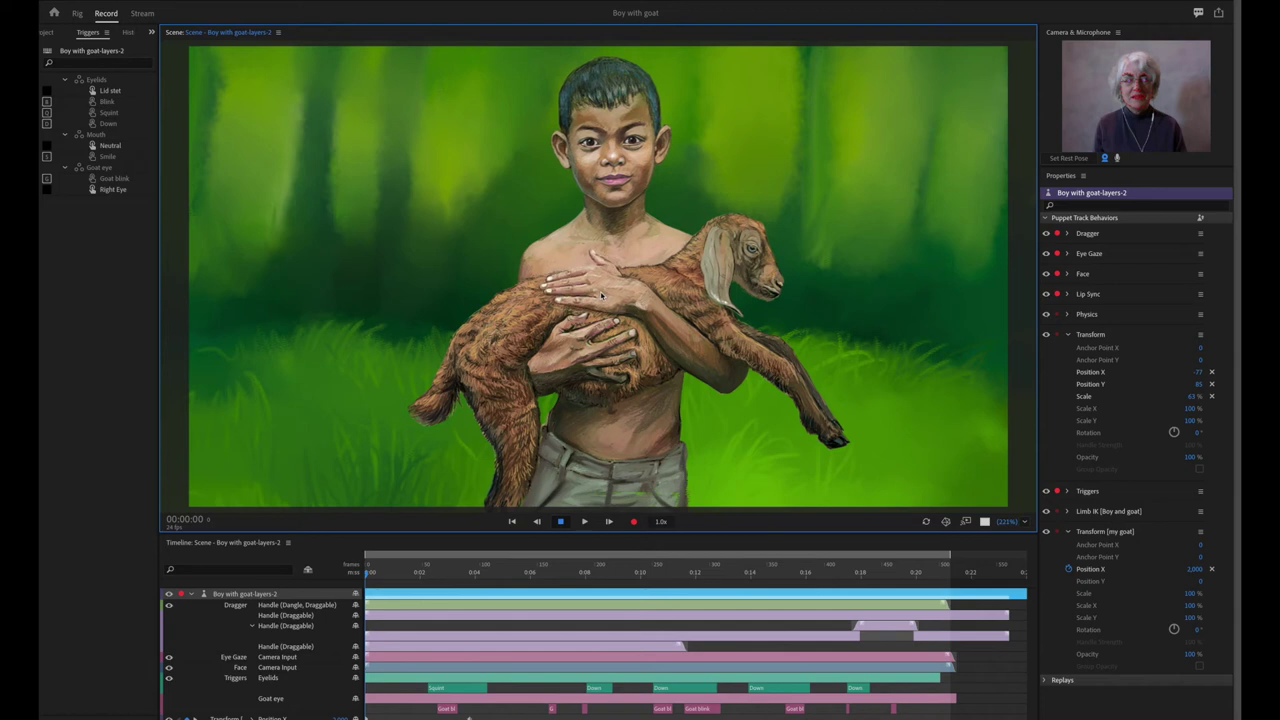
left_click_drag(765, 285, 768, 215)
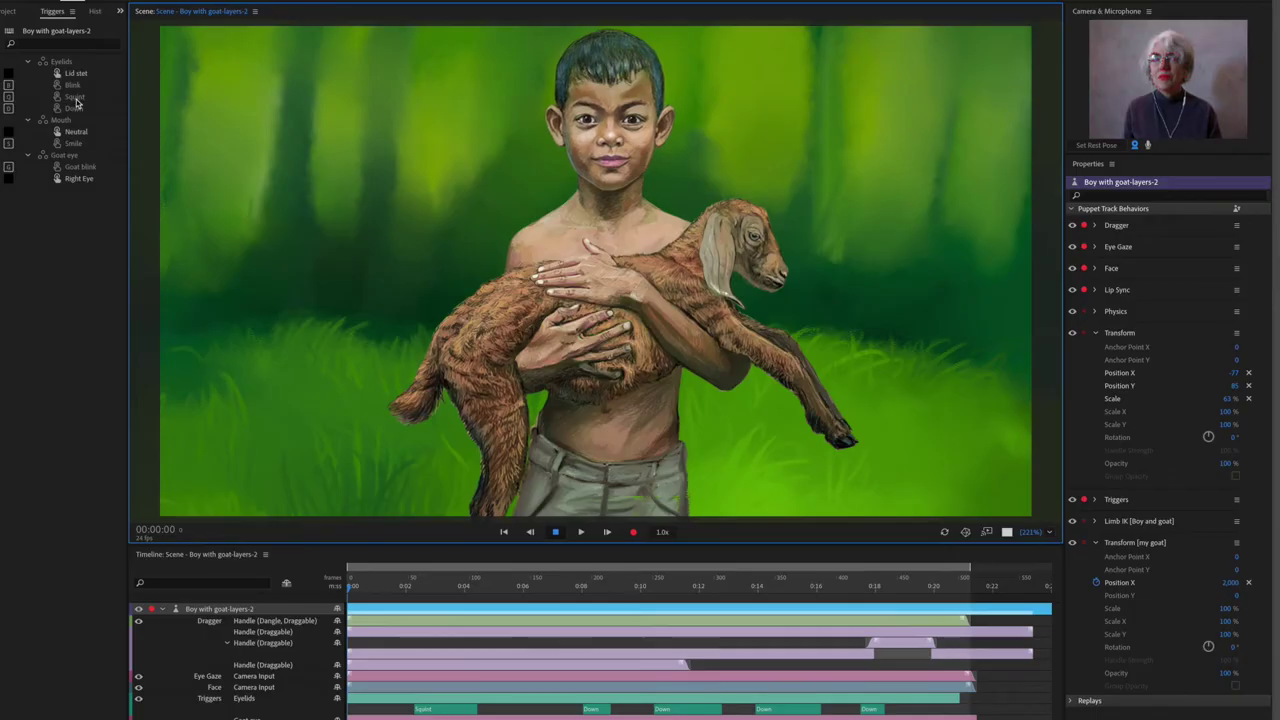
left_click(232, 358)
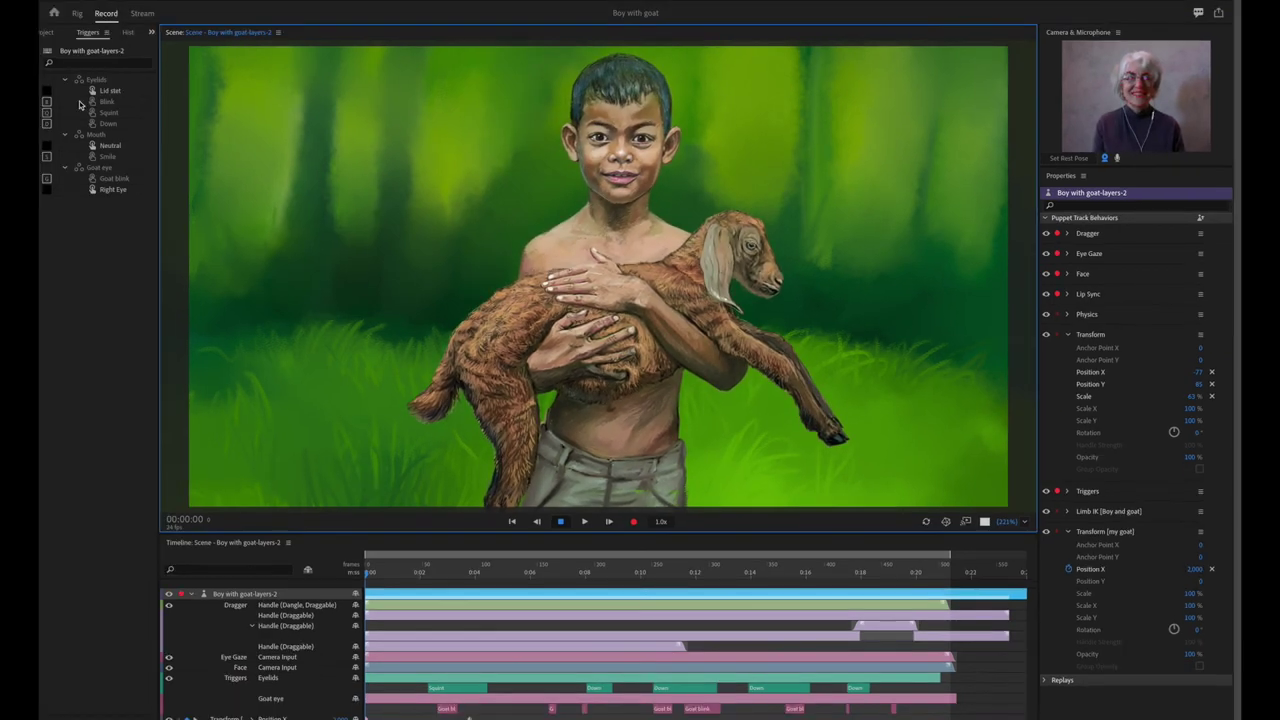
Open the Boy with goat-layers-2 puppet for rigging and examine its Boy and goat, my goat and Background groups.
left_click(79, 18)
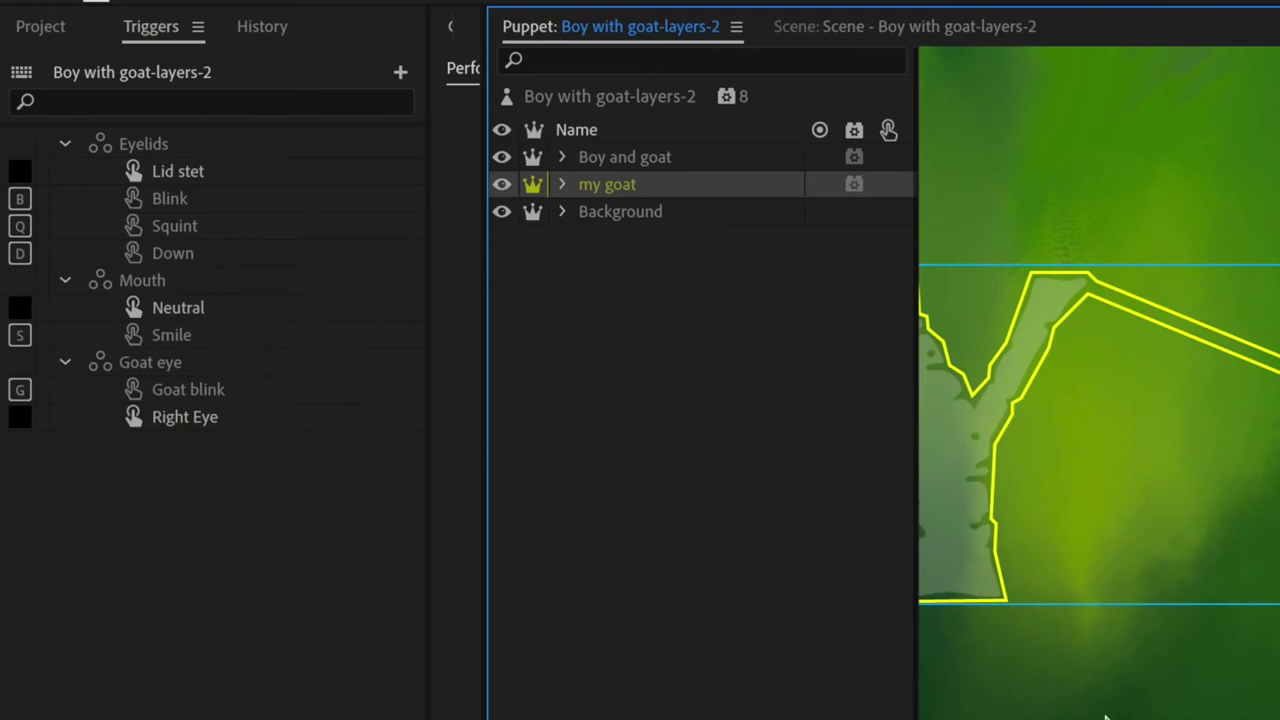
left_click(685, 322)
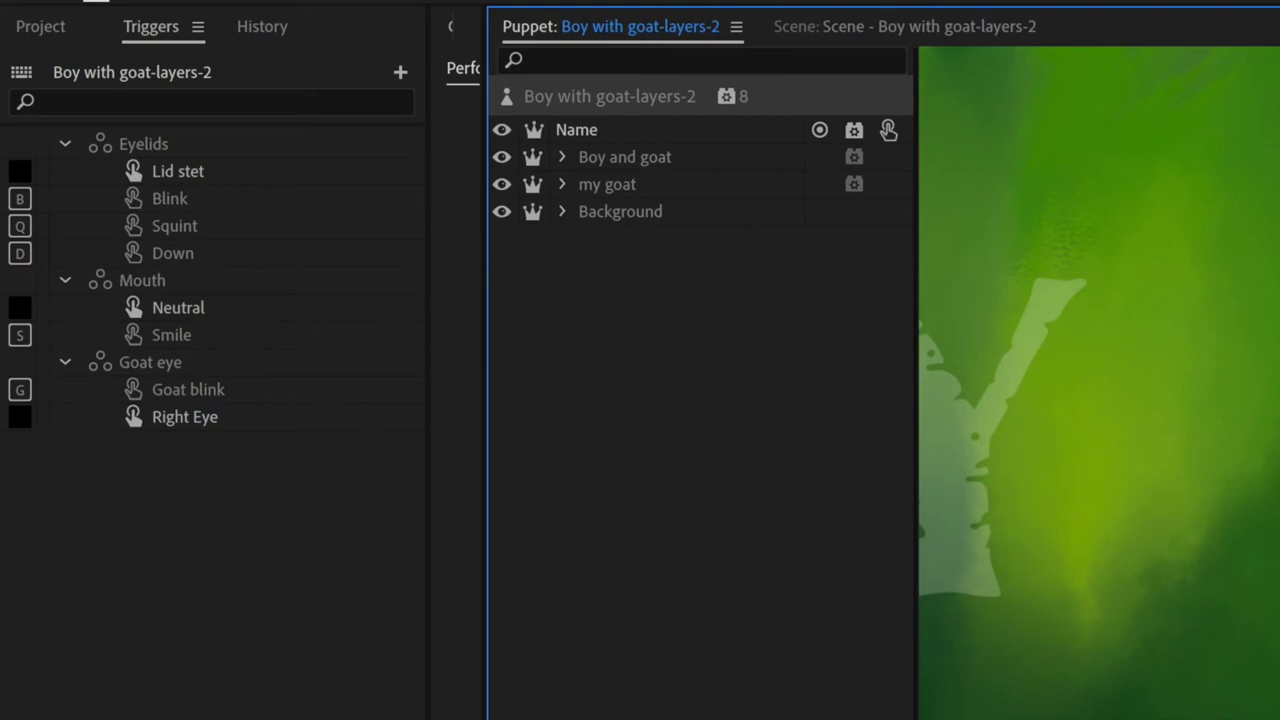
left_click(630, 160)
left_click(638, 215)
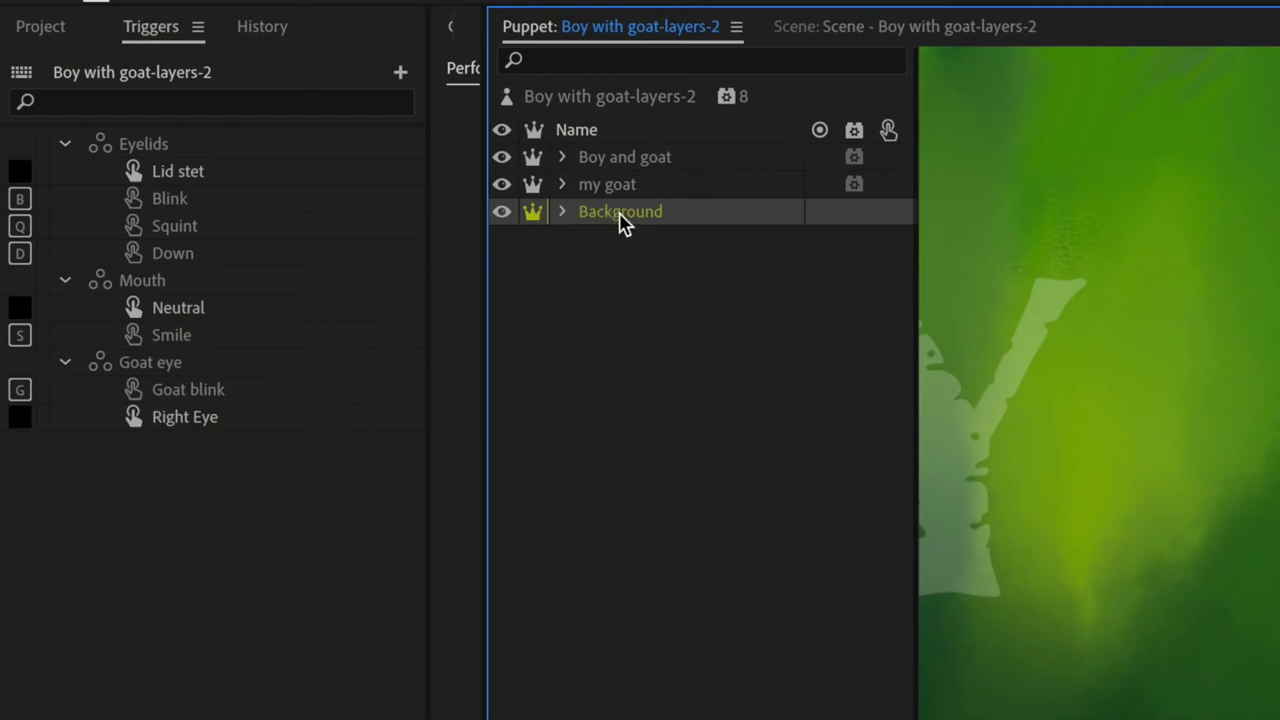
left_click(535, 217)
left_click(617, 195)
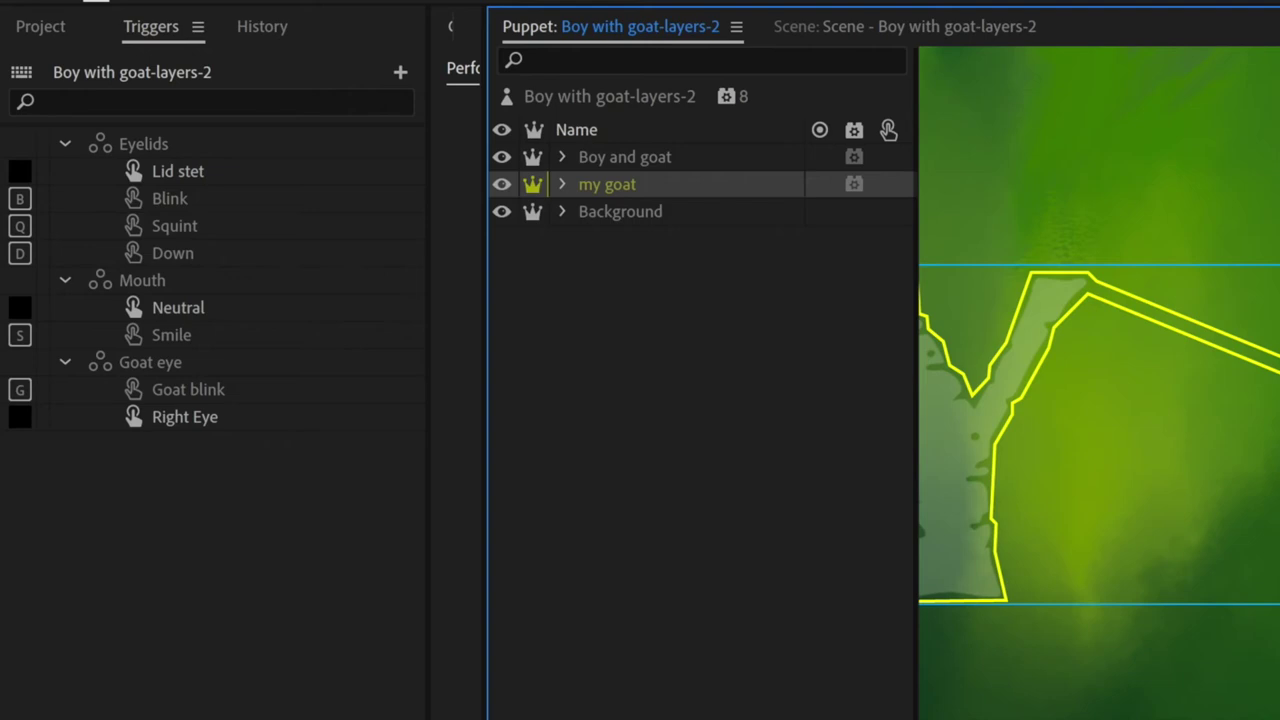
left_click(634, 162)
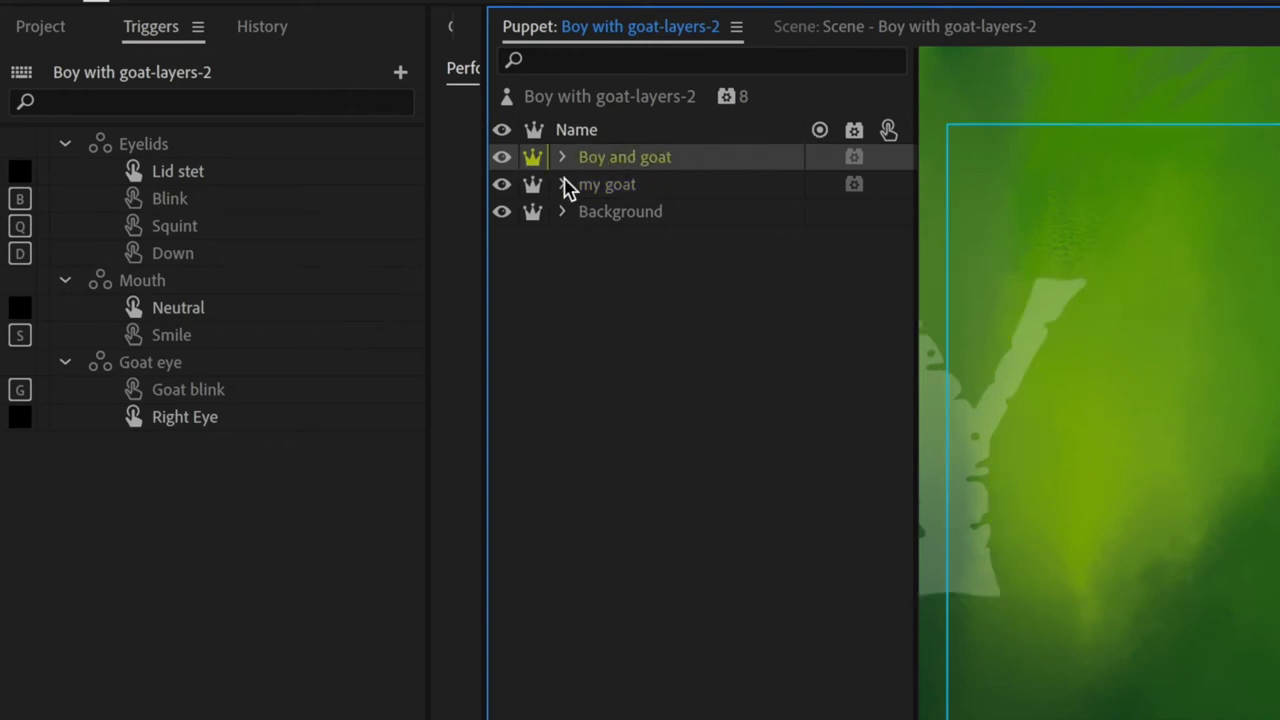
left_click(624, 192)
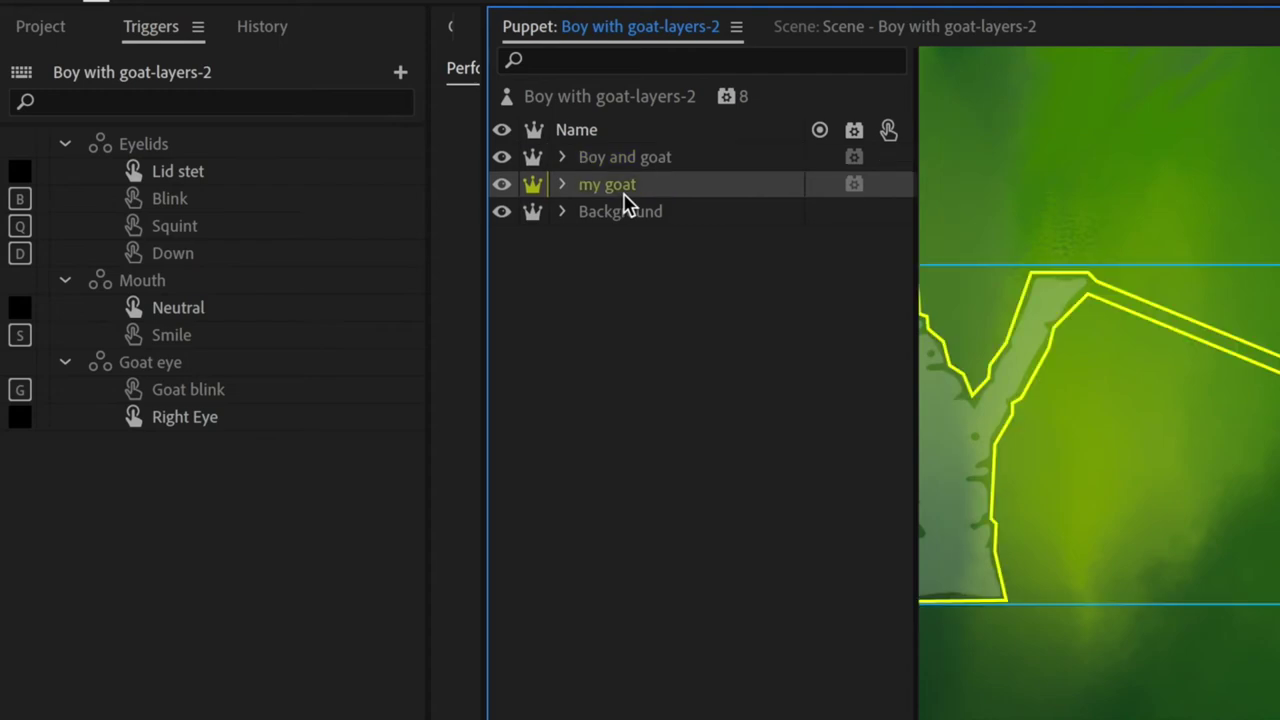
left_click(854, 187)
left_click(594, 162)
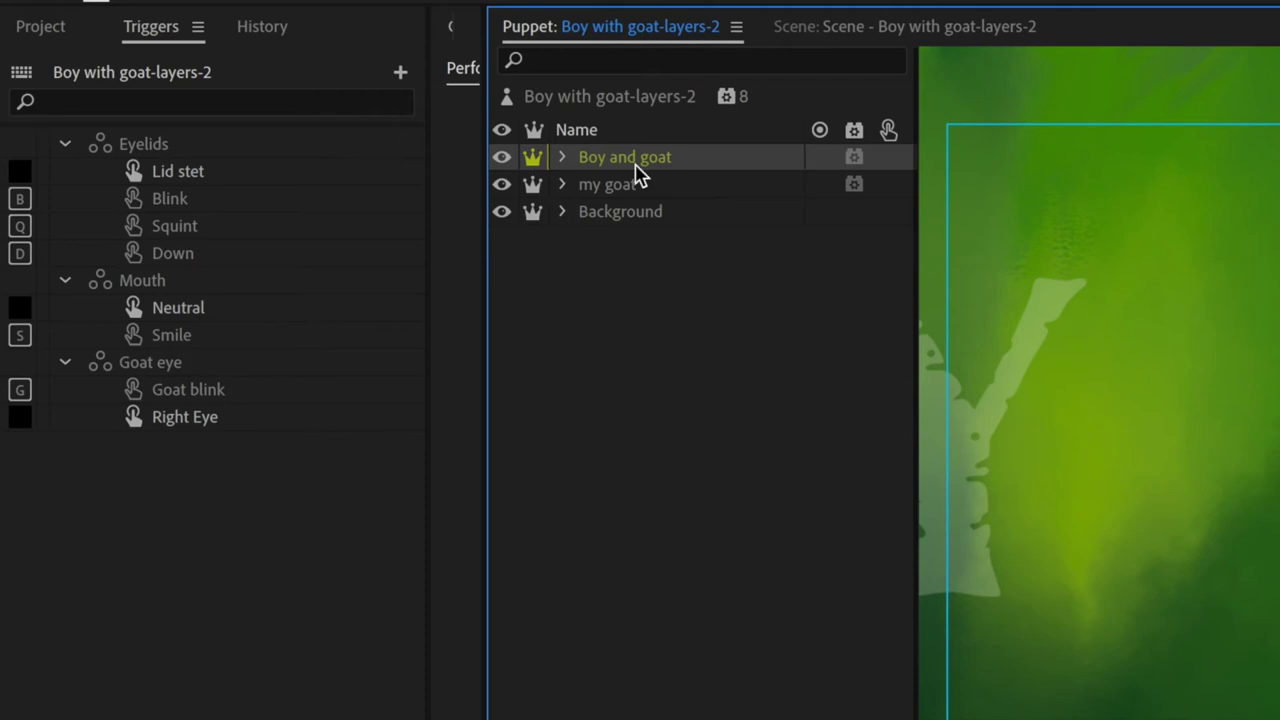
Expand the Boy and goat hierarchy and examine the handles and tags on the Goat, Hand, Goat ear and Goat face groups.
left_click(562, 158)
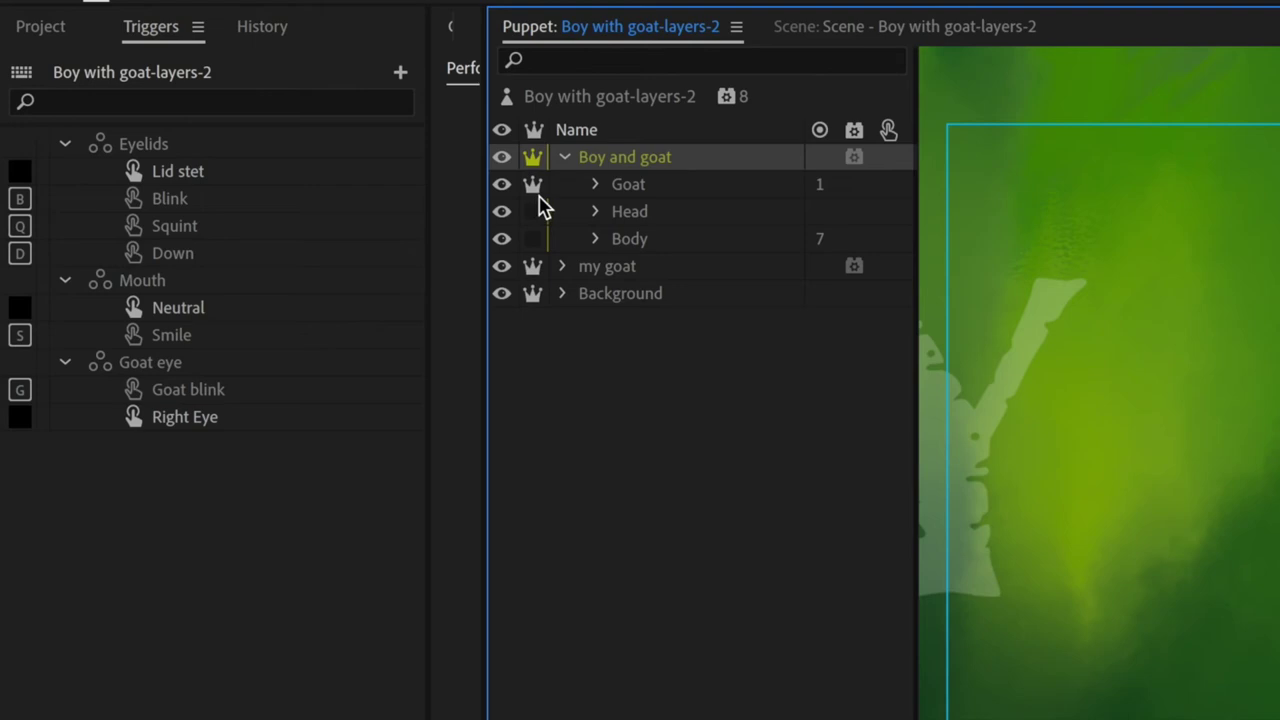
left_click(638, 195)
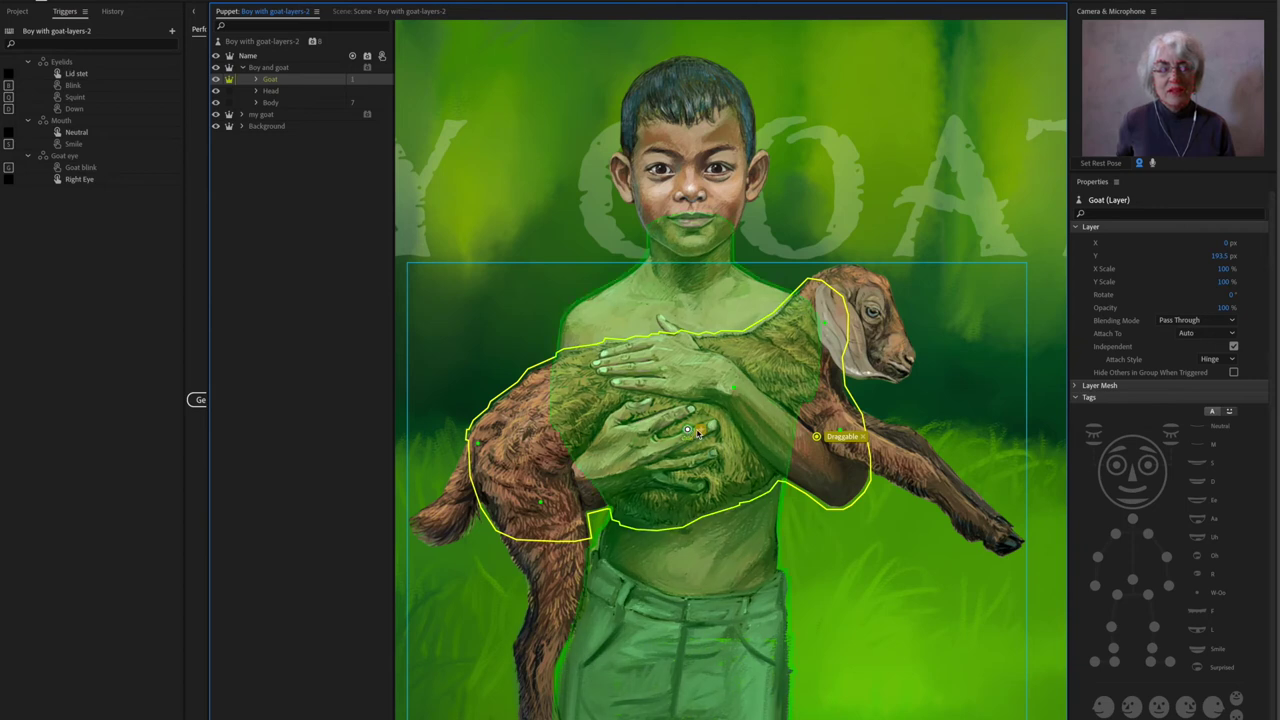
left_click(700, 432)
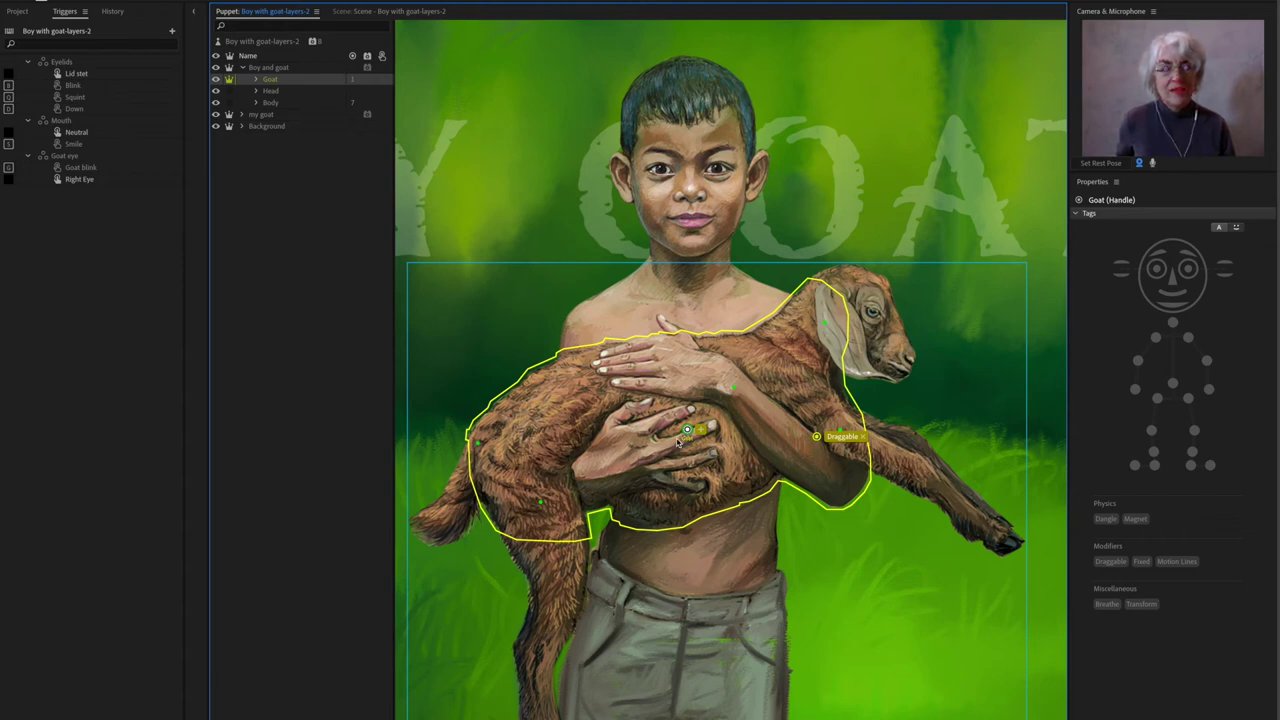
left_click(256, 80)
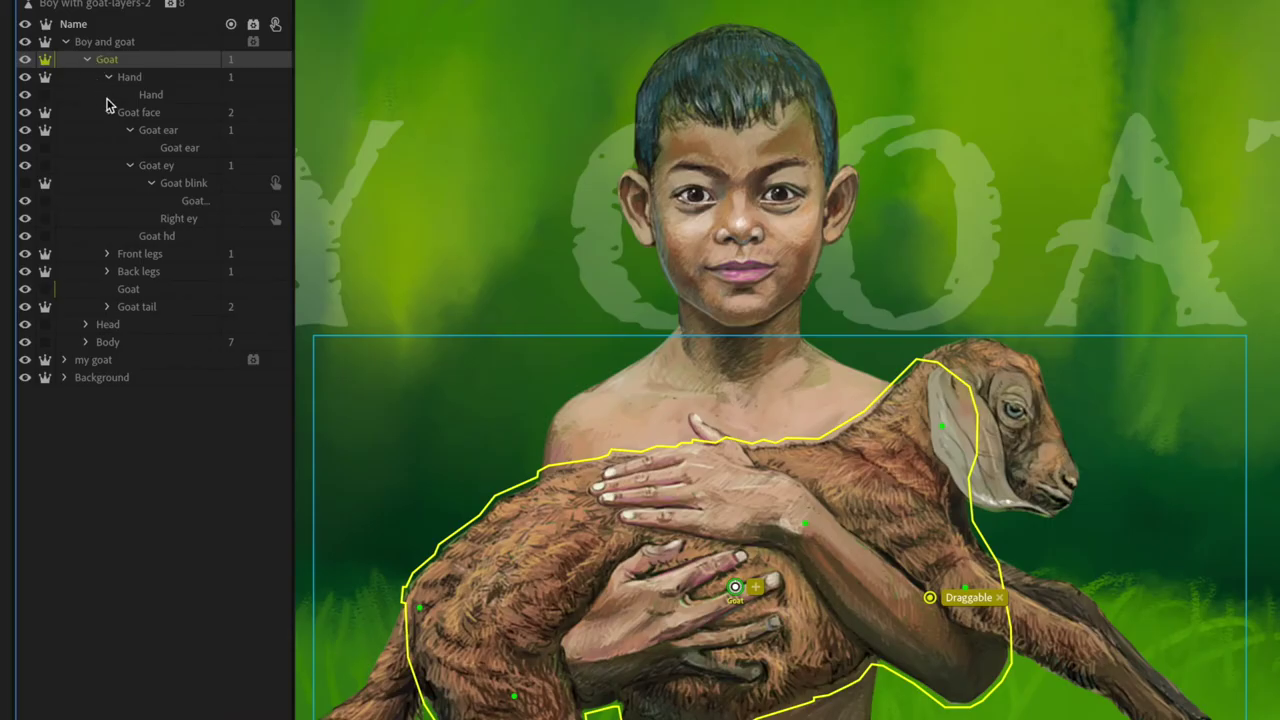
left_click(133, 79)
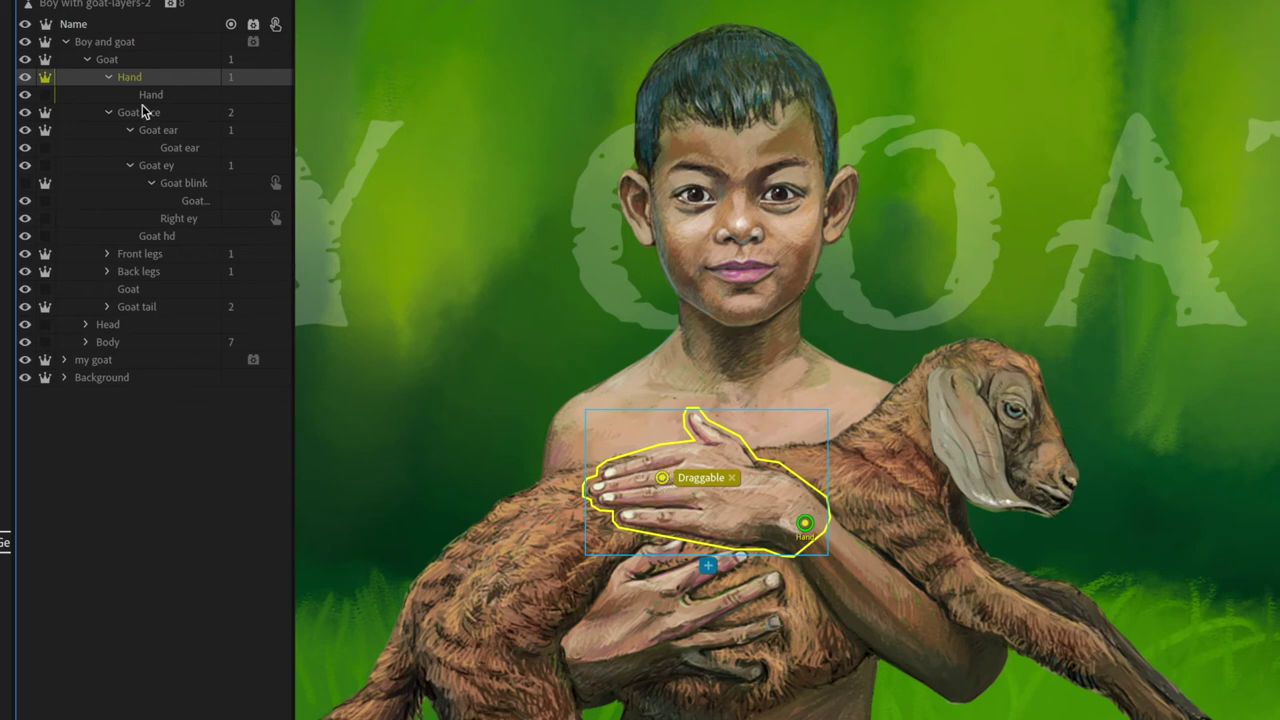
left_click(156, 130)
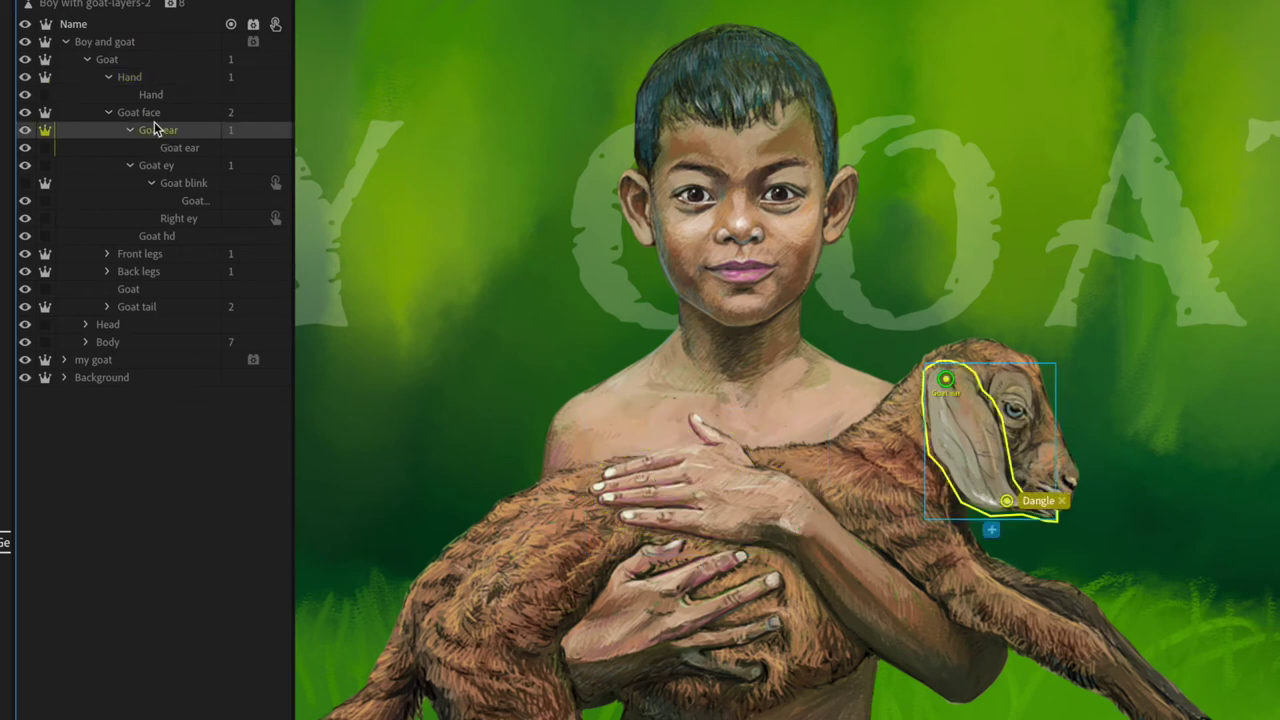
left_click(140, 113)
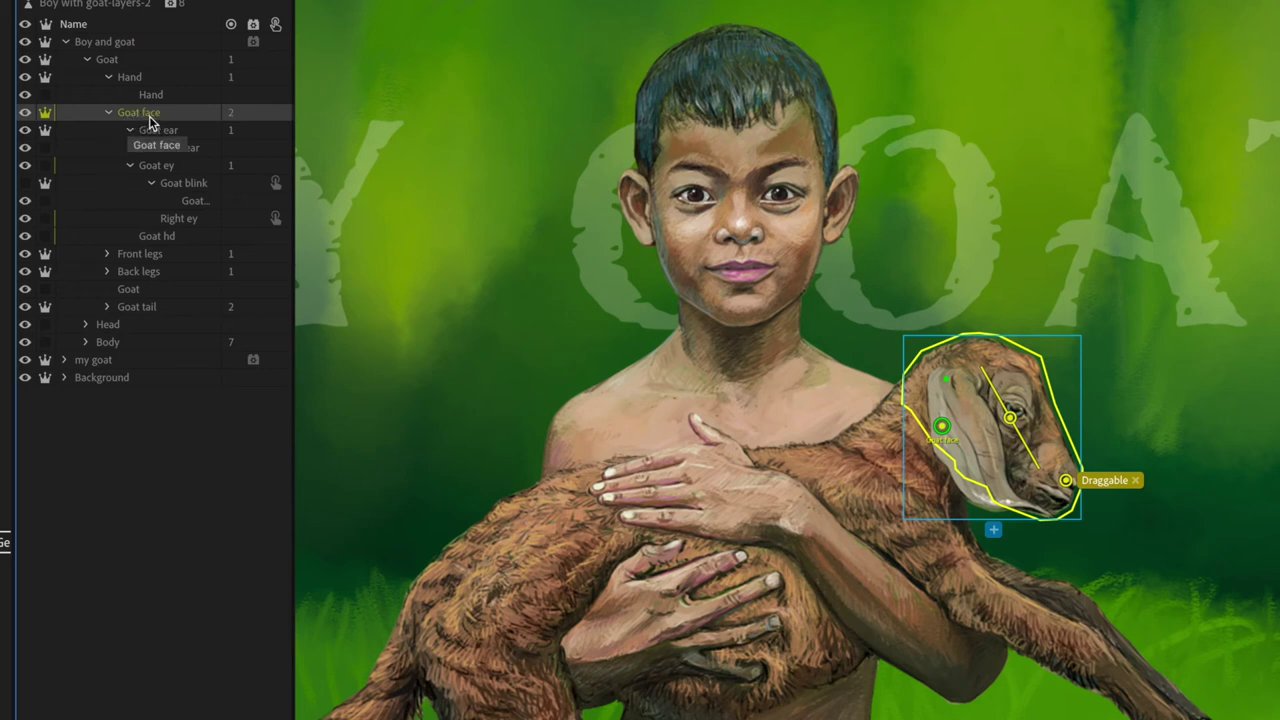
Review the attach style options for the Goat ear group and choose Hinge.
left_click(160, 131)
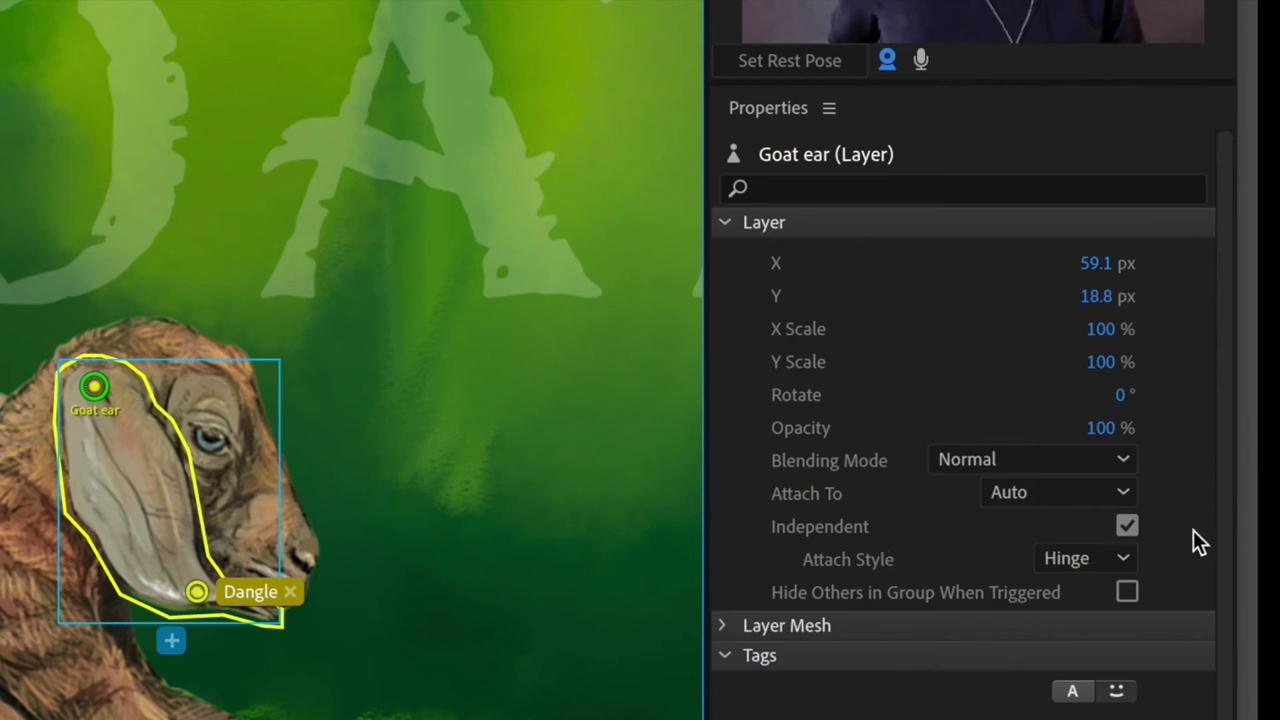
left_click(1126, 560)
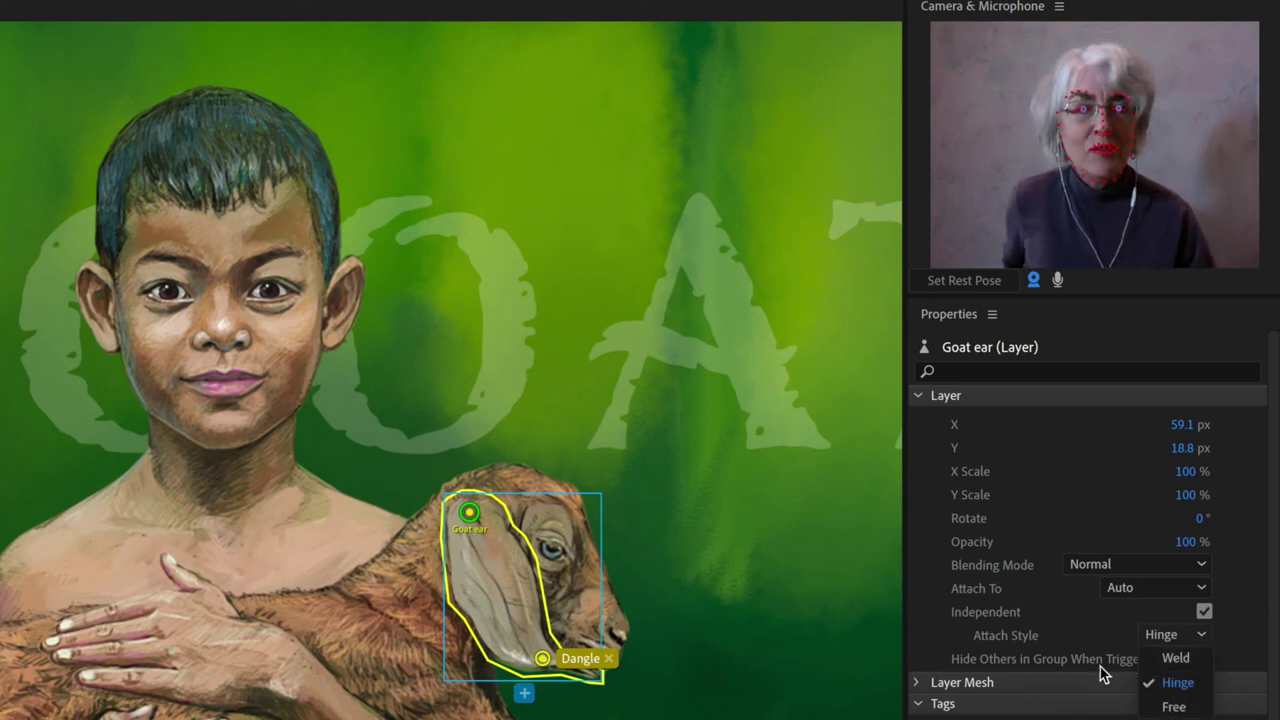
left_click(1175, 684)
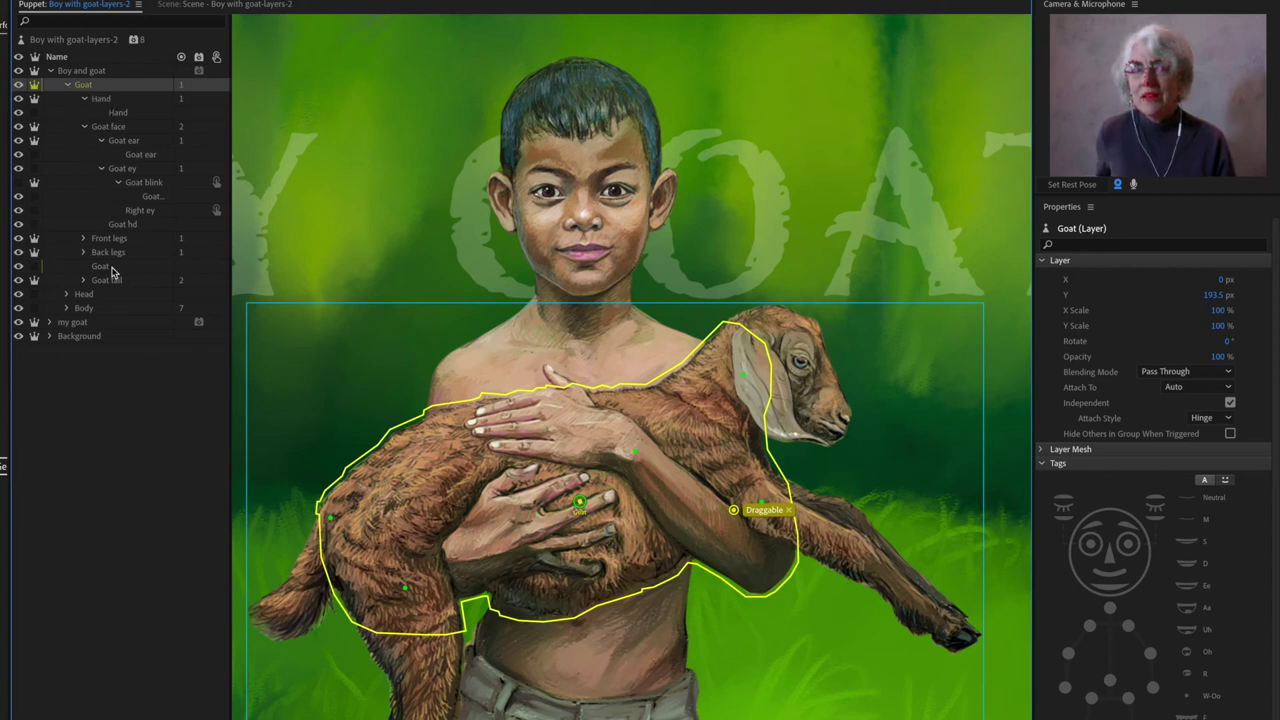
Compare the attach styles and handles of the Hand, Goat ear and Front legs groups.
left_click(105, 100)
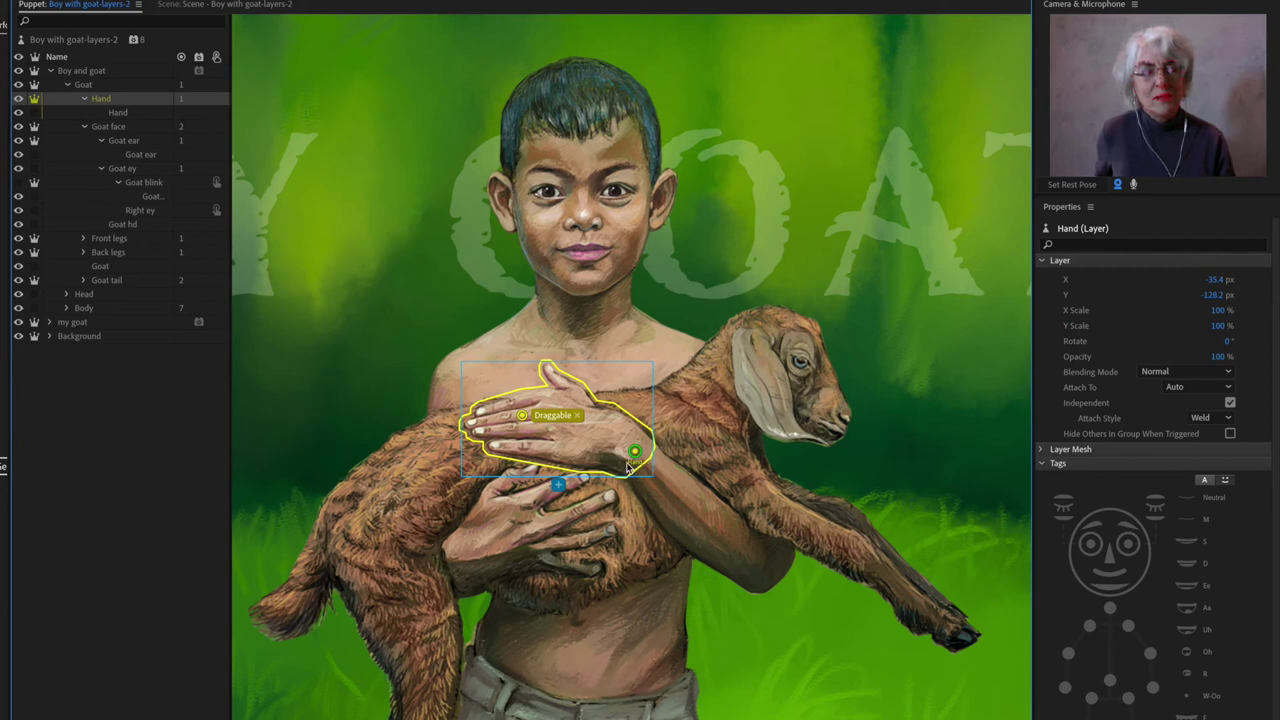
left_click(133, 142)
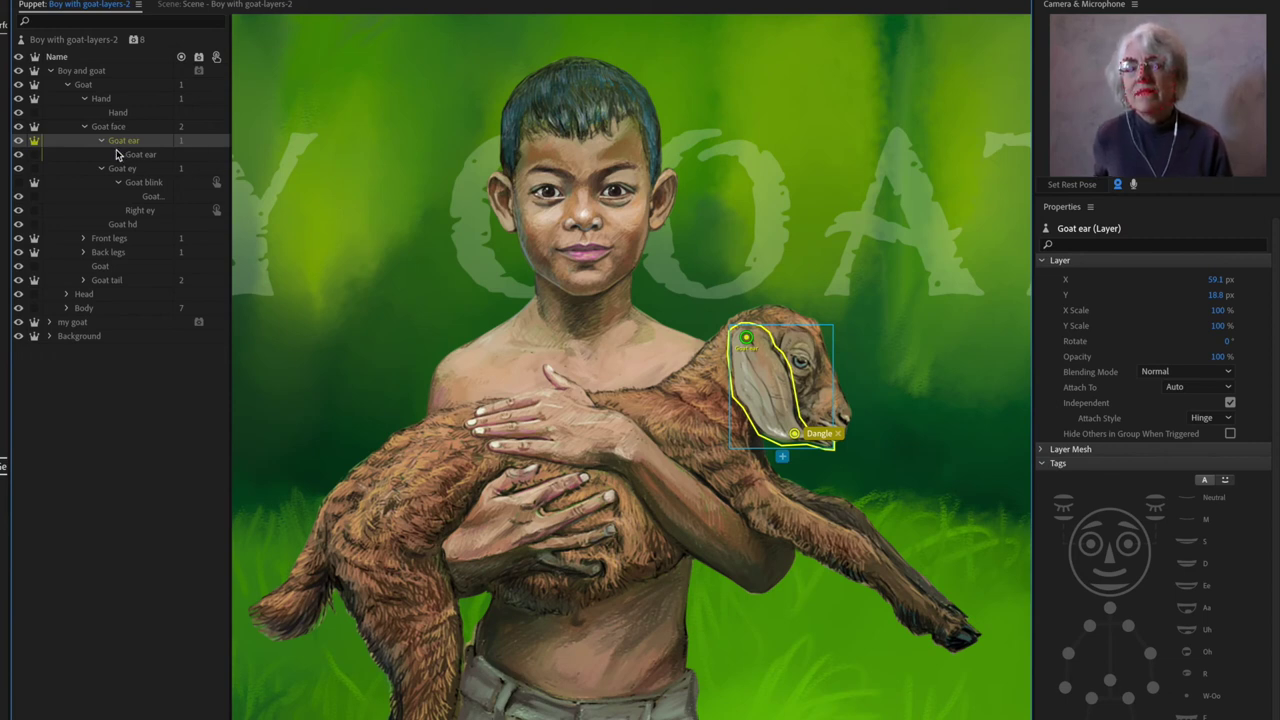
left_click(113, 241)
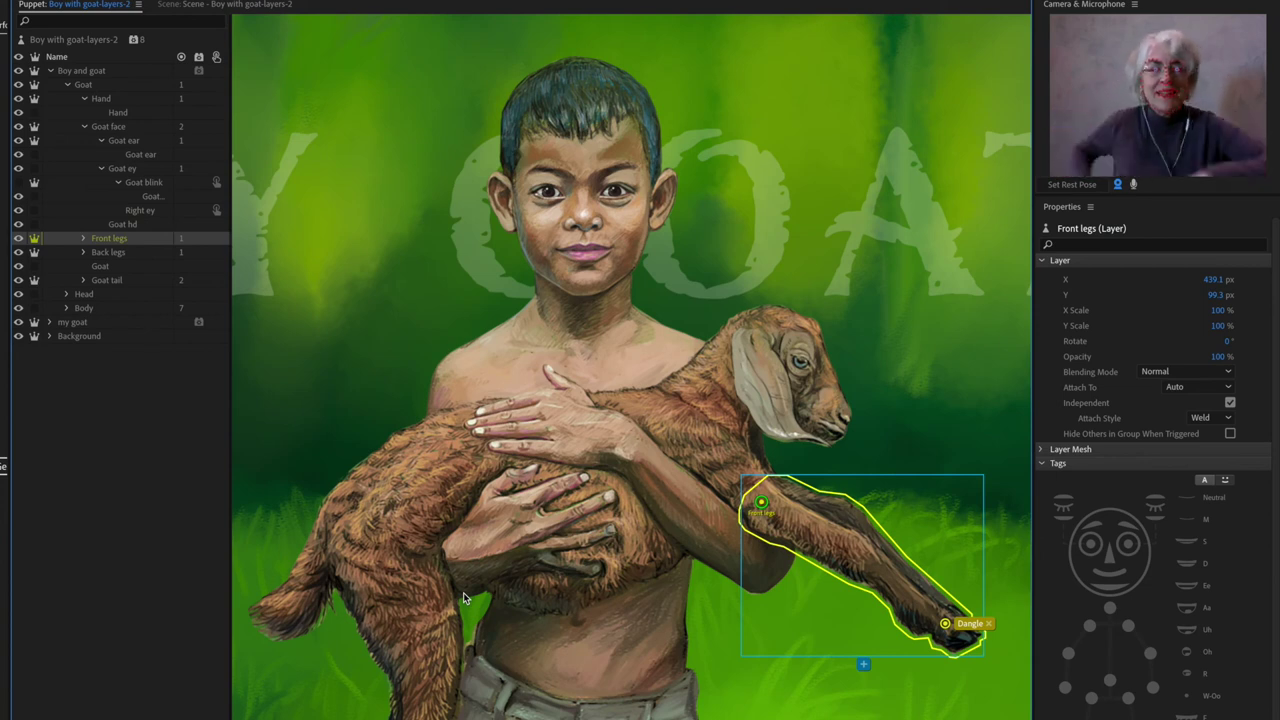
Examine the handles and tags of the Back legs and Goat tail groups, and collapse the Goat group.
left_click(118, 254)
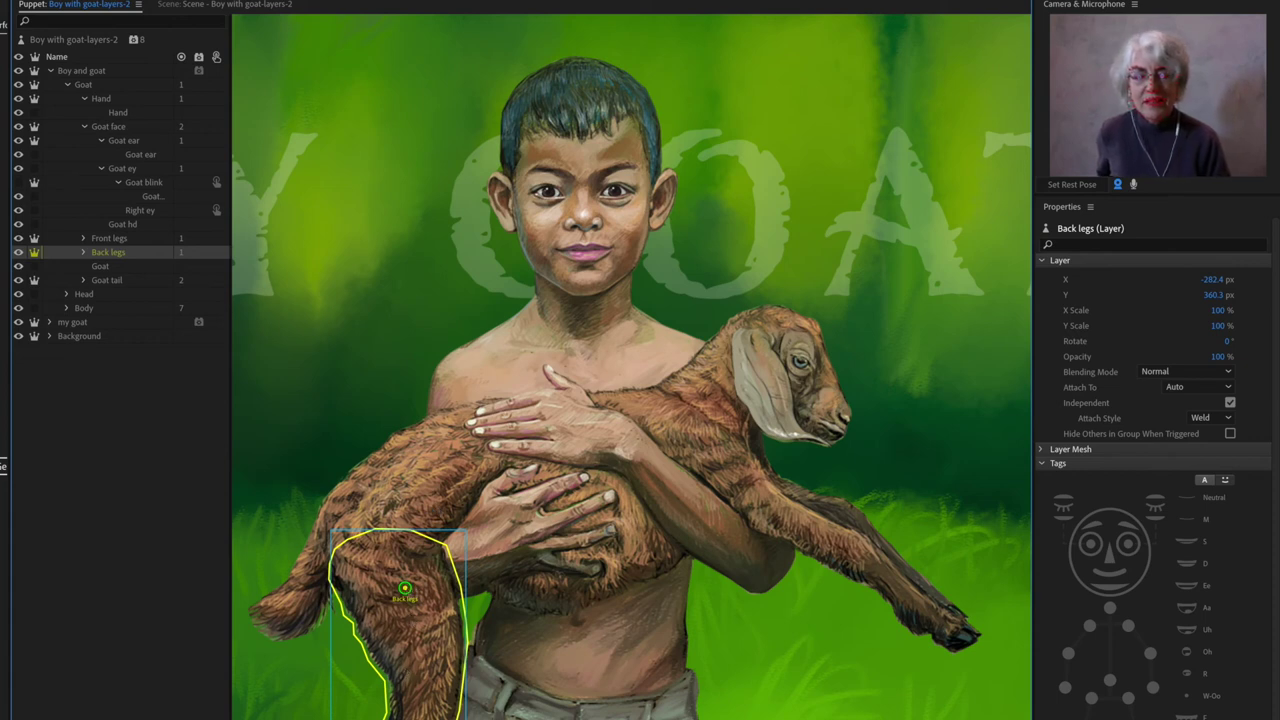
left_click(114, 283)
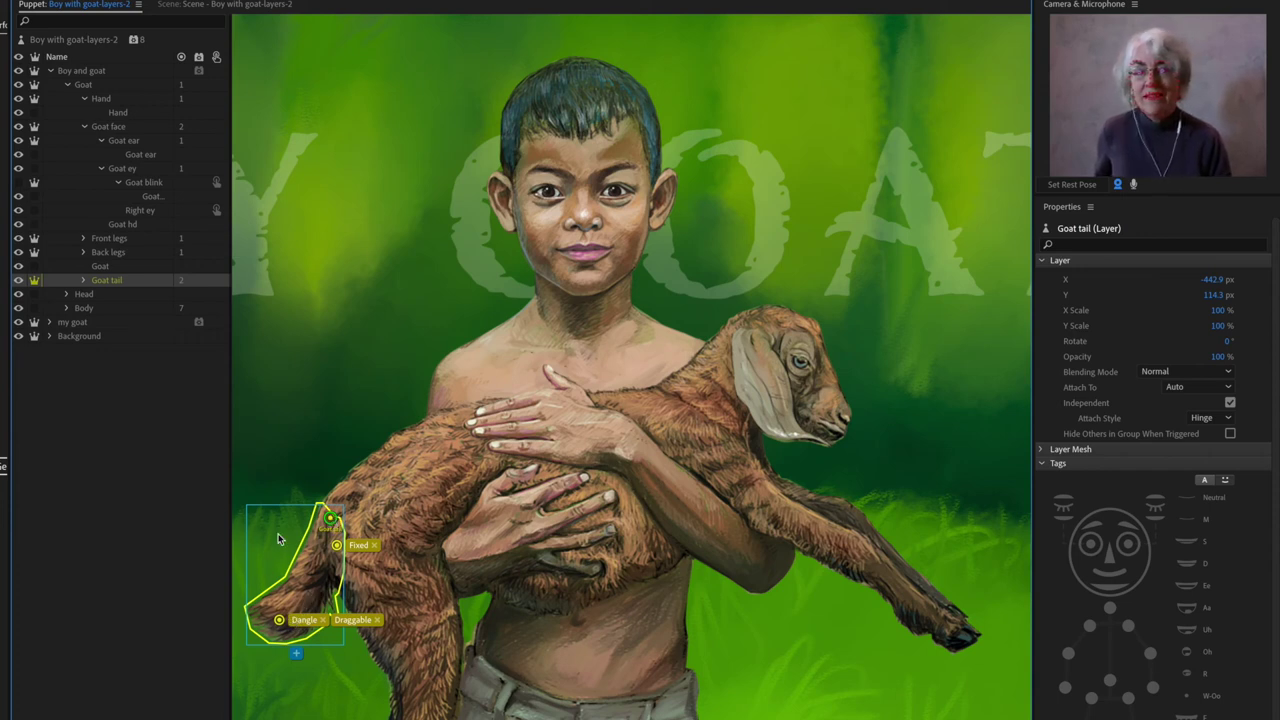
left_click(67, 85)
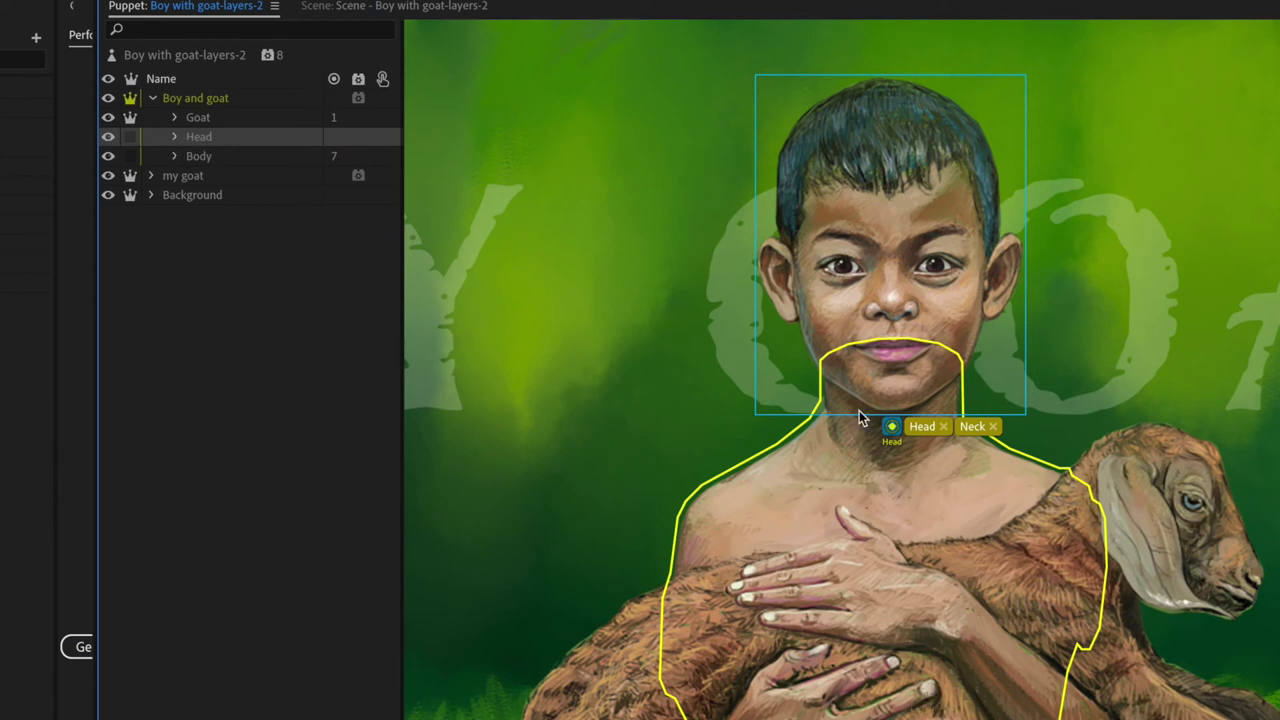
Expand the Head group and examine the Frontal group's tag and its Eyes, Mouth and Face background contents.
left_click(174, 137)
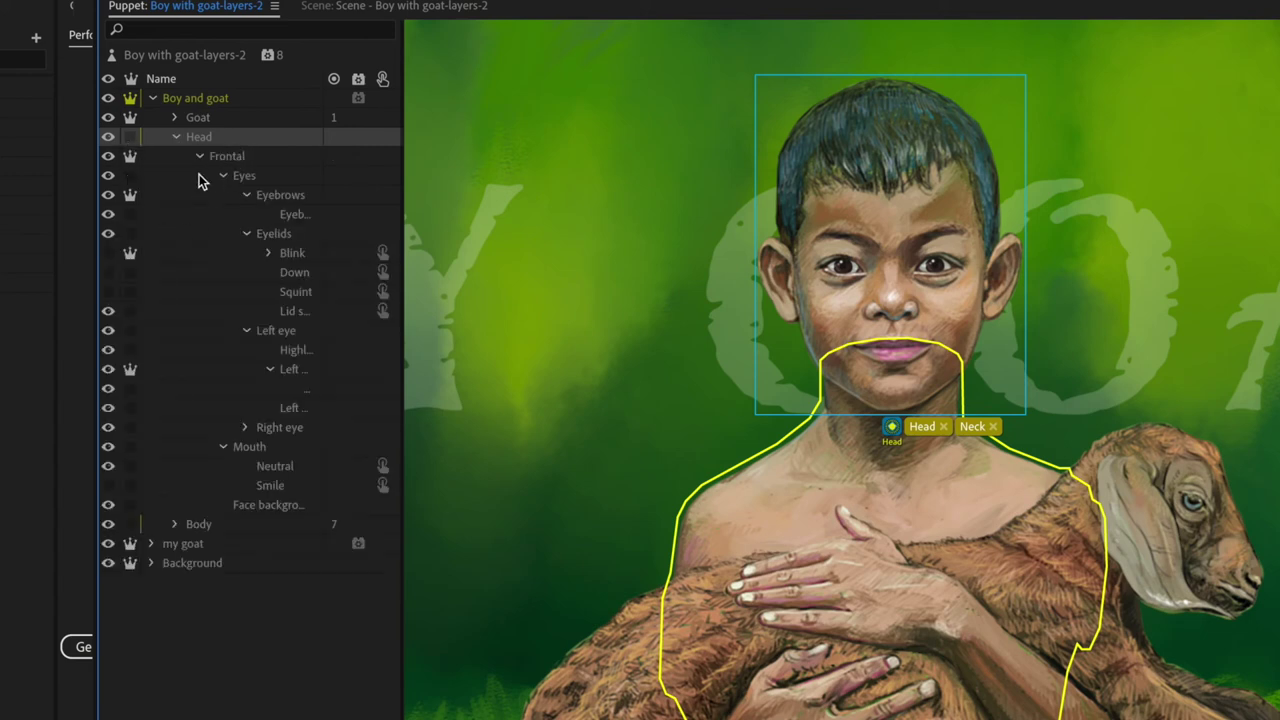
left_click(238, 158)
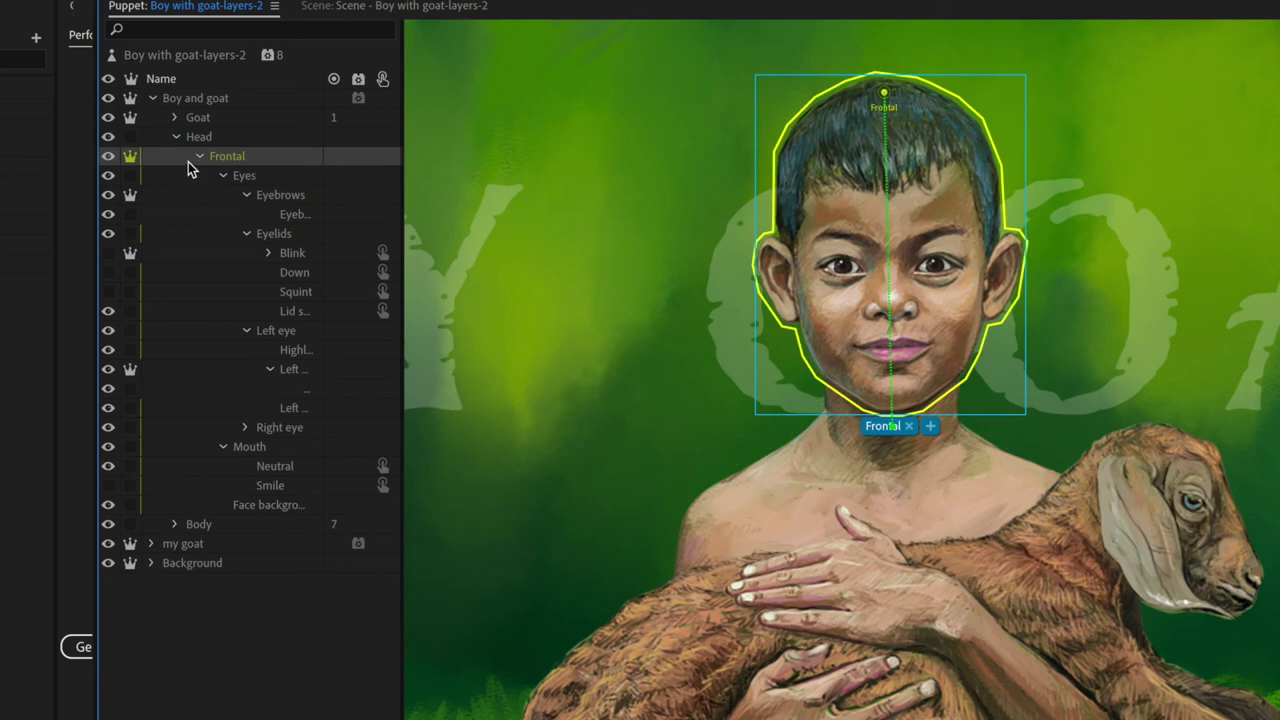
left_click(200, 157)
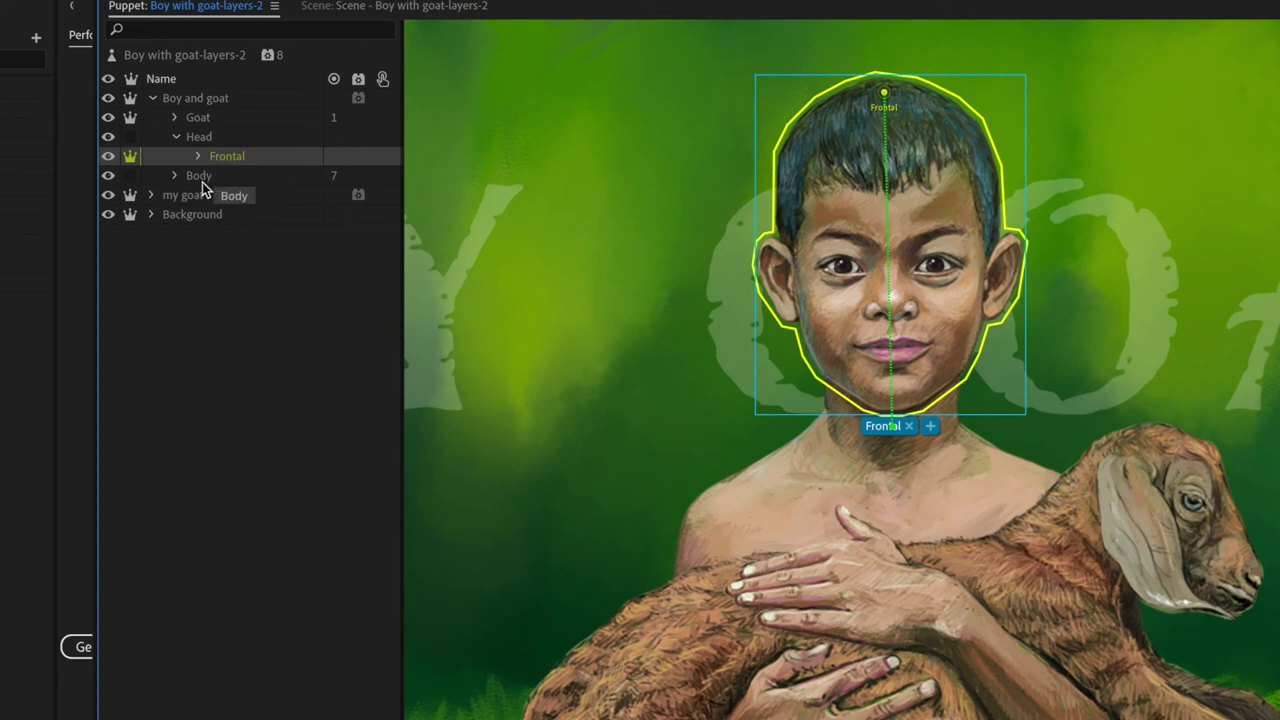
left_click(201, 157)
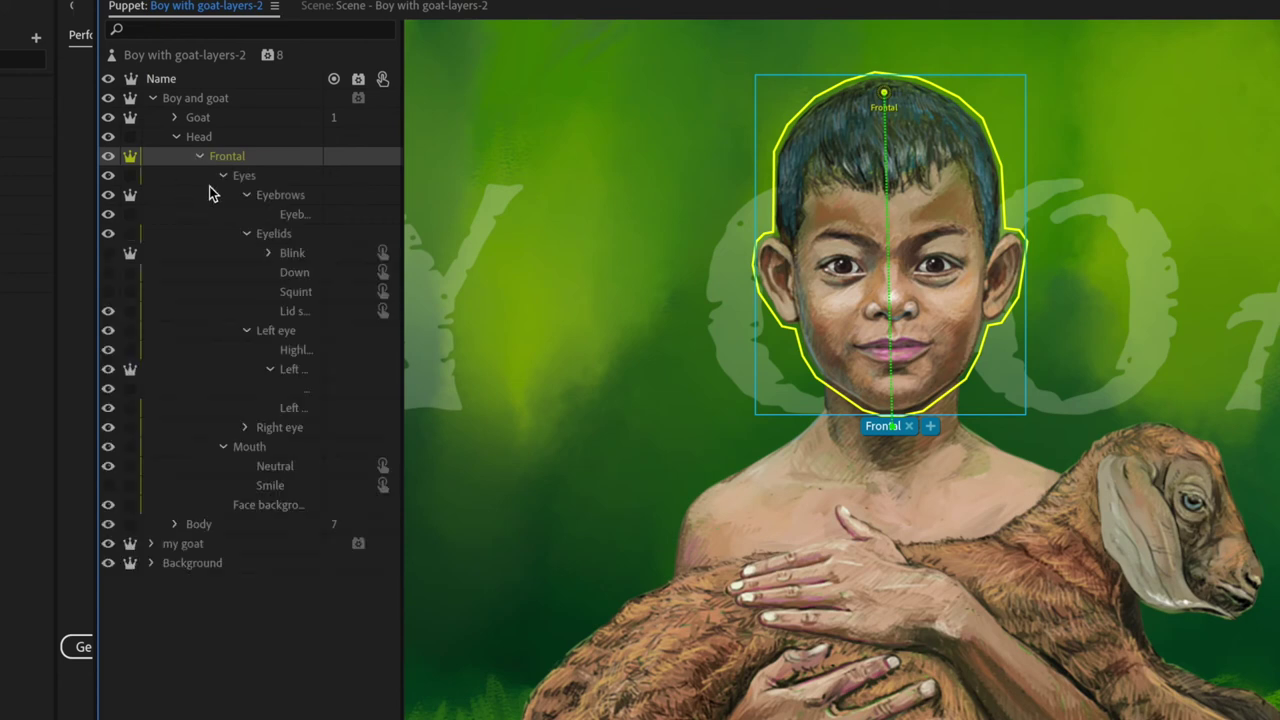
left_click(226, 176)
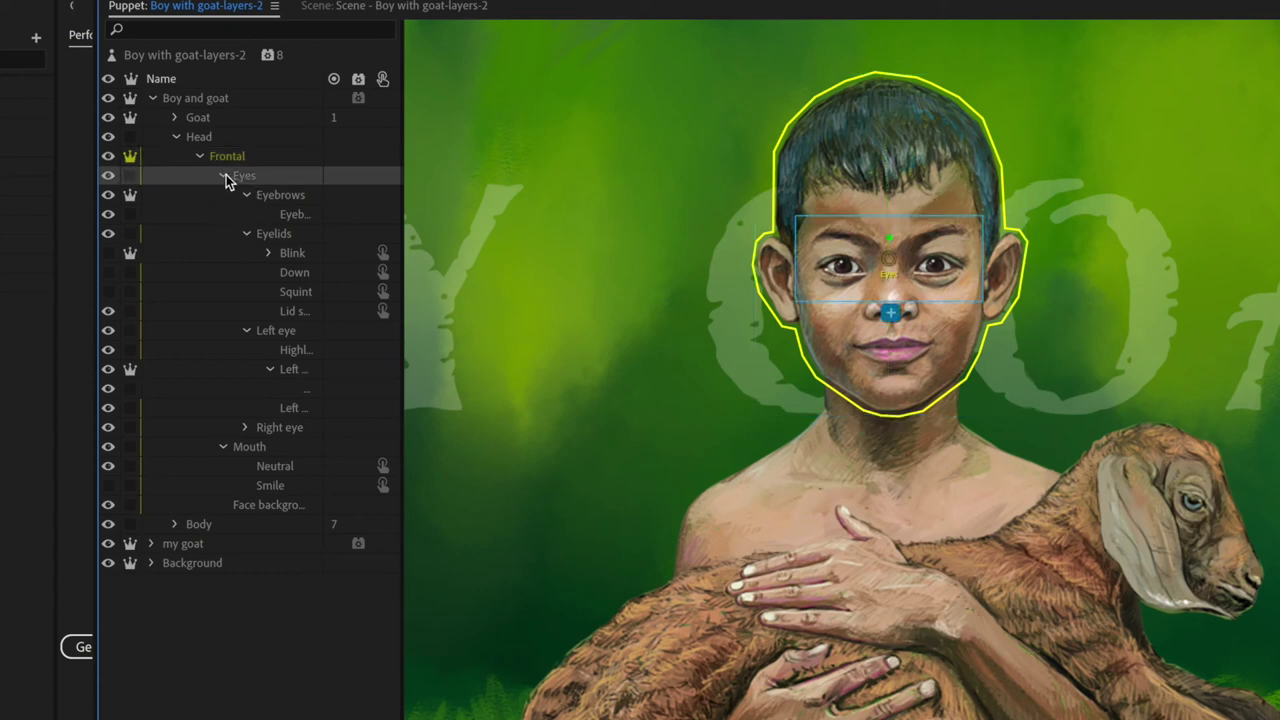
key("Left")
left_click(222, 195)
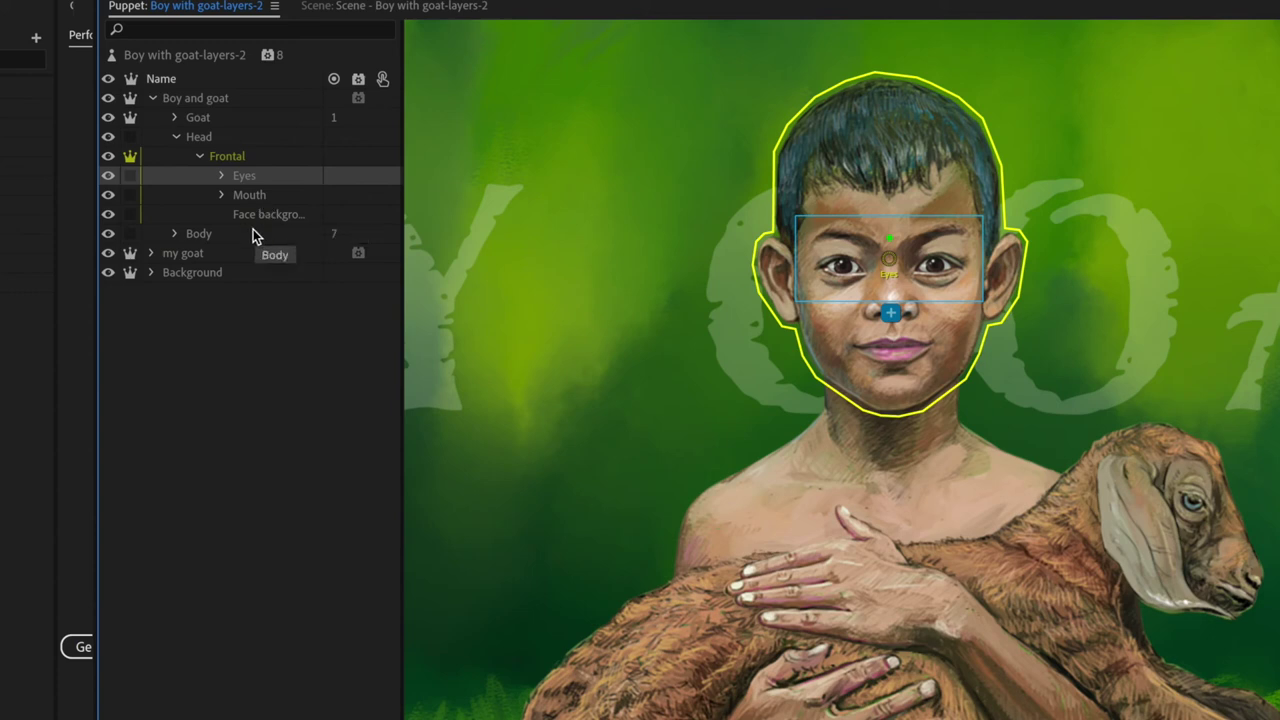
Reopen the Eyes group and compare the tags and attachment of the Eyebrows and Eyelids groups.
left_click(222, 176)
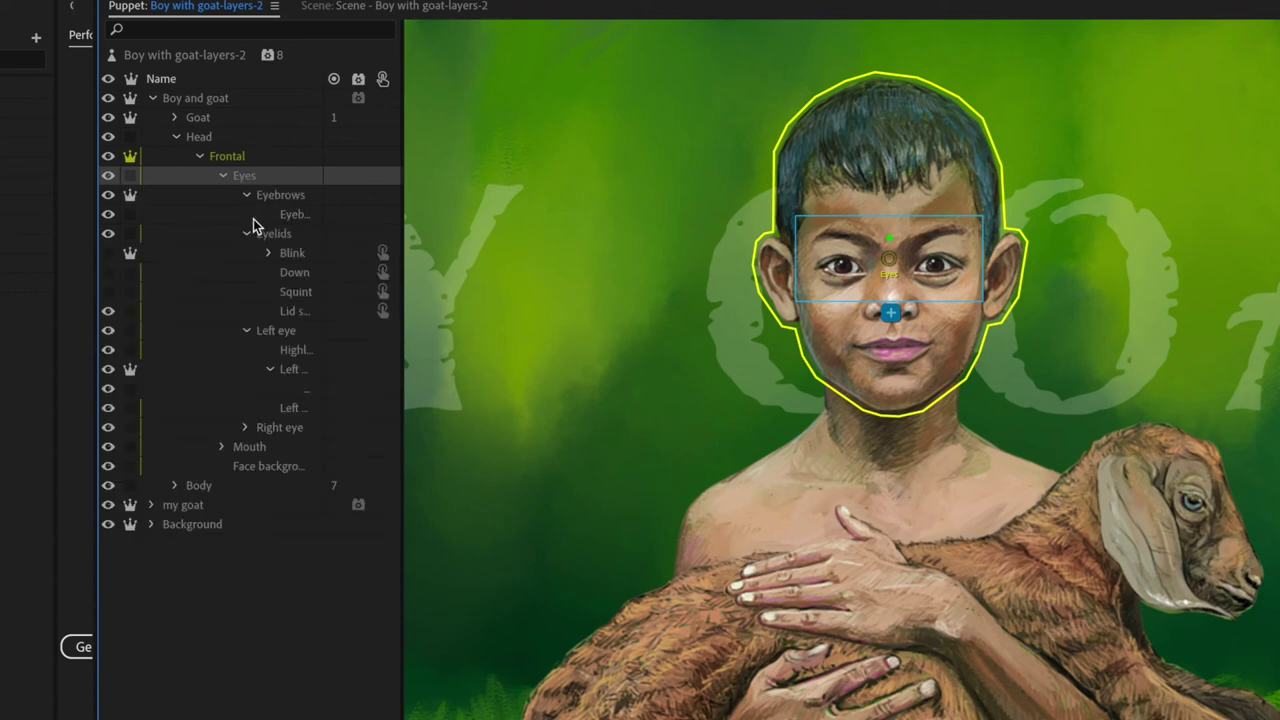
left_click(283, 200)
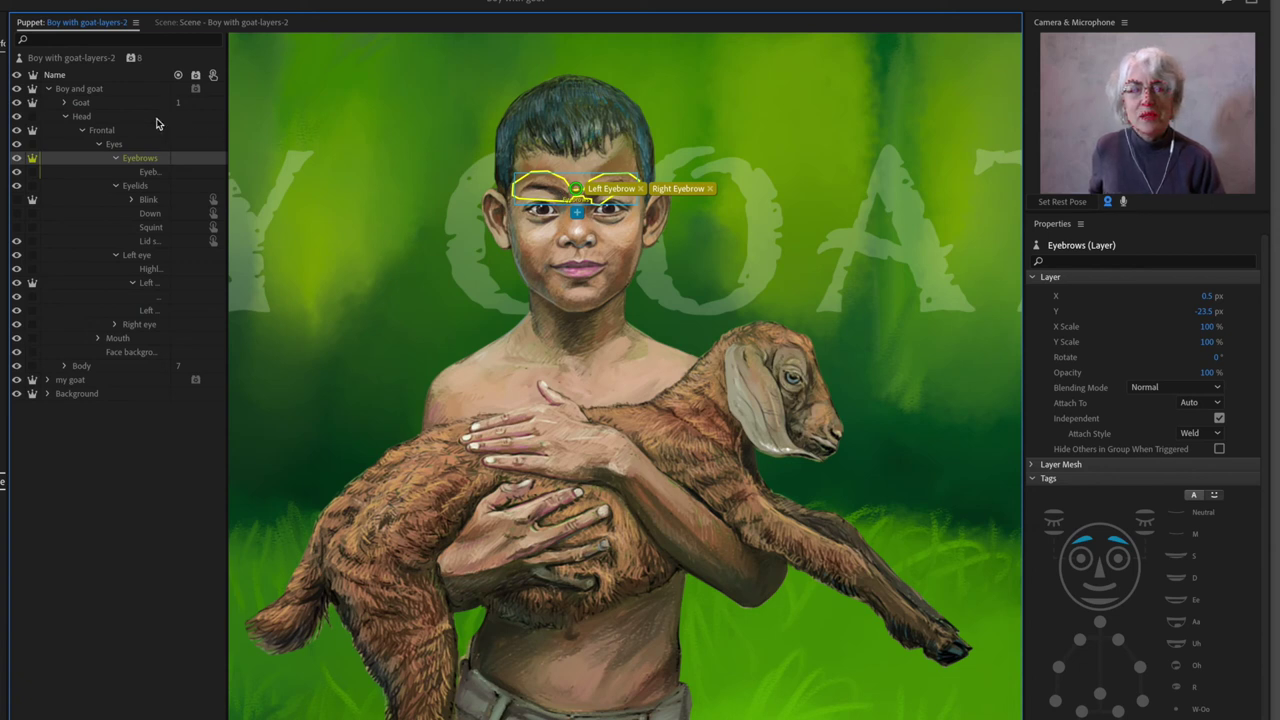
left_click(133, 187)
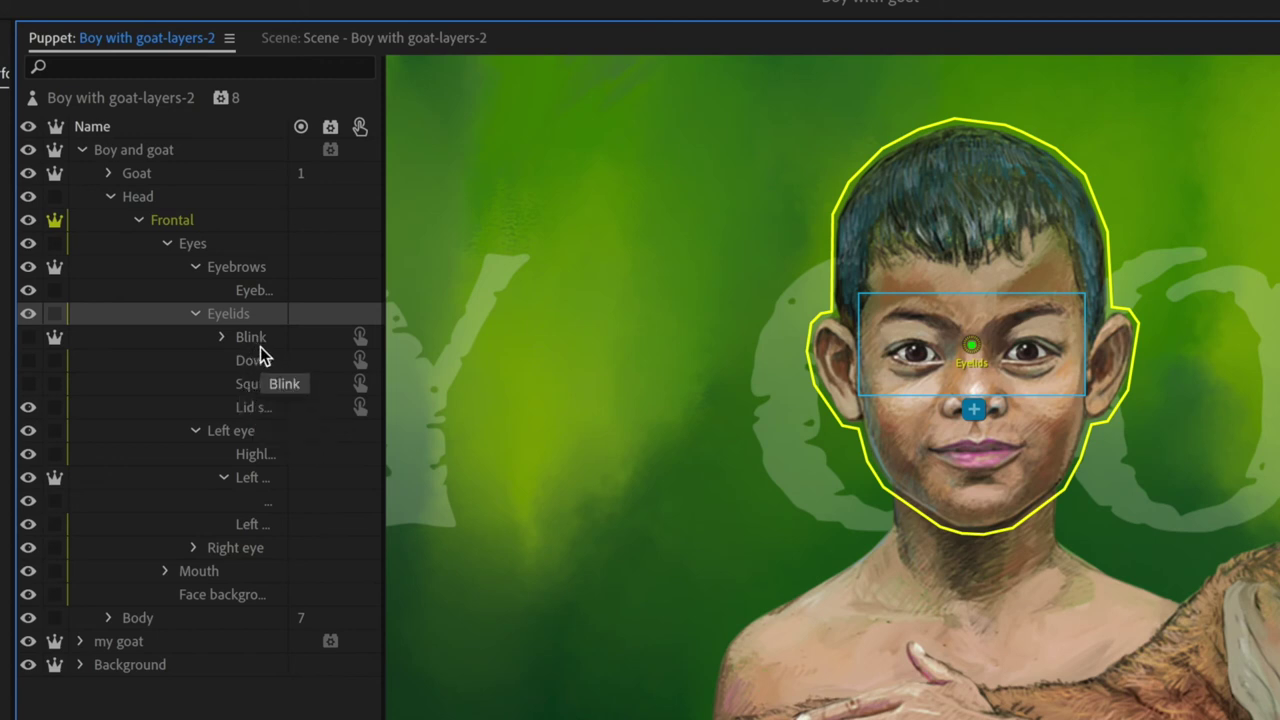
Try making the Lid stet layer independent and reverse the change.
left_click(262, 407)
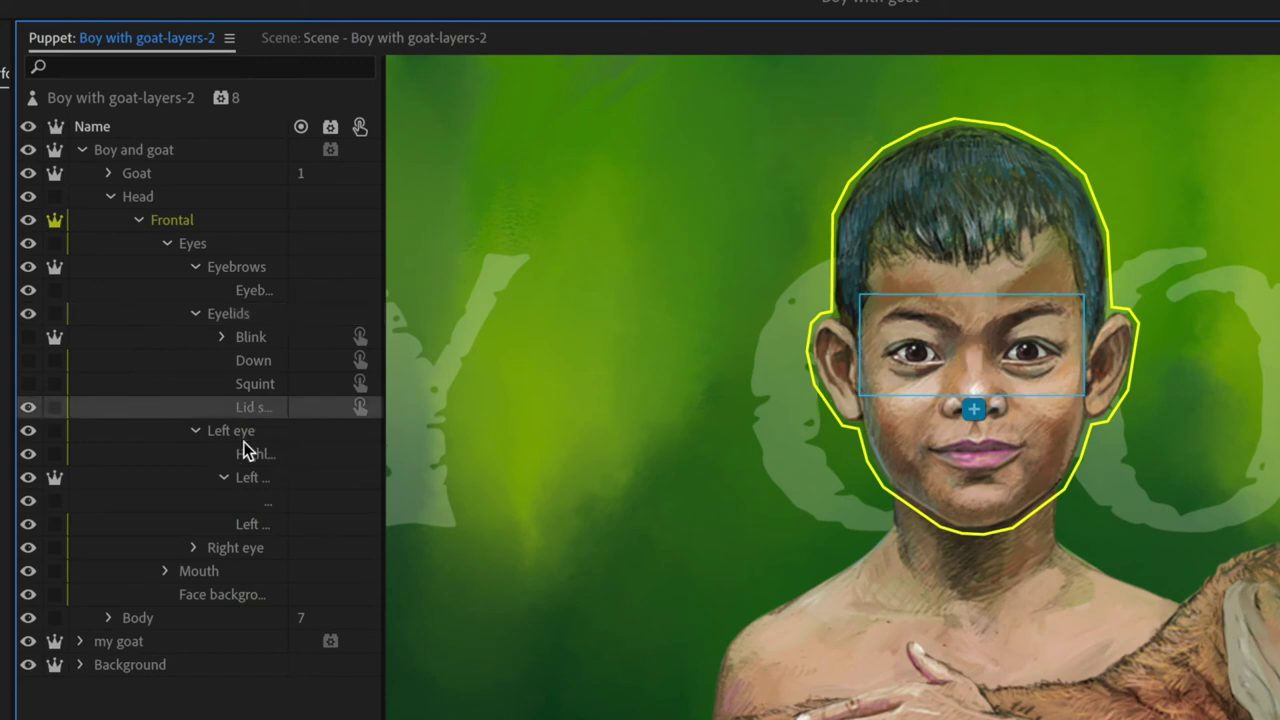
left_click(56, 408)
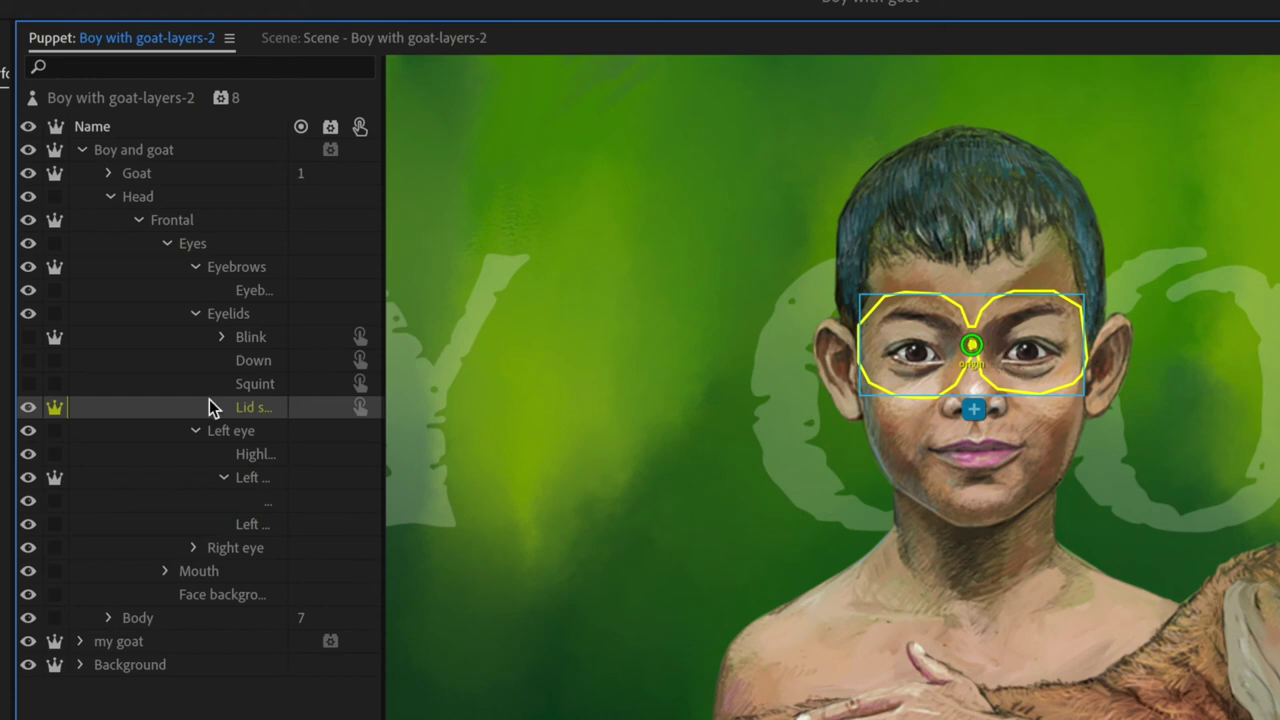
left_click(55, 407)
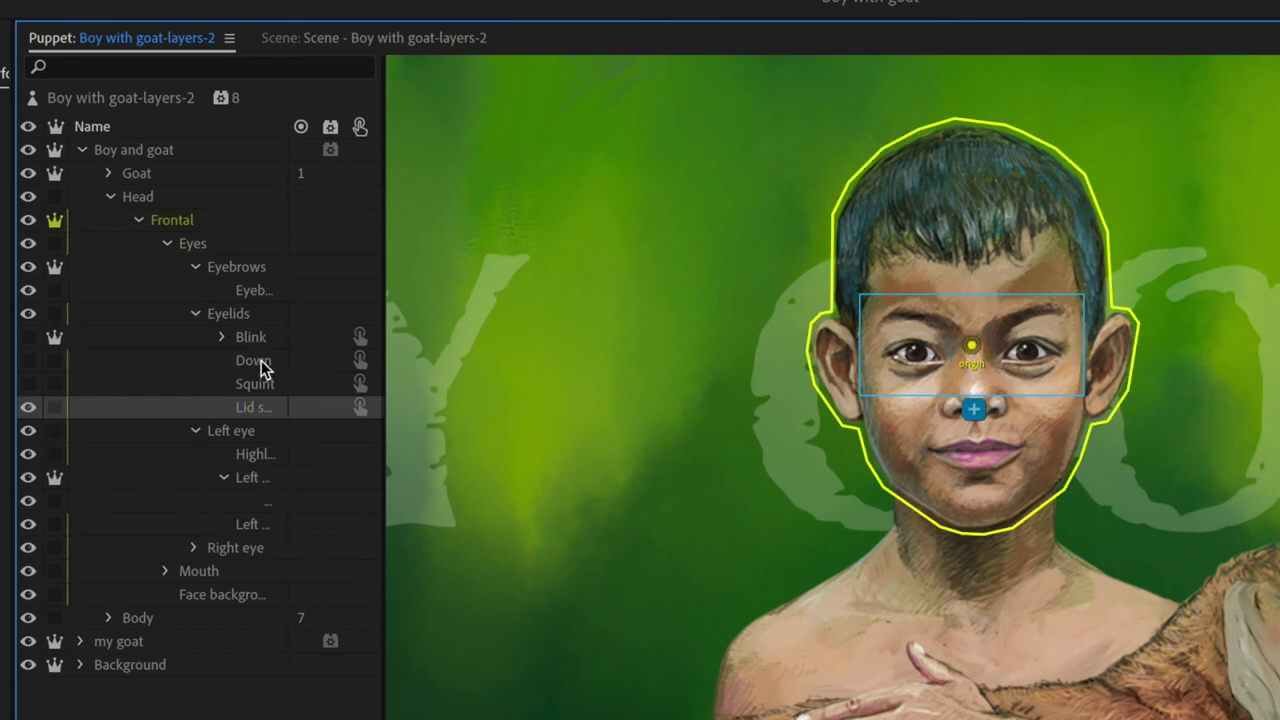
Inspect the independent Blink group and its tag, showing its closed-eye artwork briefly and hiding it again.
left_click(54, 338)
left_click(258, 342)
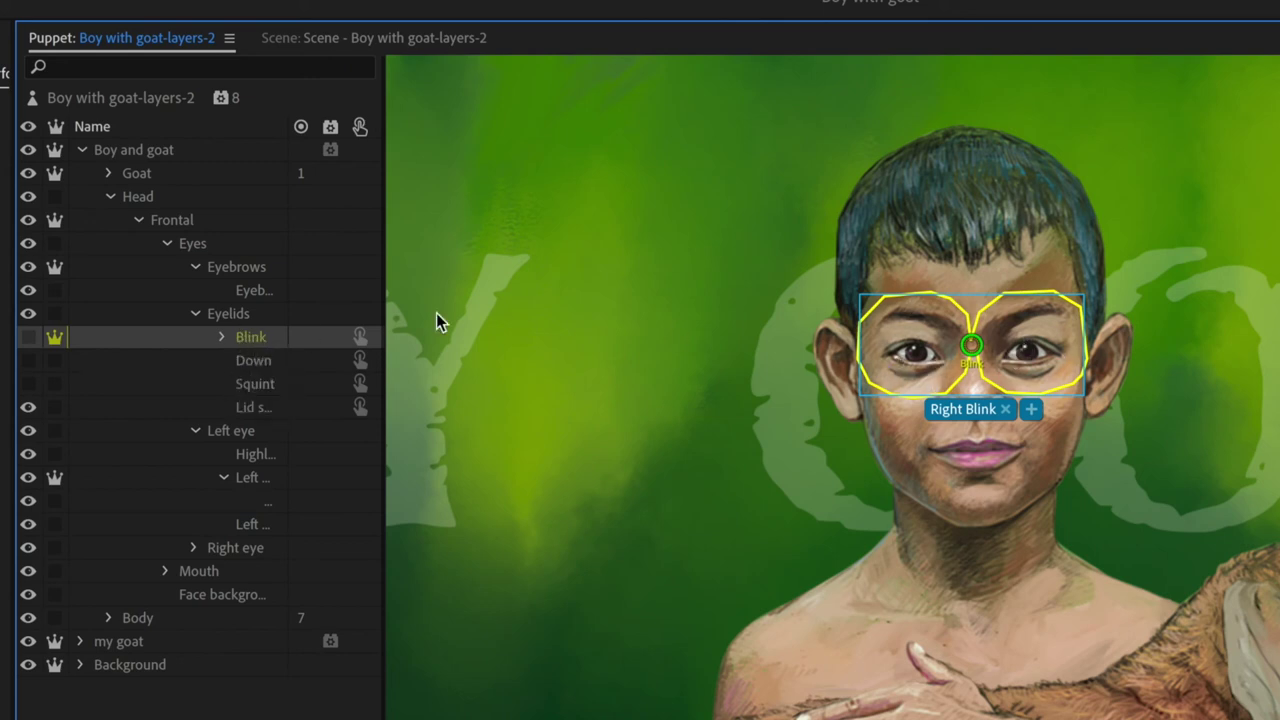
left_click(28, 338)
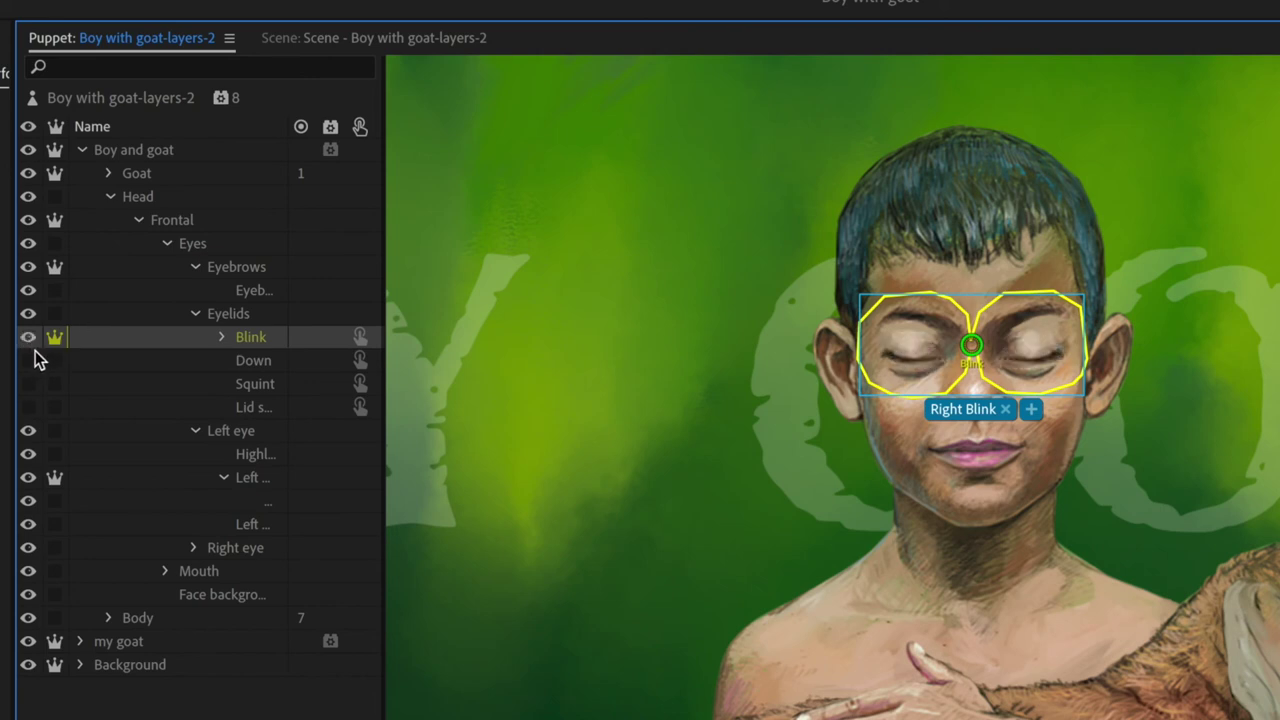
left_click(28, 340)
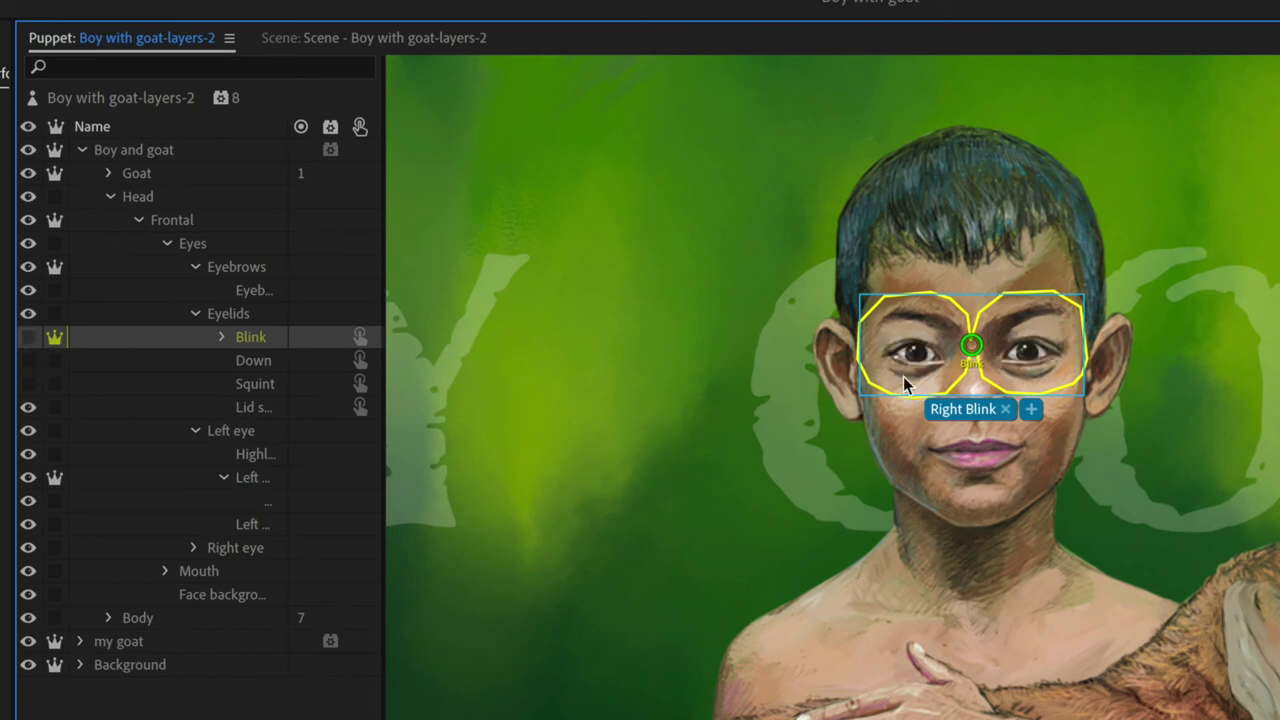
Hide the Face background and Eyelids to expose the Left eye artwork, and widen the layer list to show full names.
left_click(240, 431)
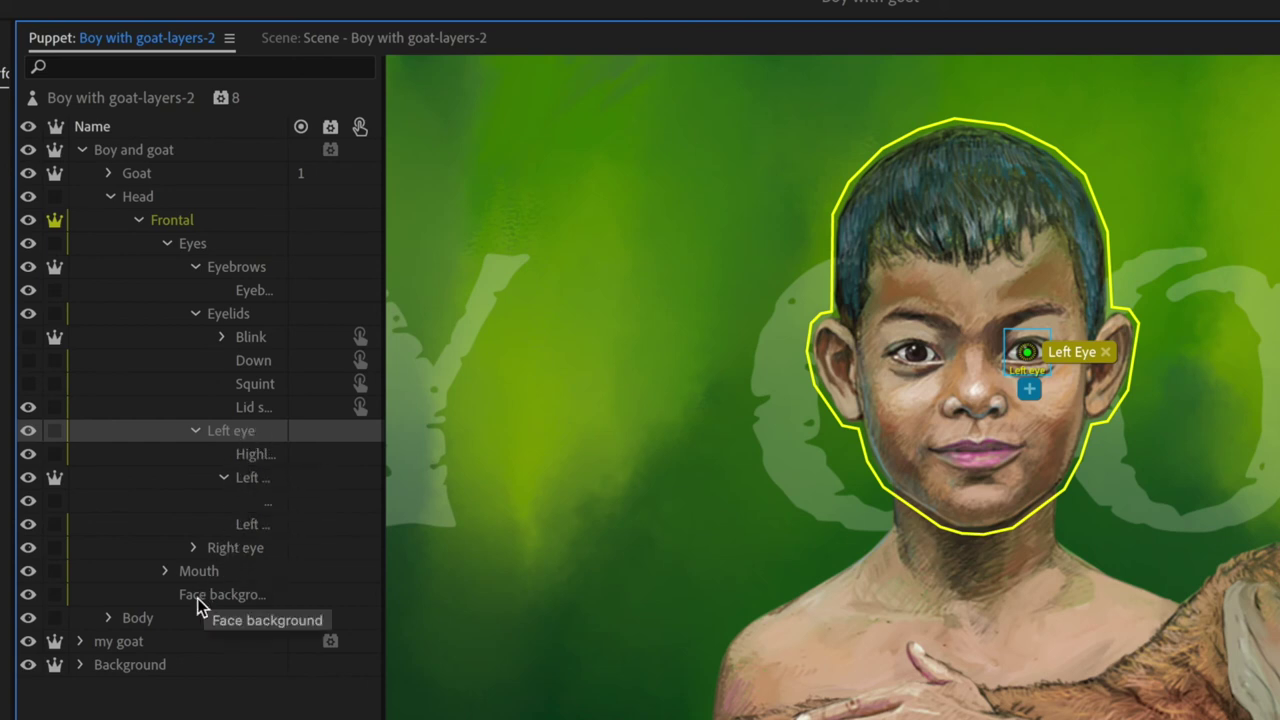
left_click(29, 594)
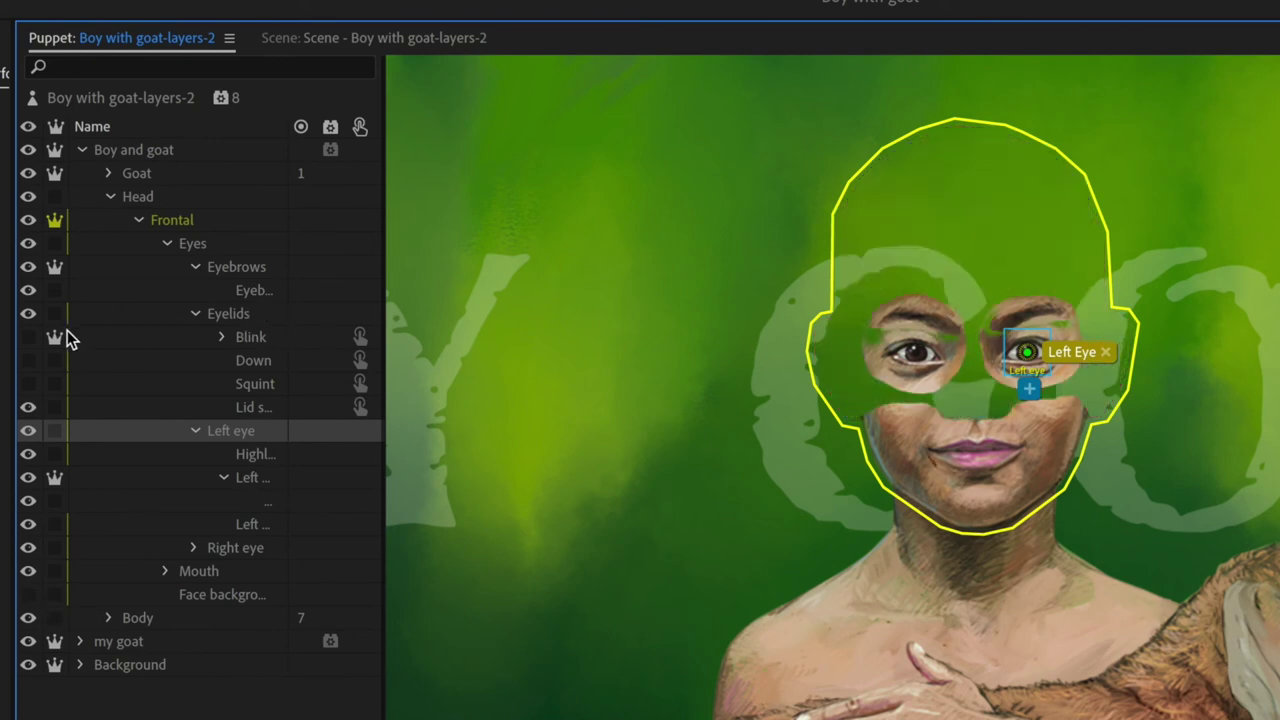
left_click(29, 314)
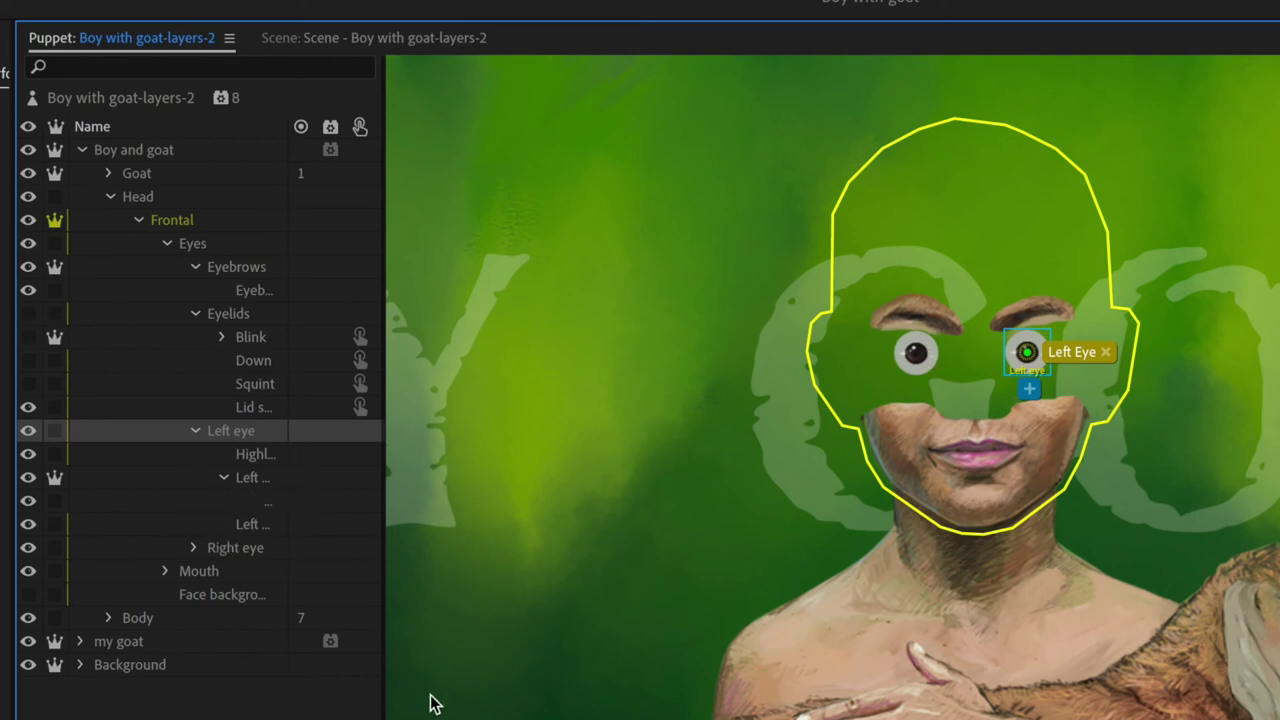
left_click_drag(383, 714, 483, 707)
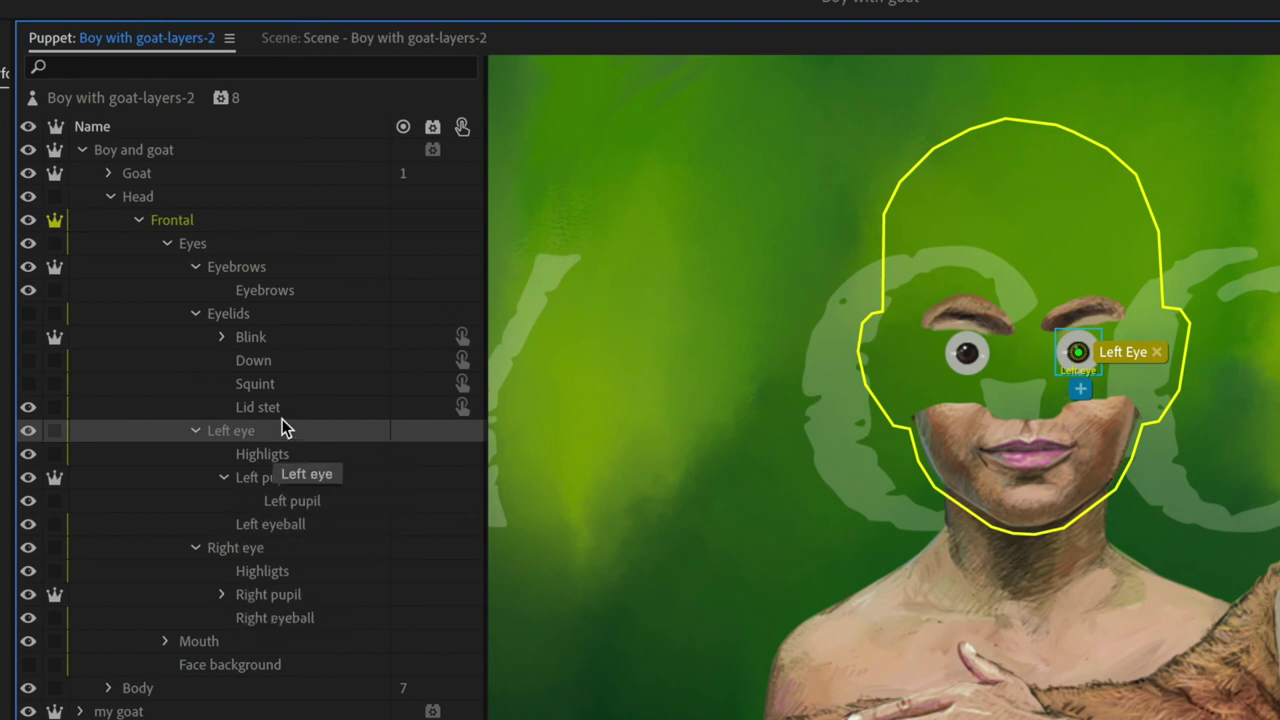
Inspect the Left pupil group's tags and independence, and compare it with the Eyelids and Blink groups.
left_click(274, 482)
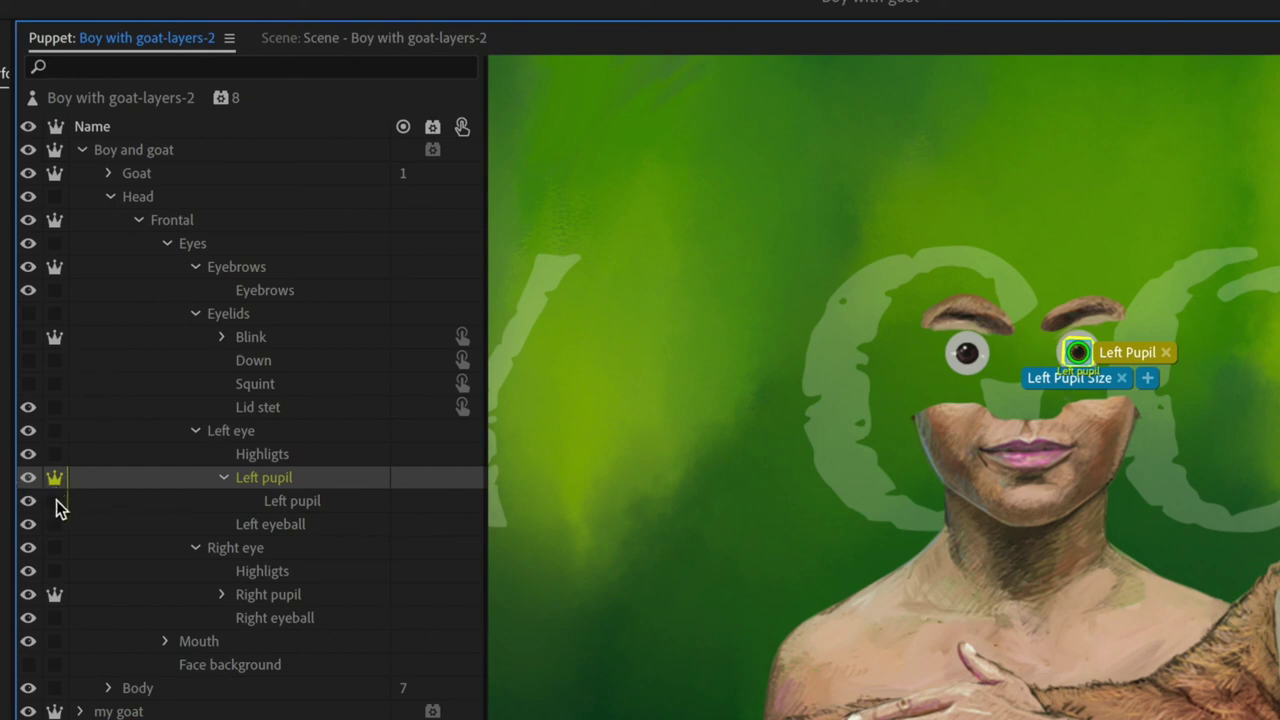
left_click(54, 479)
left_click(54, 479)
left_click(241, 318)
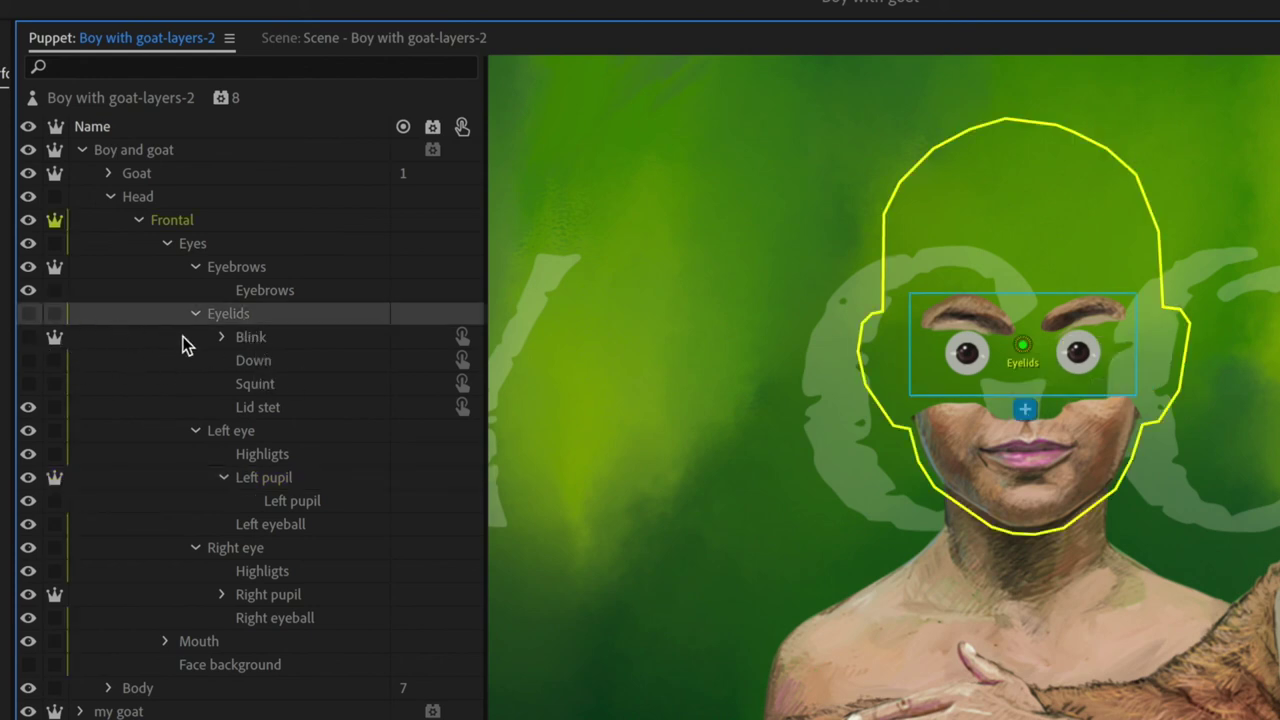
left_click(249, 342)
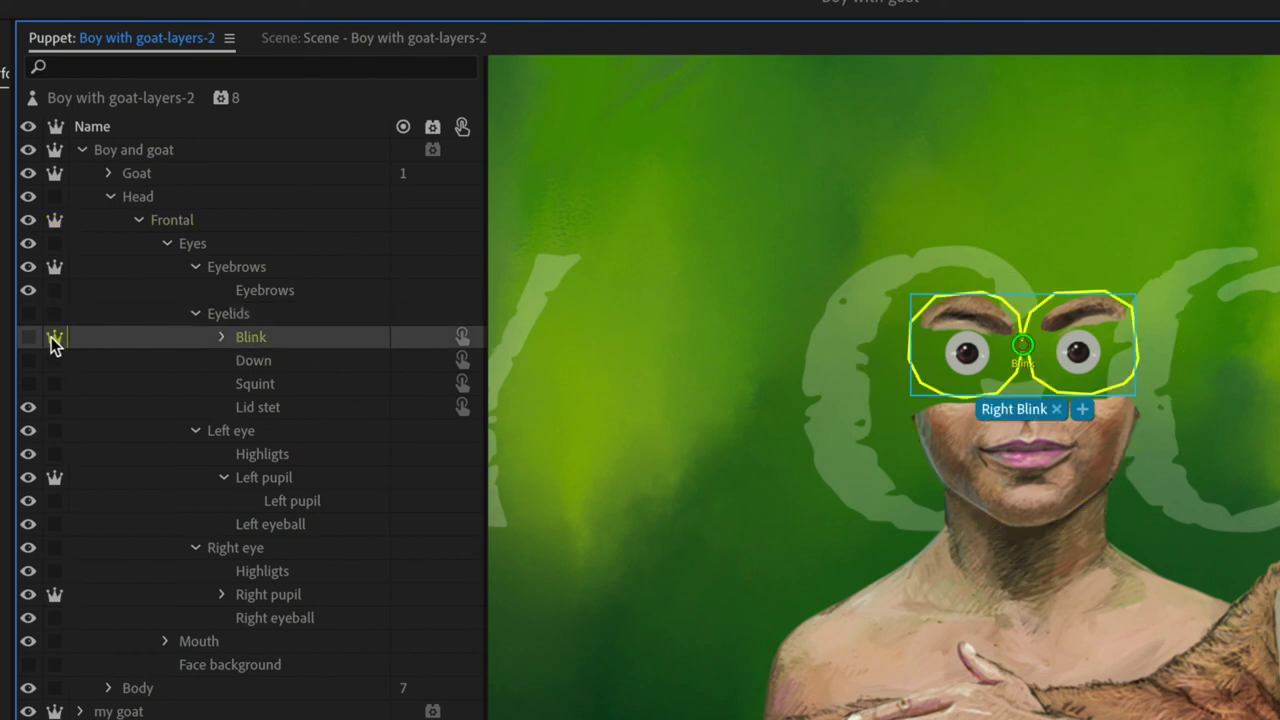
Collapse the Eyelids group and make the Eyelids and Face background visible again.
left_click(195, 313)
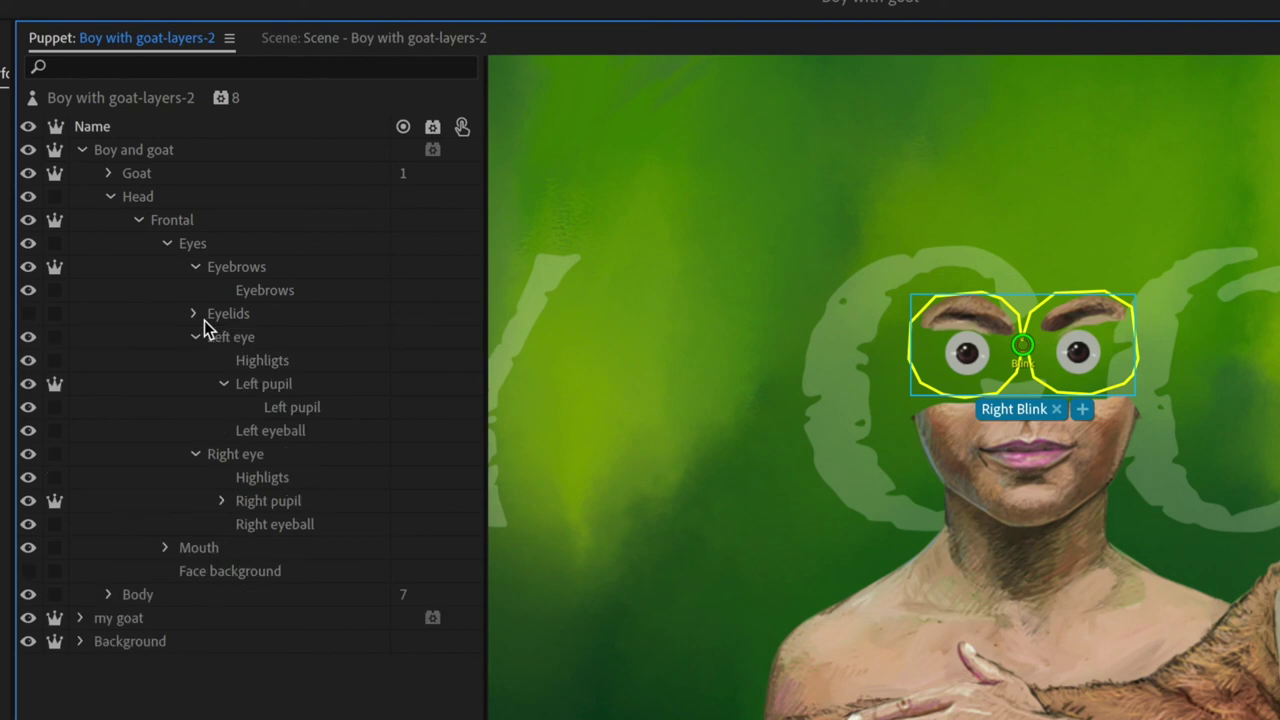
left_click(28, 313)
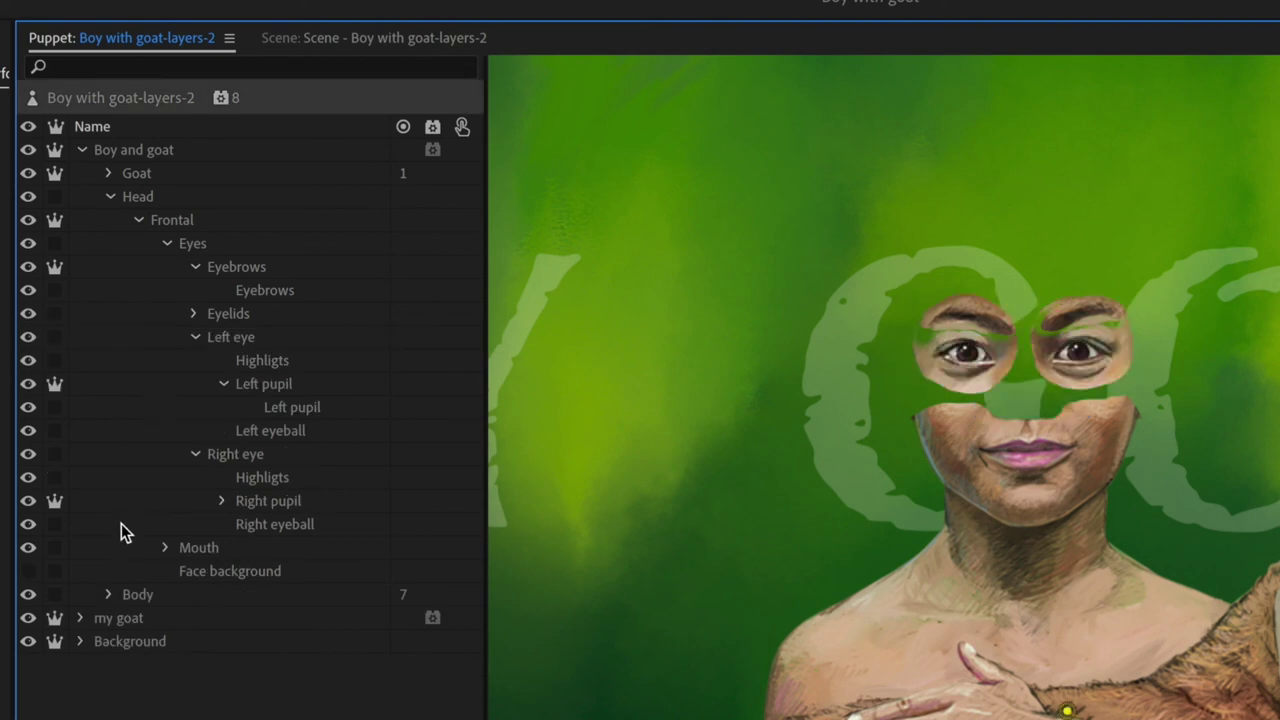
left_click(29, 571)
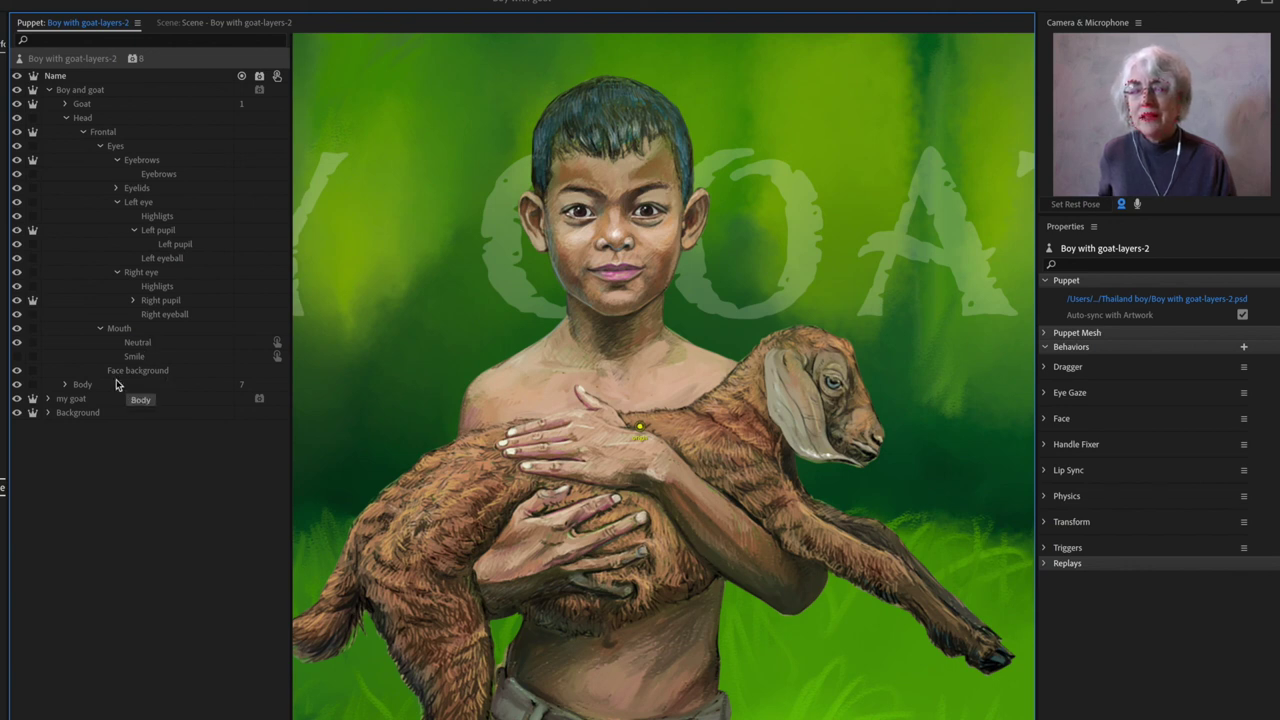
Hide the Face background to expose the mouth artwork, and examine the tags on the Mouth group, Neutral and Smile layers.
left_click(16, 370)
left_click(16, 370)
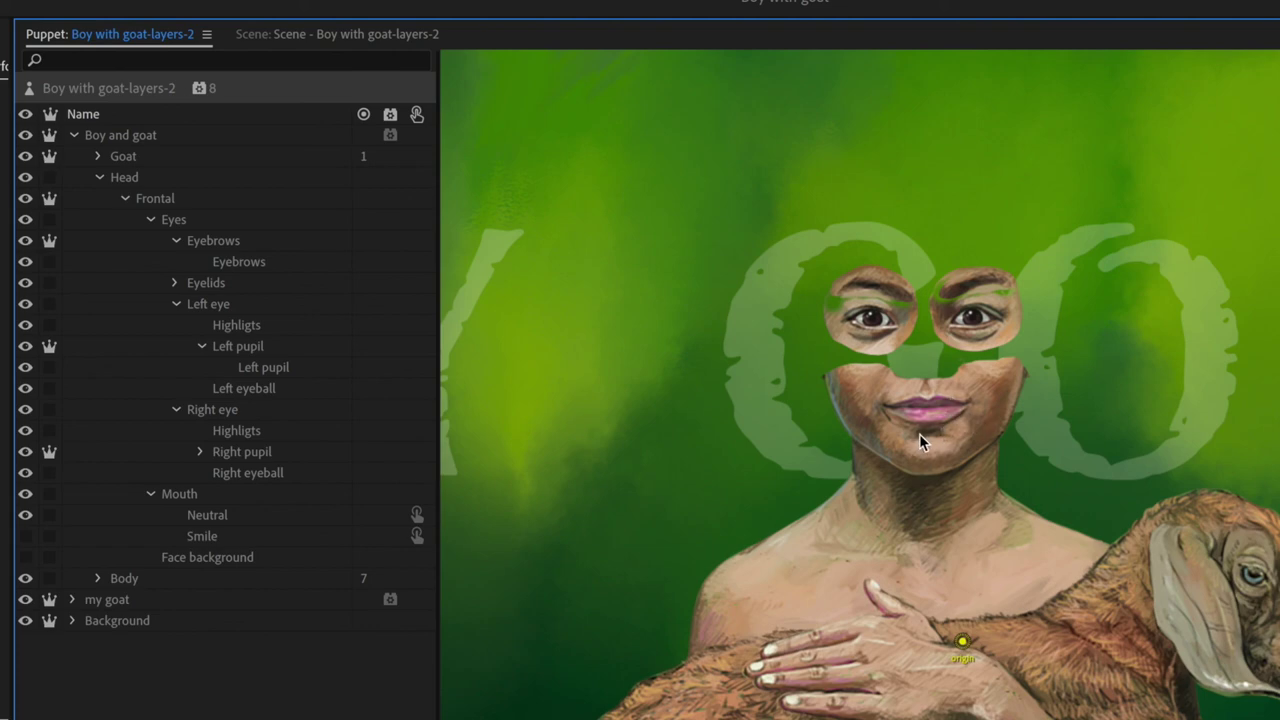
left_click(180, 495)
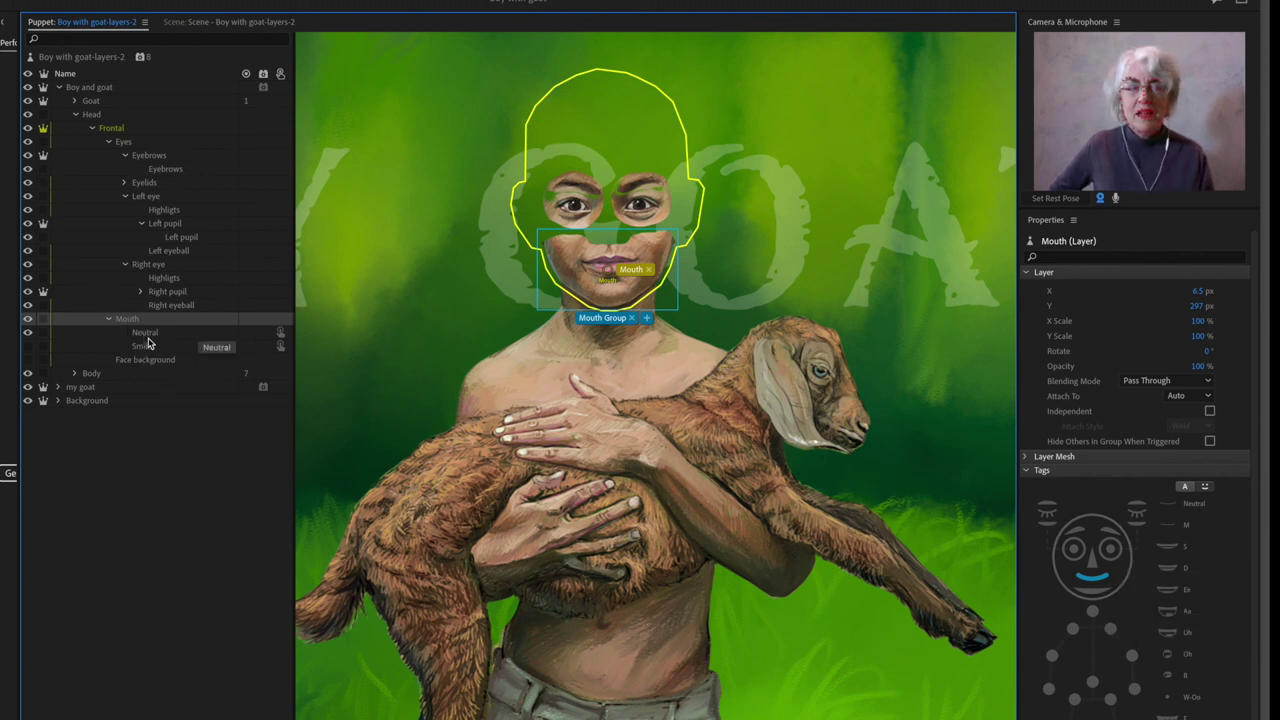
left_click(194, 334)
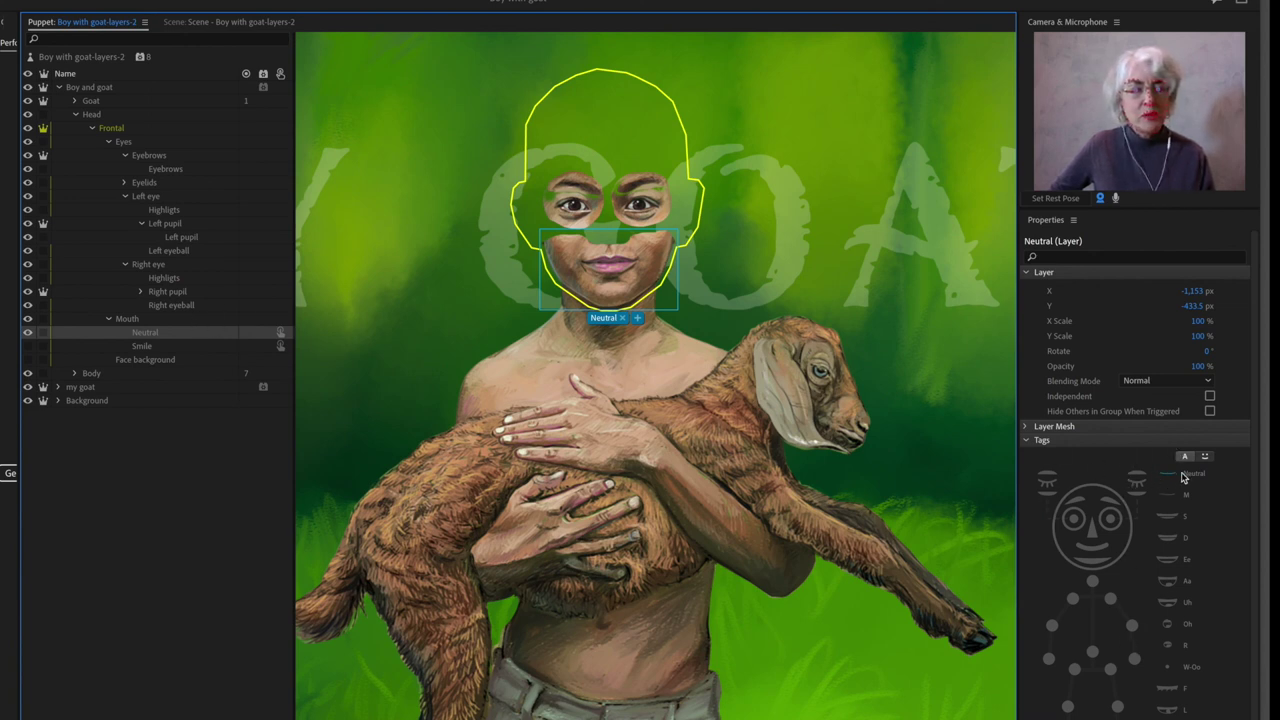
left_click(142, 347)
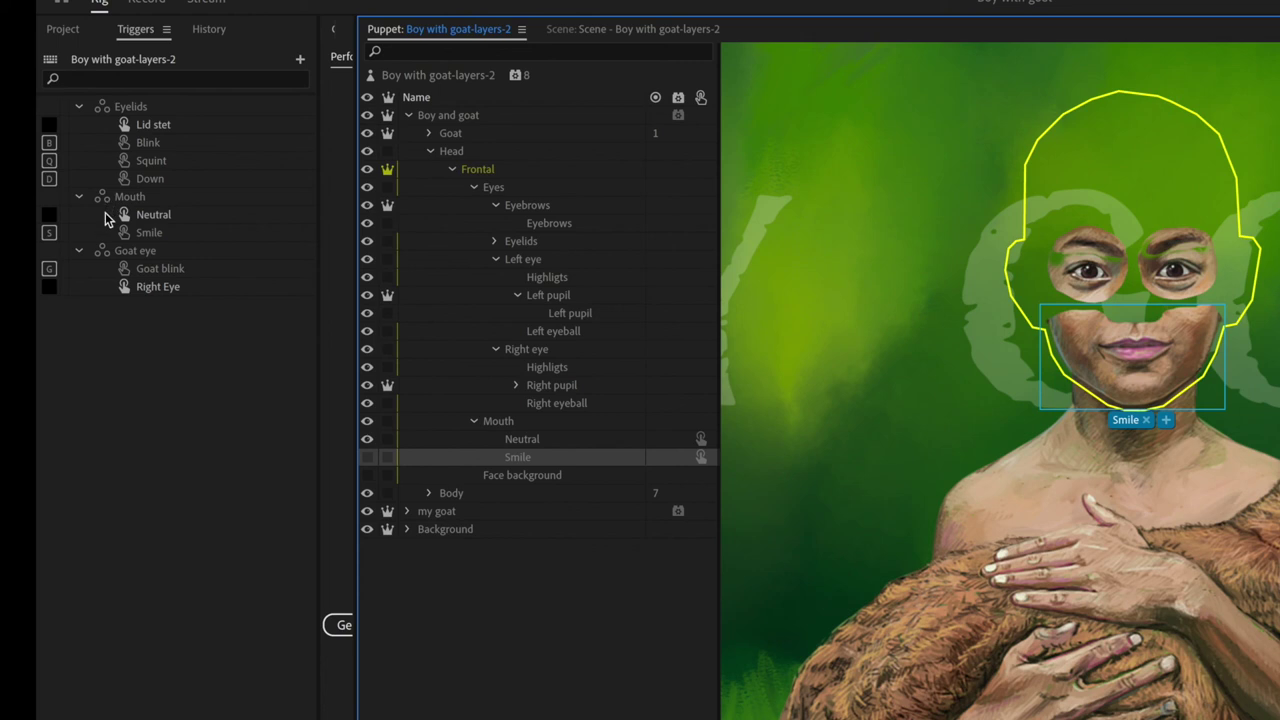
Check the Torso layer inside the Body group, and collapse the Mouth, Head and Body groups.
left_click(474, 421)
left_click(431, 457)
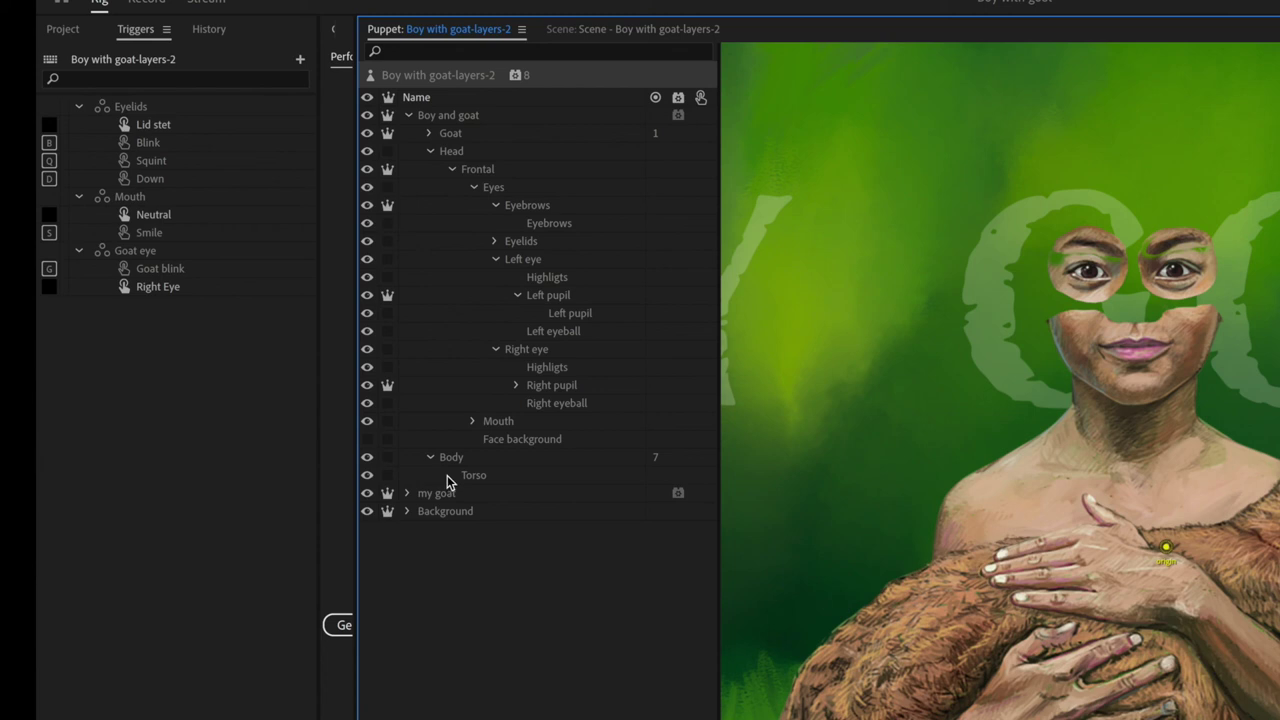
left_click(432, 153)
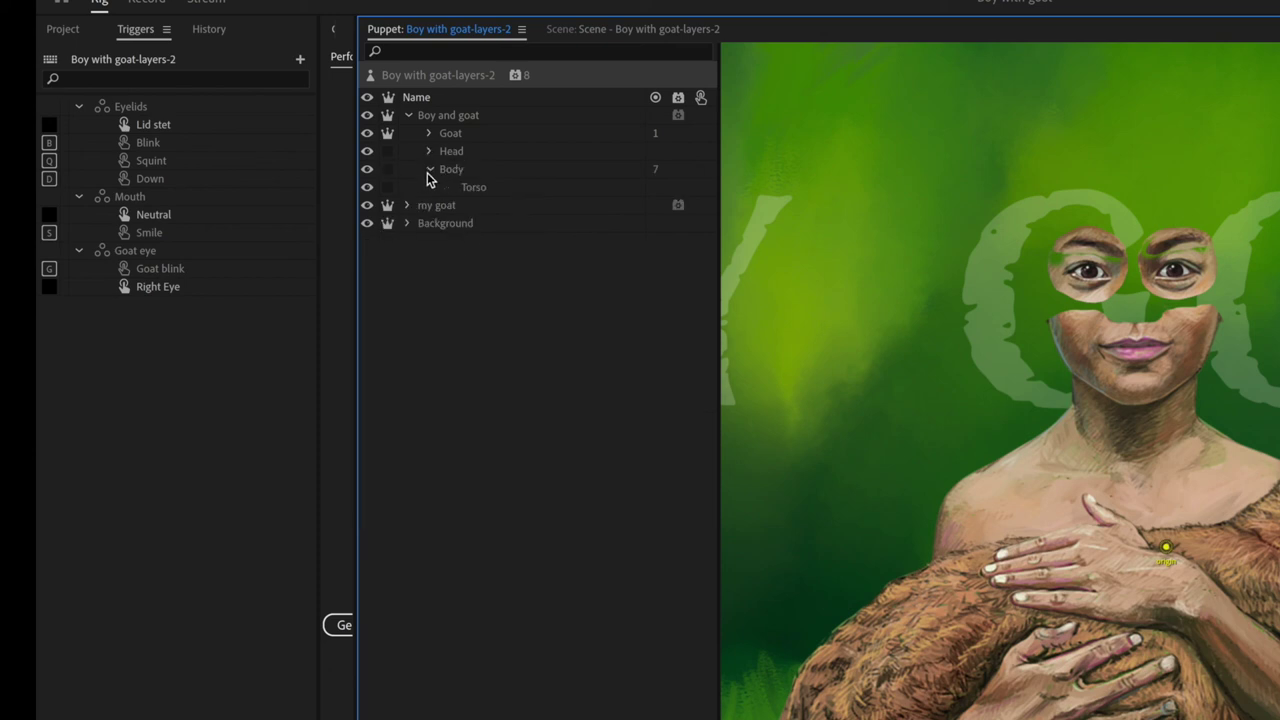
left_click(429, 170)
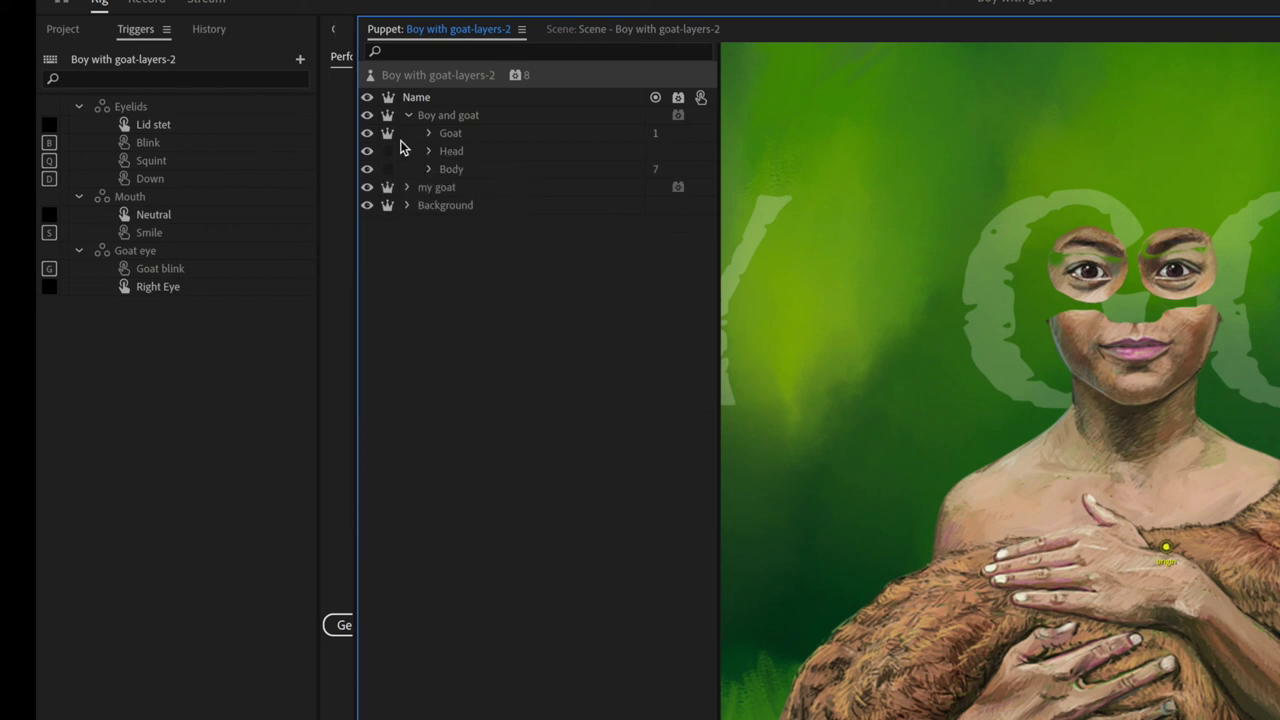